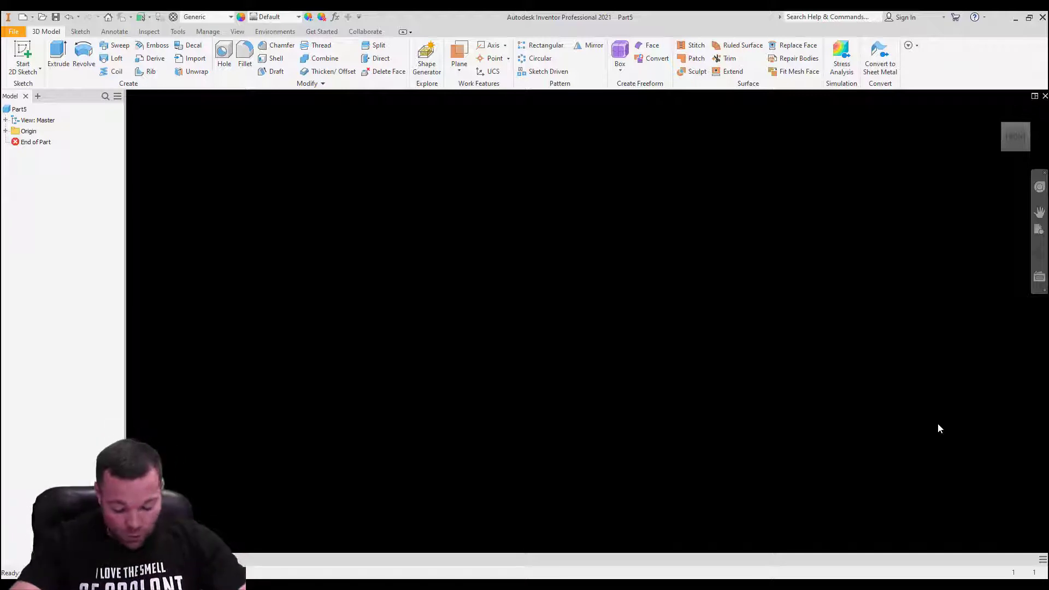
# Start a sketch on the XY plane and draw a 2 in diameter circle centred on the origin.
pyautogui.click(23, 54)
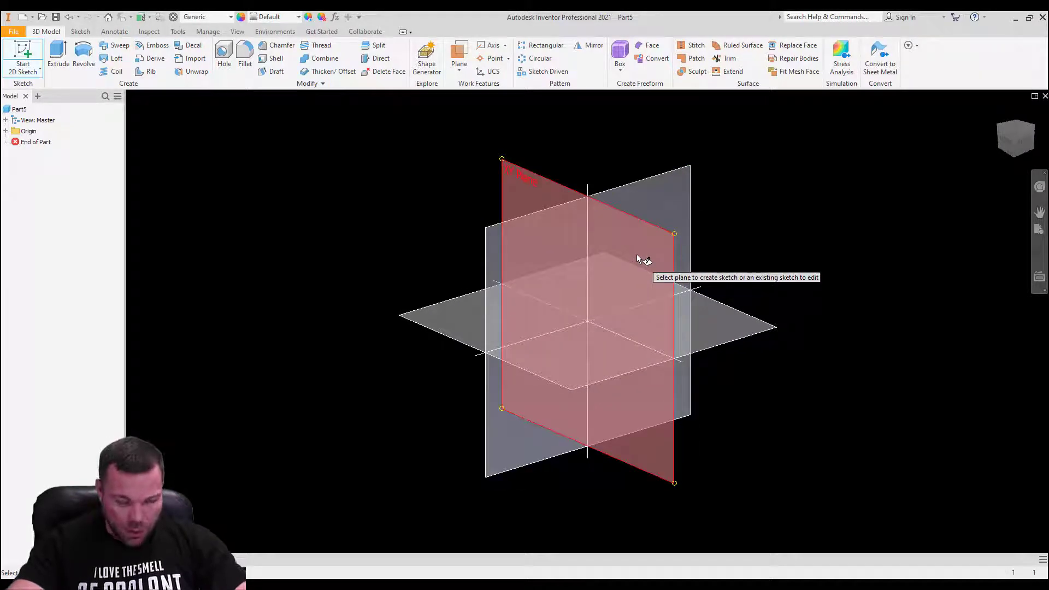
pyautogui.click(638, 255)
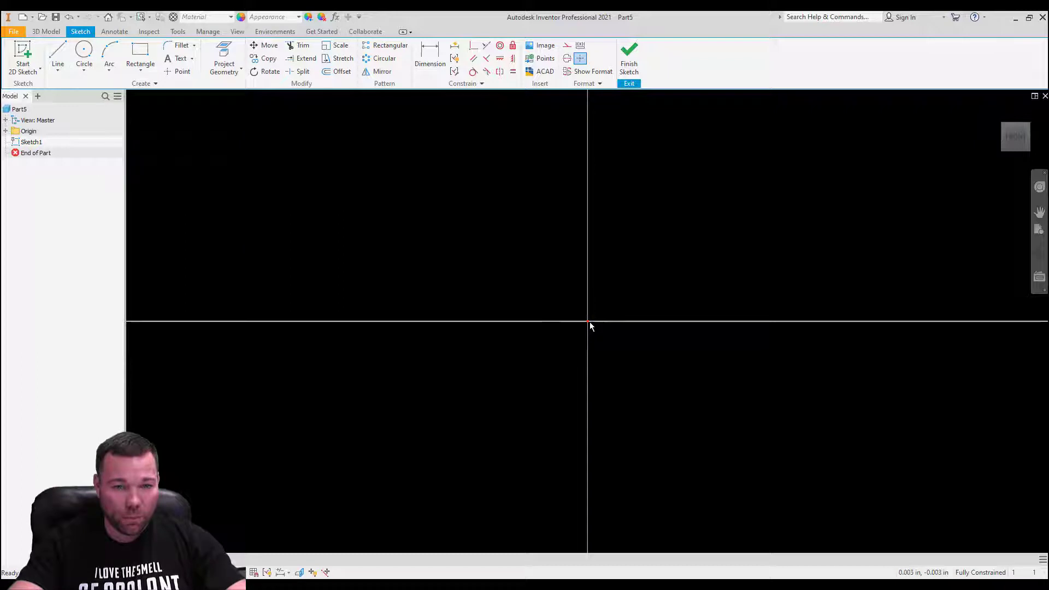
pyautogui.press('c')
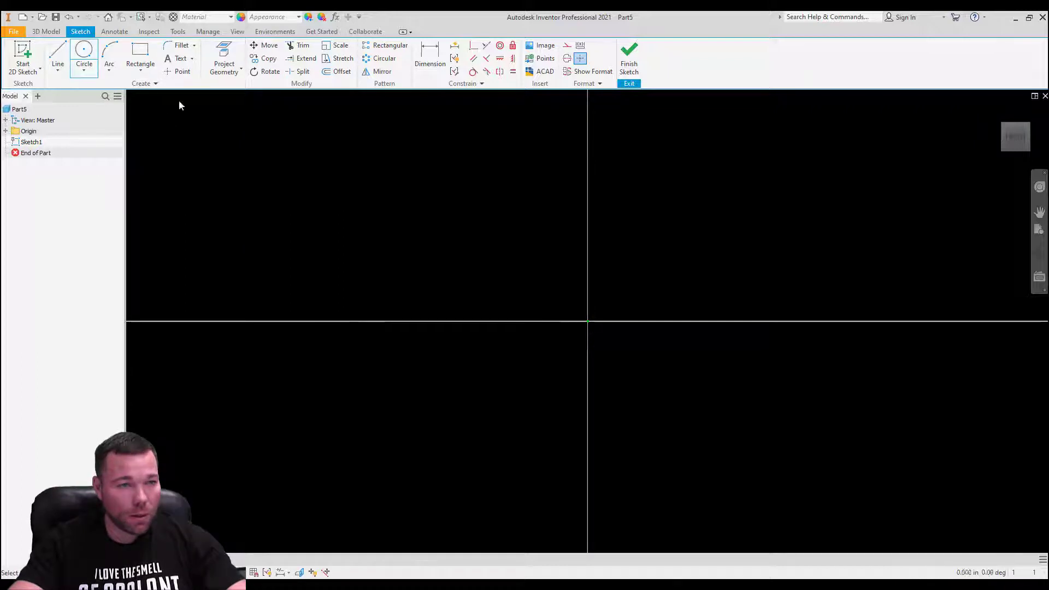
pyautogui.click(588, 320)
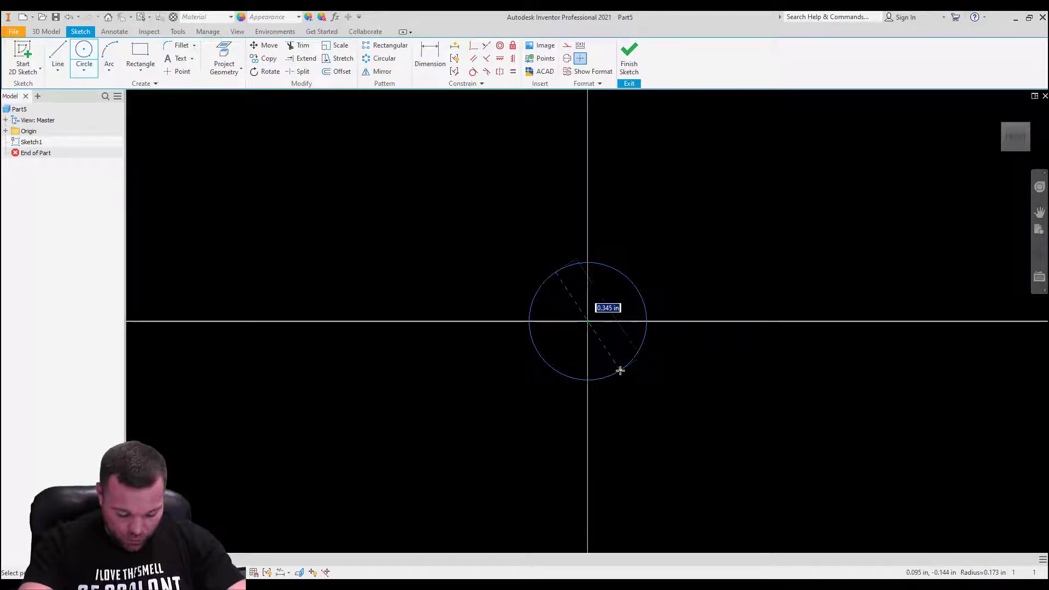
pyautogui.write('2')
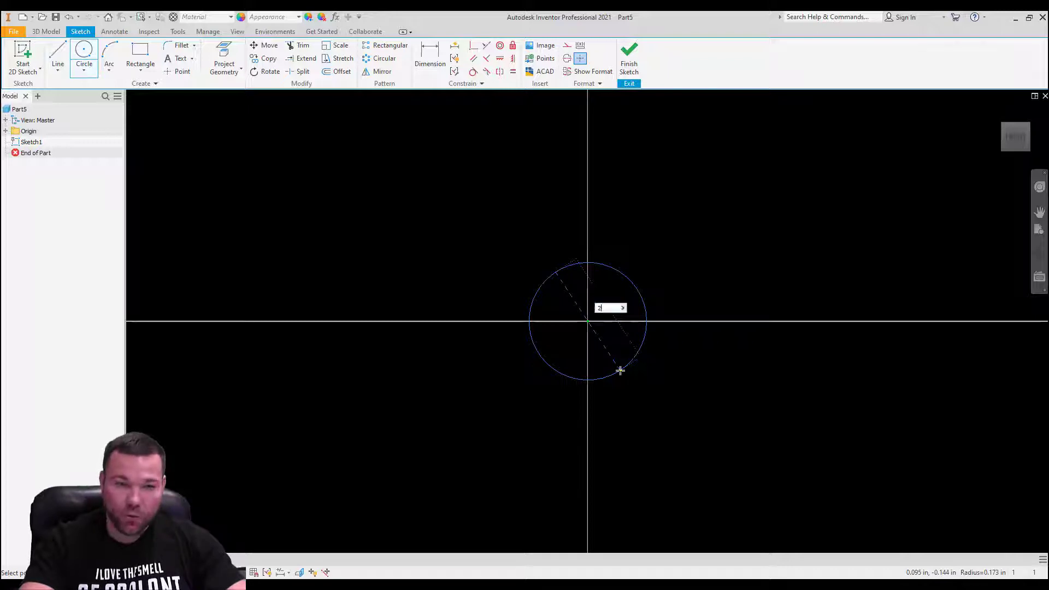
pyautogui.press('Return')
pyautogui.scroll(-6, 479, 356)
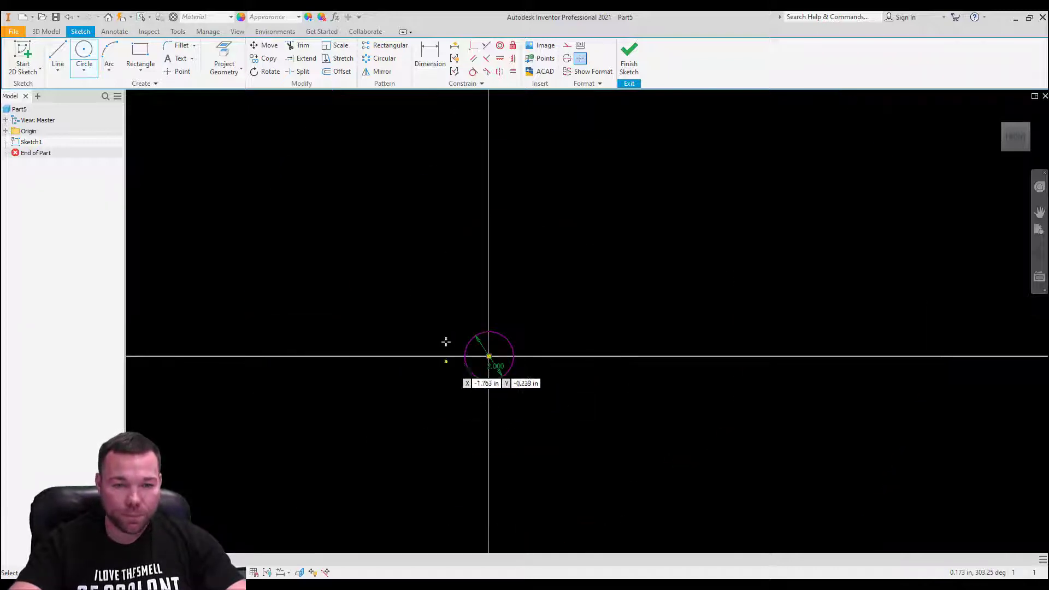
pyautogui.scroll(3, 444, 344)
# From the circle's right quadrant point, draw connected lines 0.75 in down, 0.75 in right and 1.5 in up.
pyautogui.click(60, 59)
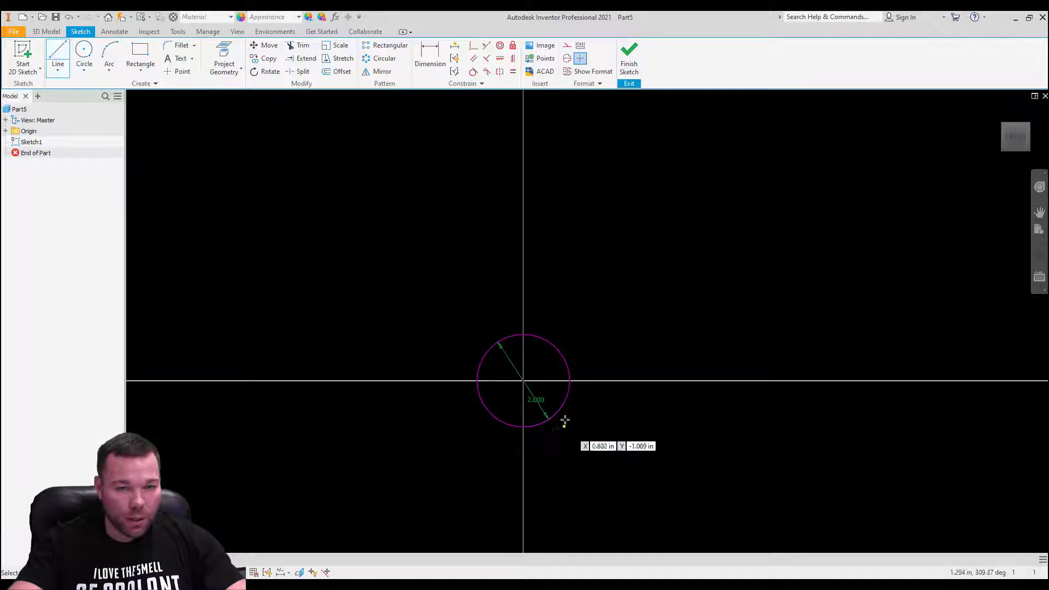
pyautogui.click(570, 380)
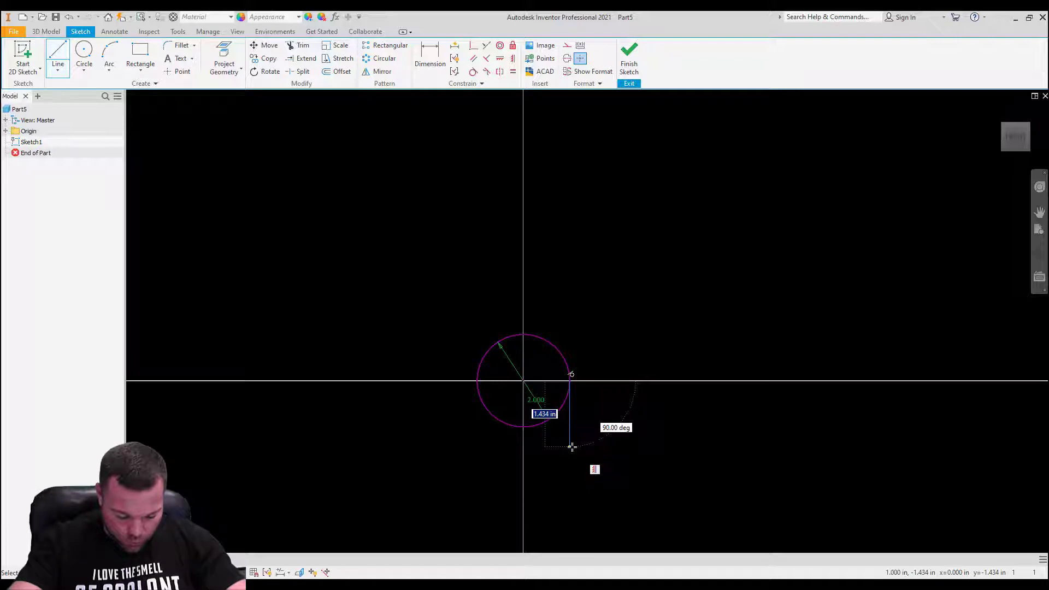
pyautogui.write('.75')
pyautogui.press('Return')
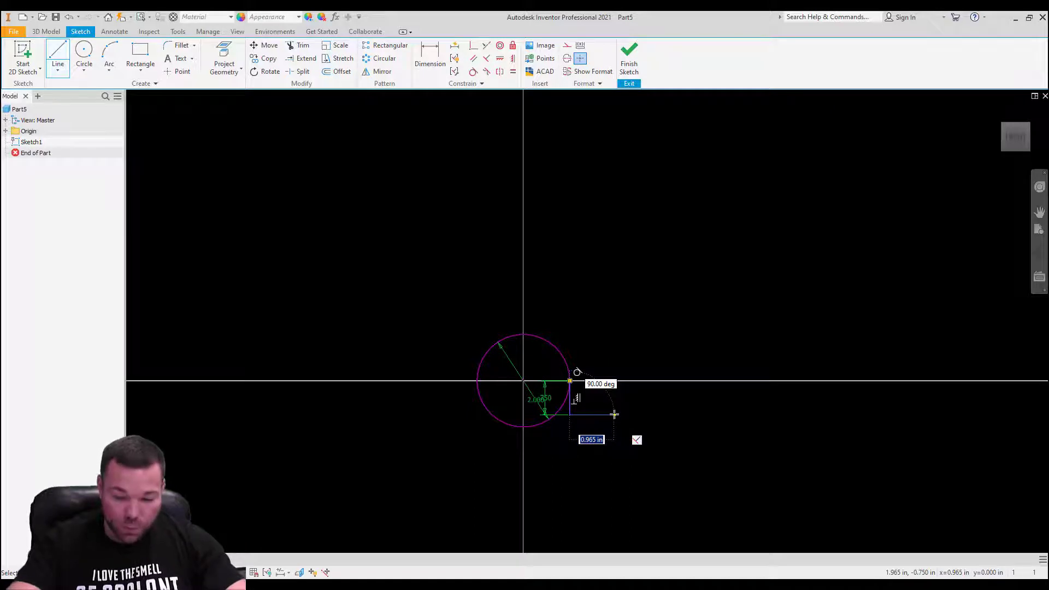
pyautogui.write('.75')
pyautogui.press('Return')
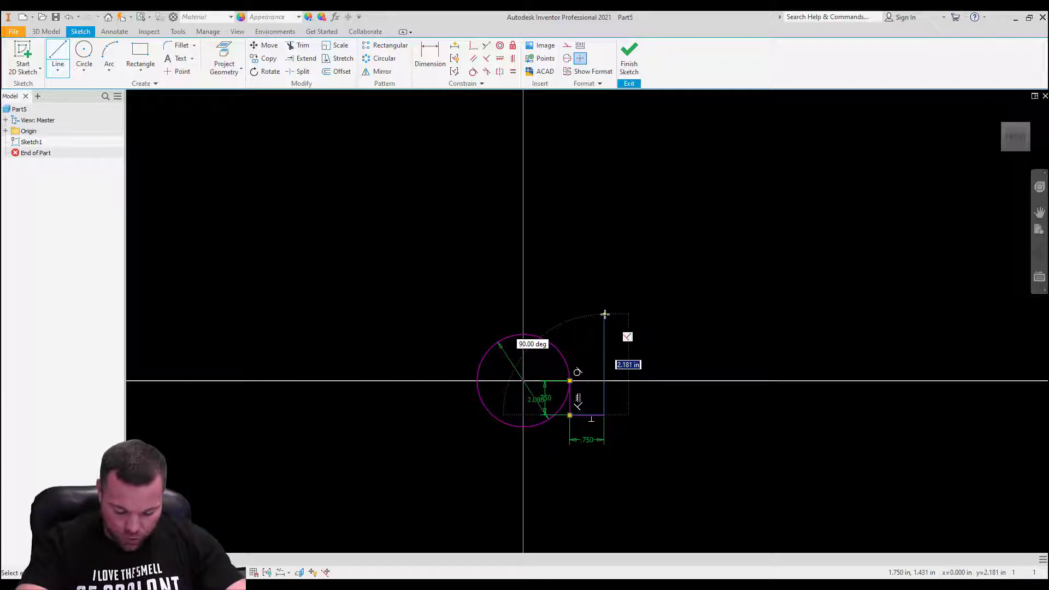
pyautogui.write('1.5')
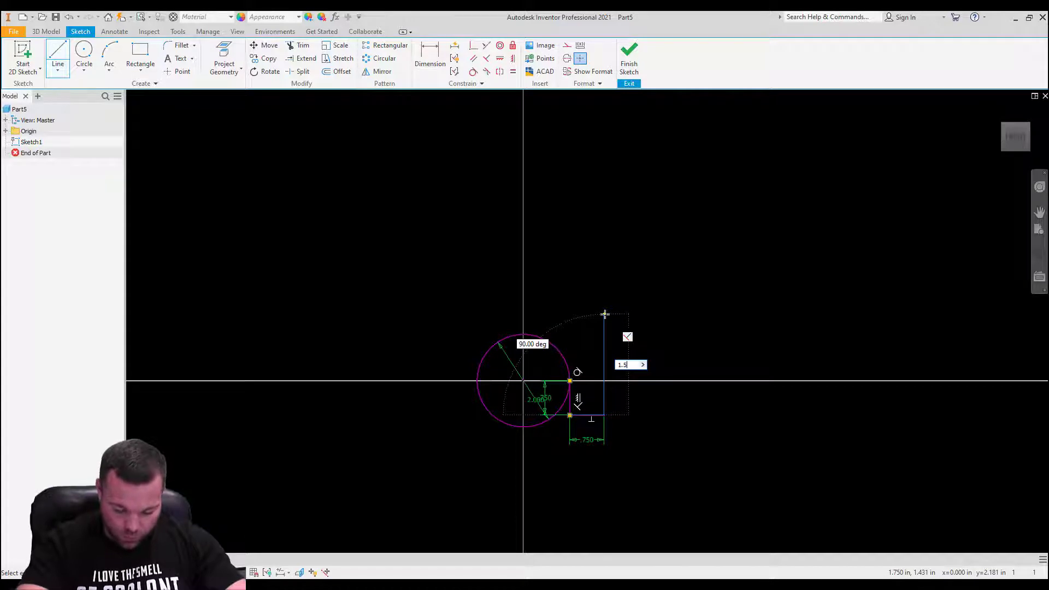
pyautogui.press('Return')
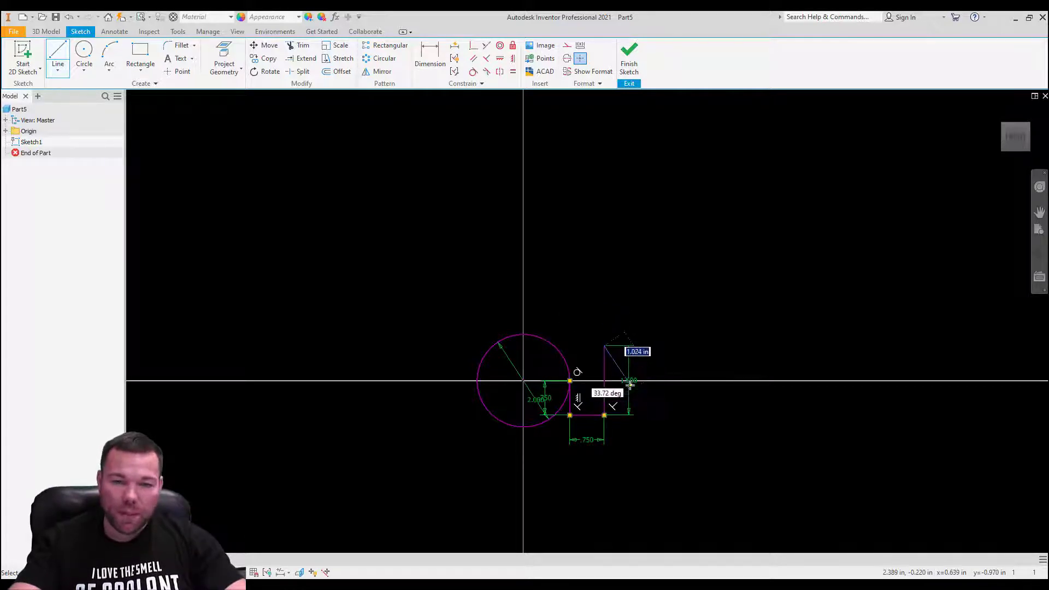
# Continue the outline with an up-left slant and lines about 0.94 in up, 0.44 in left, 1 in down and 0.41 in left to the vertical axis.
pyautogui.scroll(6, 629, 385)
pyautogui.scroll(-4, 628, 356)
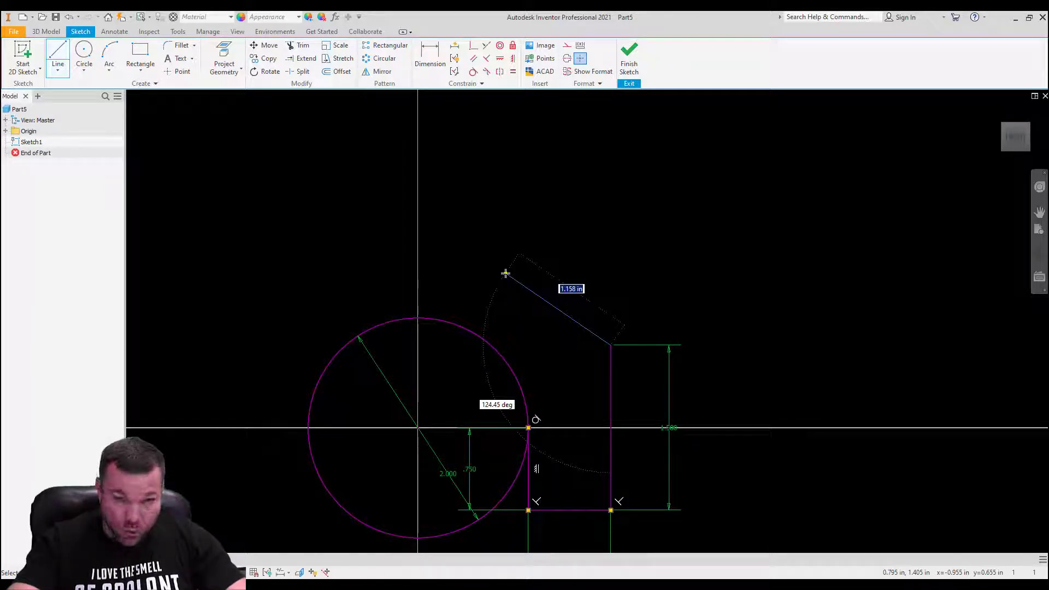
pyautogui.click(511, 273)
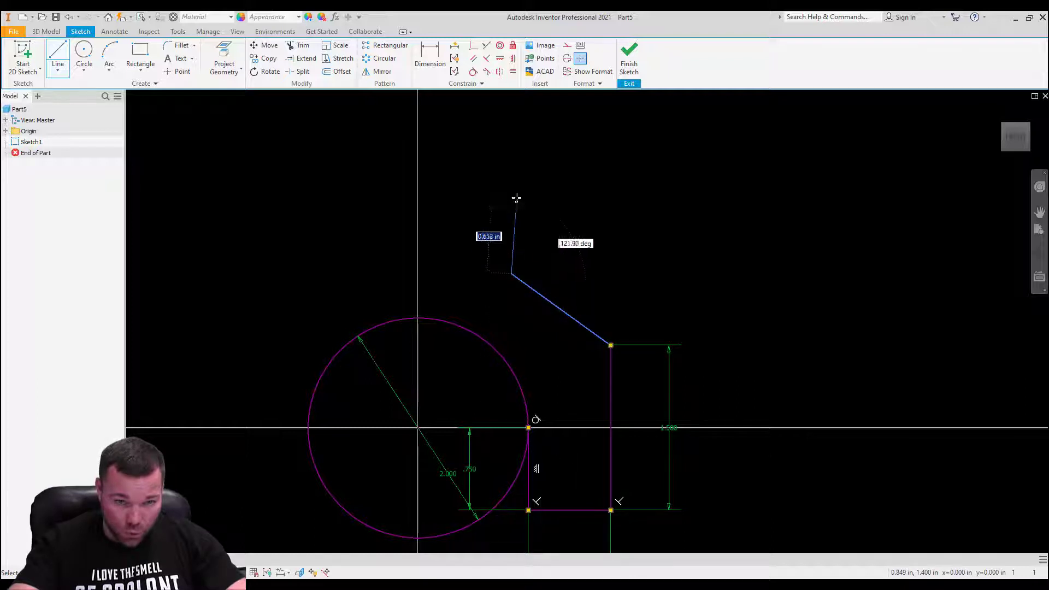
pyautogui.click(511, 170)
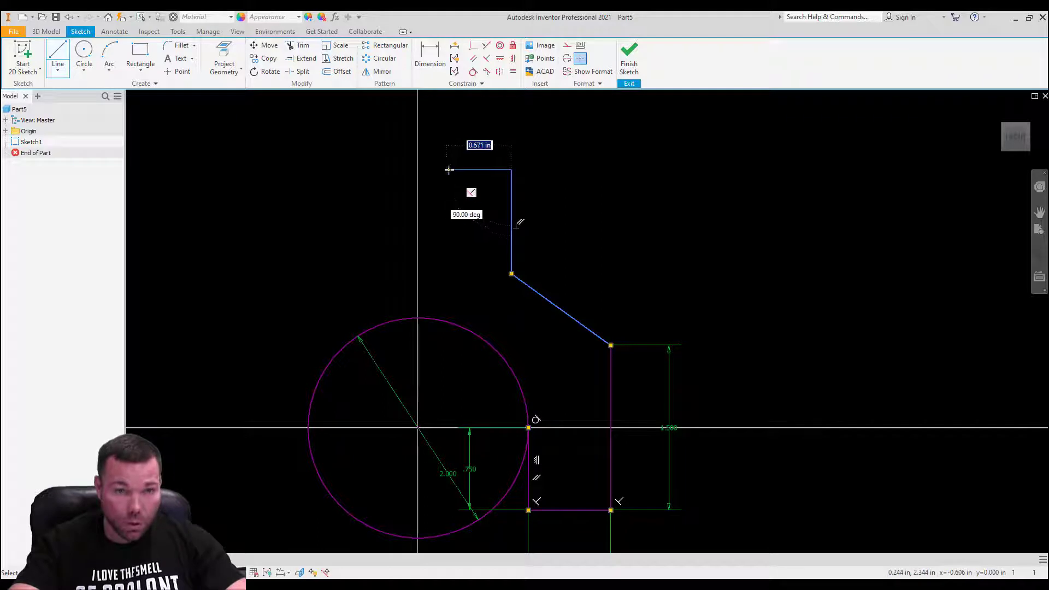
pyautogui.click(463, 170)
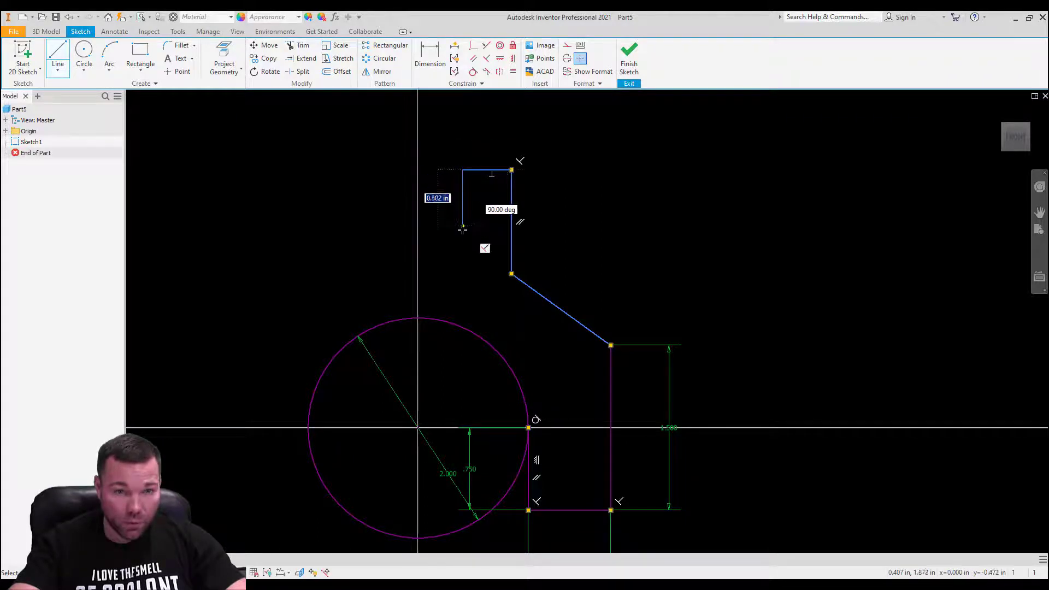
pyautogui.click(463, 280)
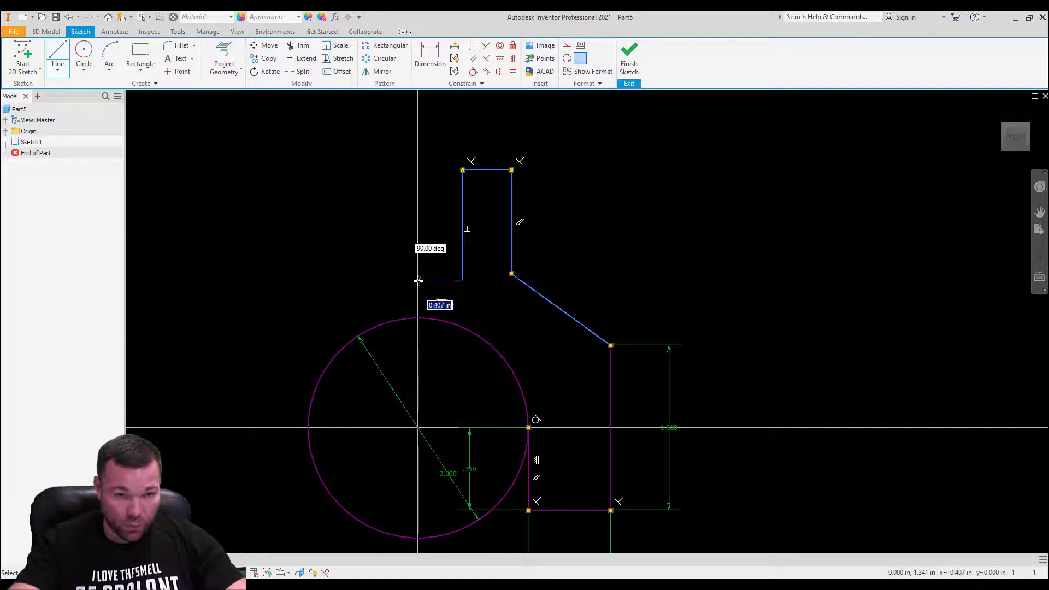
pyautogui.click(418, 279)
pyautogui.press('Escape')
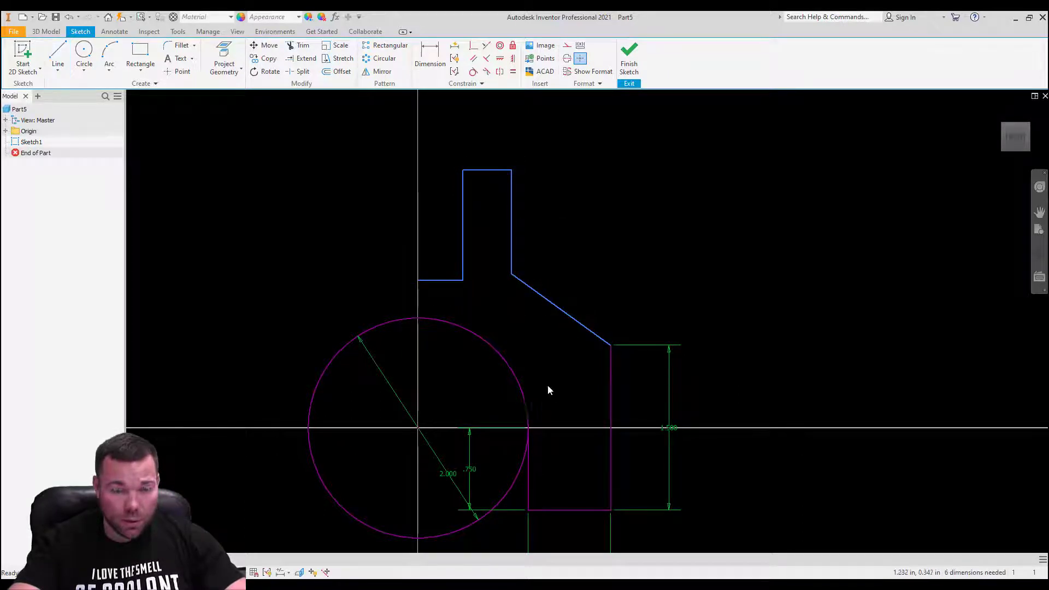
# Dimension the overall height from the outline's lowest horizontal line to its highest one as 3.5 in.
pyautogui.scroll(5, 547, 385)
pyautogui.scroll(-4, 607, 296)
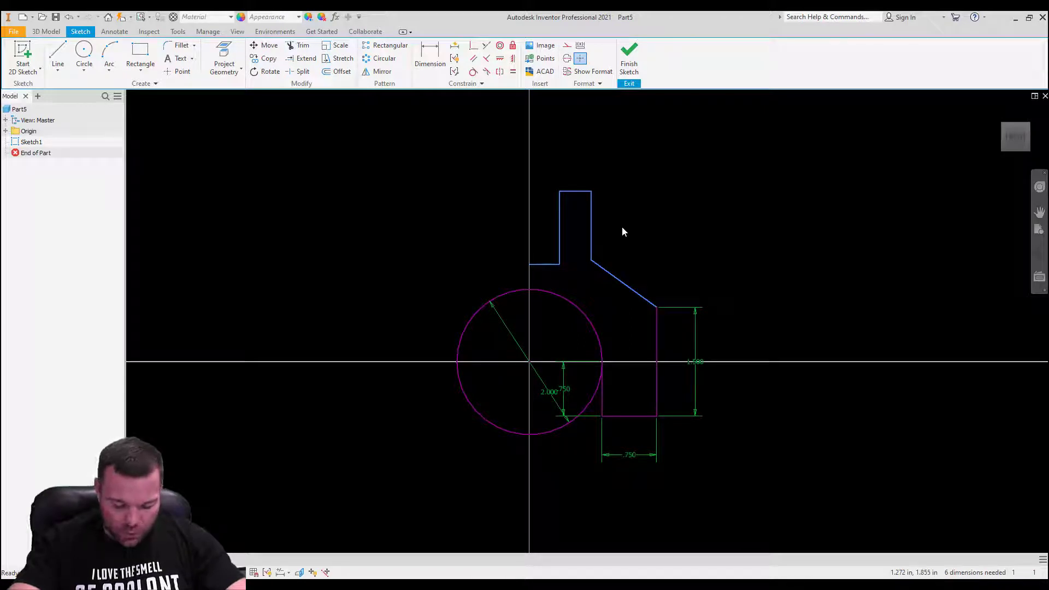
pyautogui.click(429, 58)
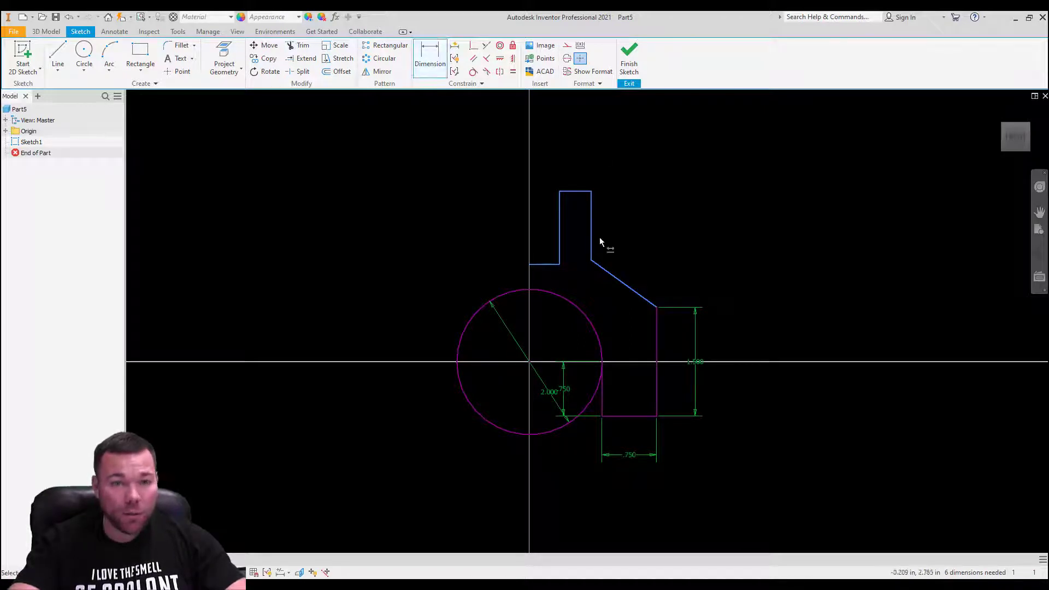
pyautogui.click(640, 417)
pyautogui.click(762, 309)
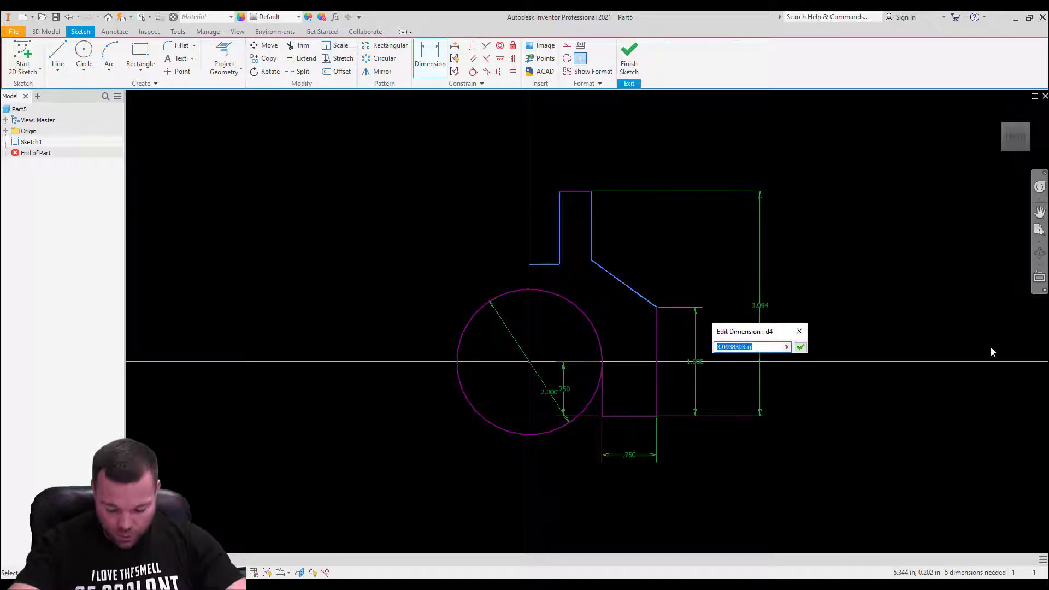
pyautogui.write('3.5')
pyautogui.press('Return')
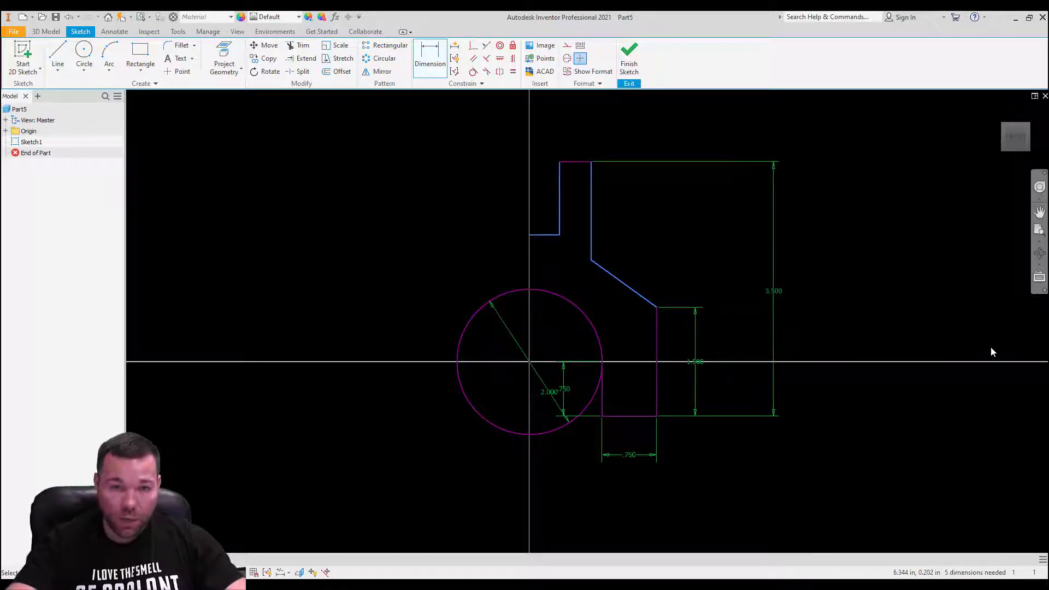
# Dimension the length of the upper outer vertical line above the slant as 1.25 in.
pyautogui.click(592, 213)
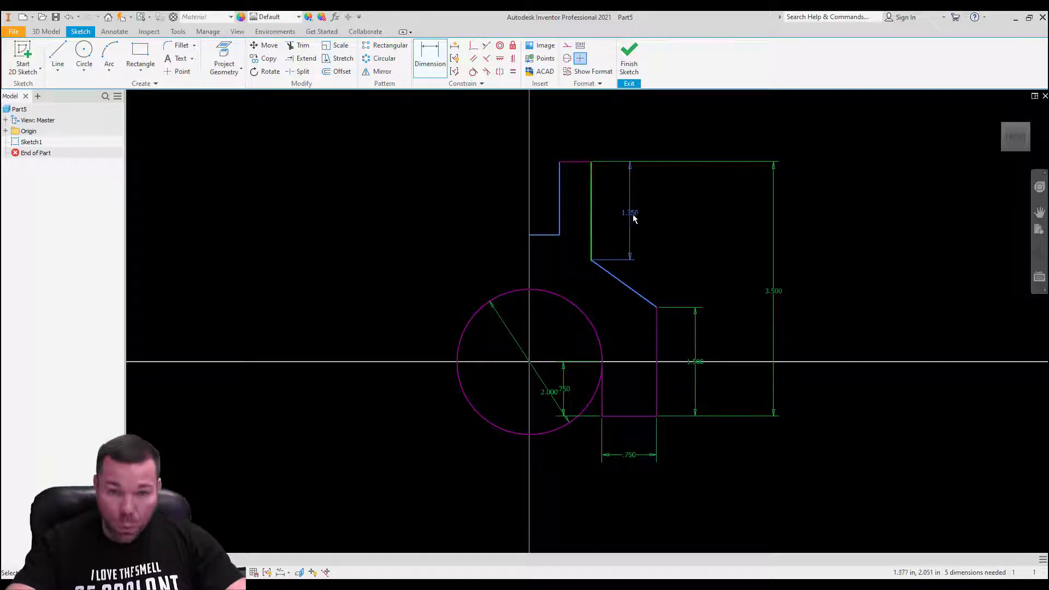
pyautogui.click(642, 218)
pyautogui.write('1.25')
pyautogui.press('Return')
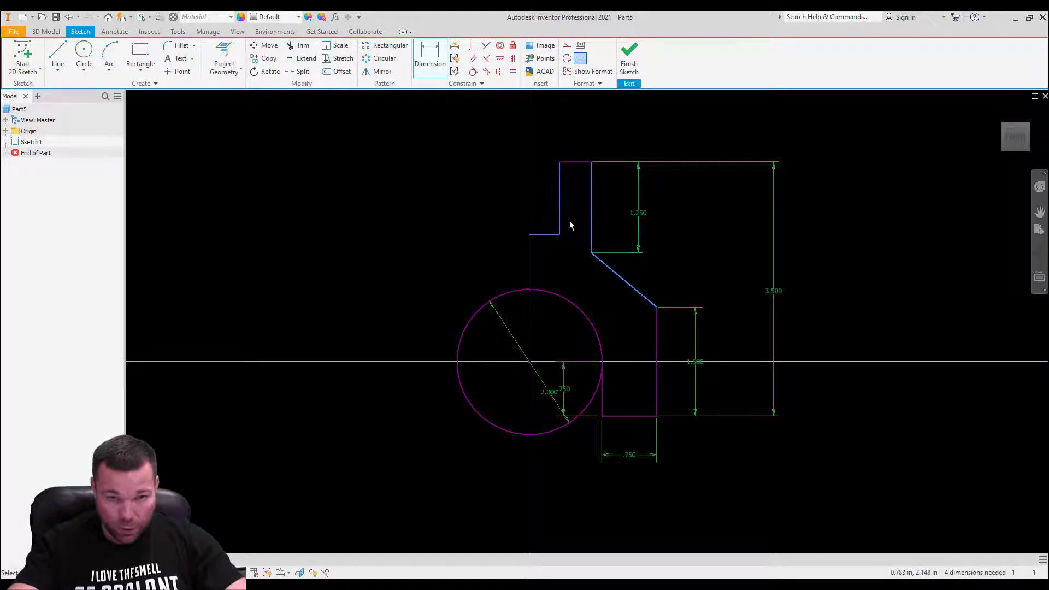
# Dimension the horizontal distance from the circle's centre to the upper outer vertical line as 0.875 in.
pyautogui.click(528, 360)
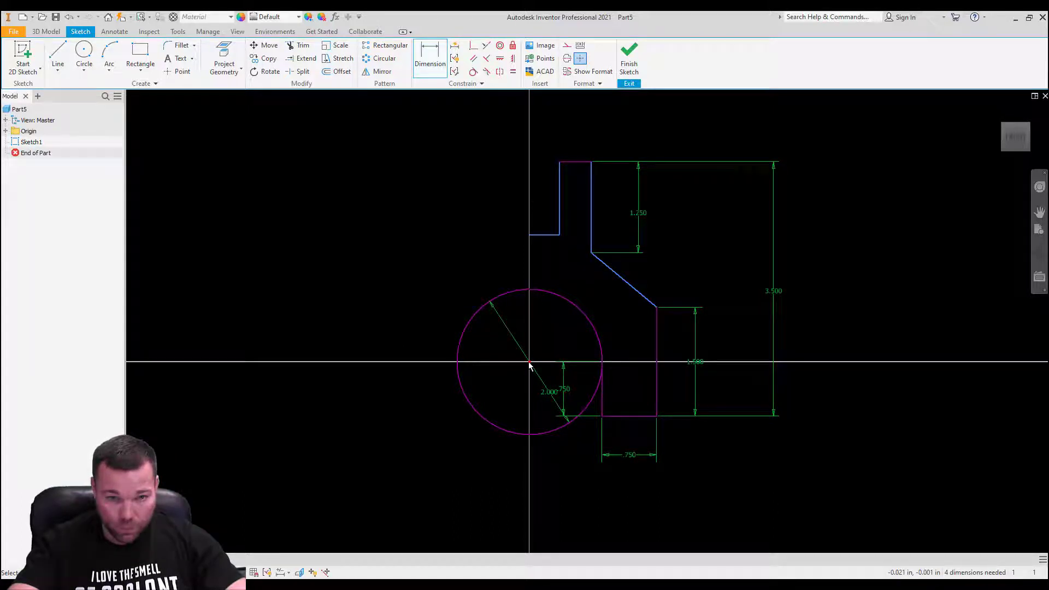
pyautogui.click(591, 214)
pyautogui.scroll(-2, 573, 319)
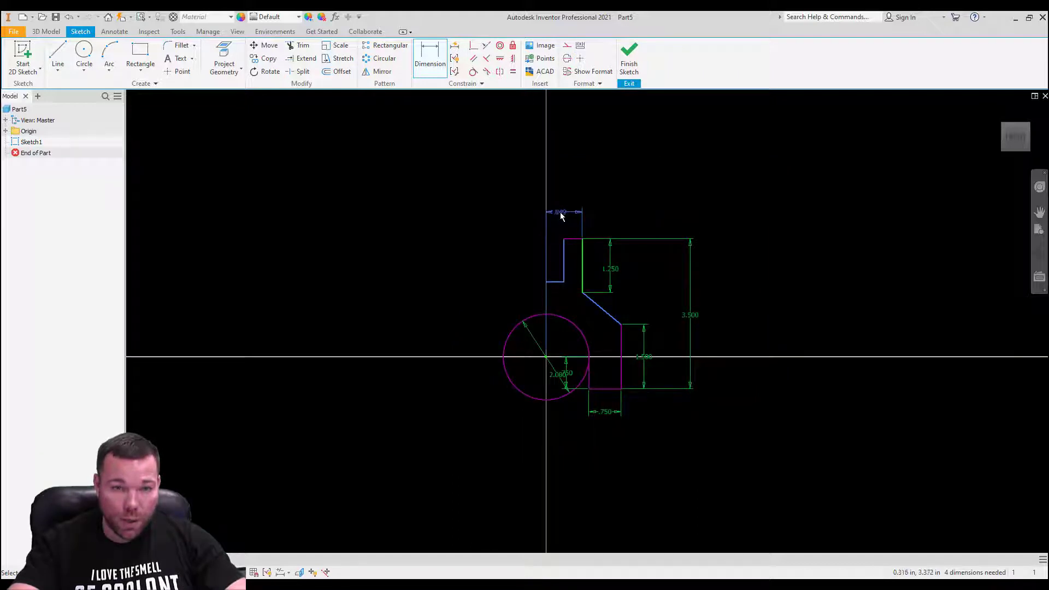
pyautogui.scroll(5, 562, 213)
pyautogui.click(568, 212)
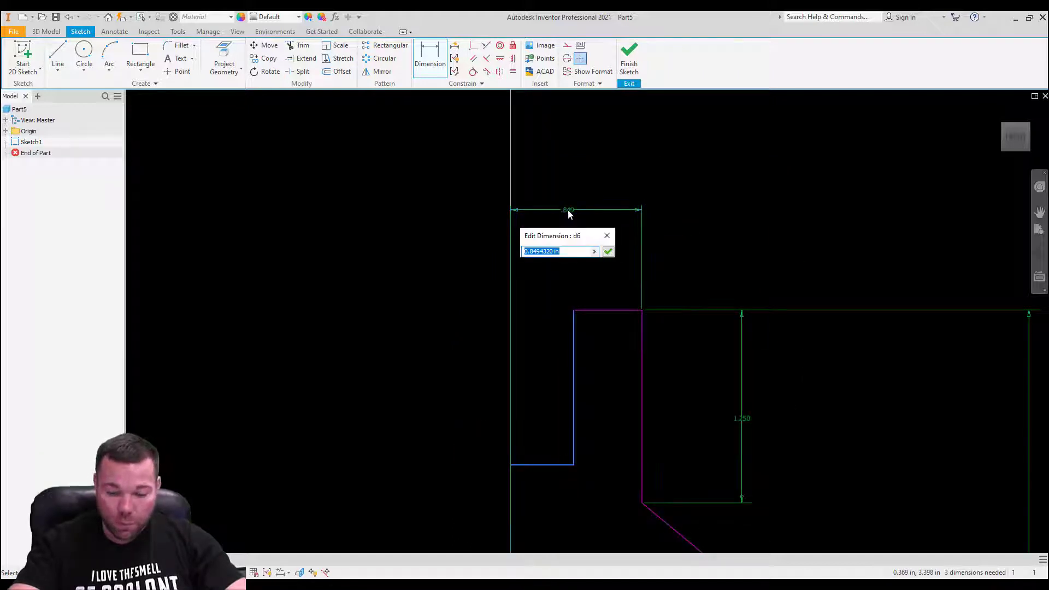
pyautogui.write('.875')
pyautogui.press('Return')
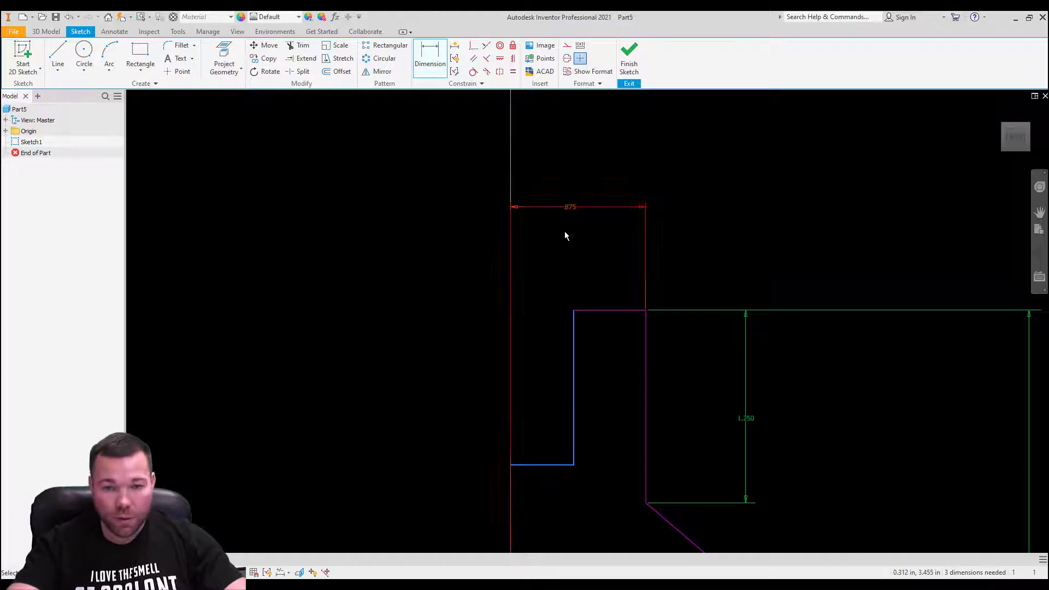
# Try a length dimension on the upper inner vertical line and delete it.
pyautogui.scroll(-5, 573, 278)
pyautogui.scroll(5, 573, 290)
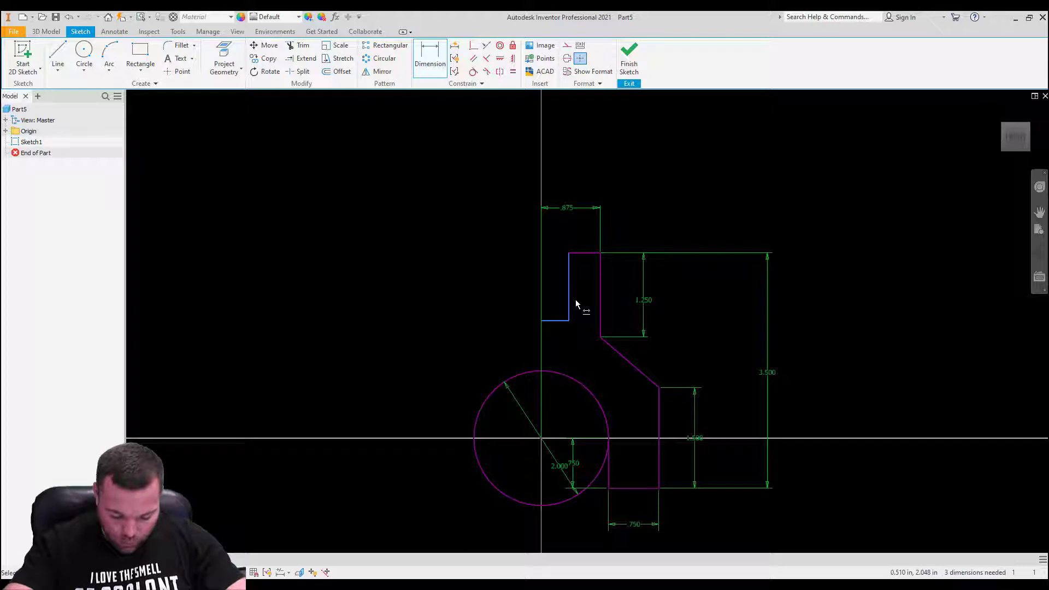
pyautogui.click(566, 293)
pyautogui.click(549, 290)
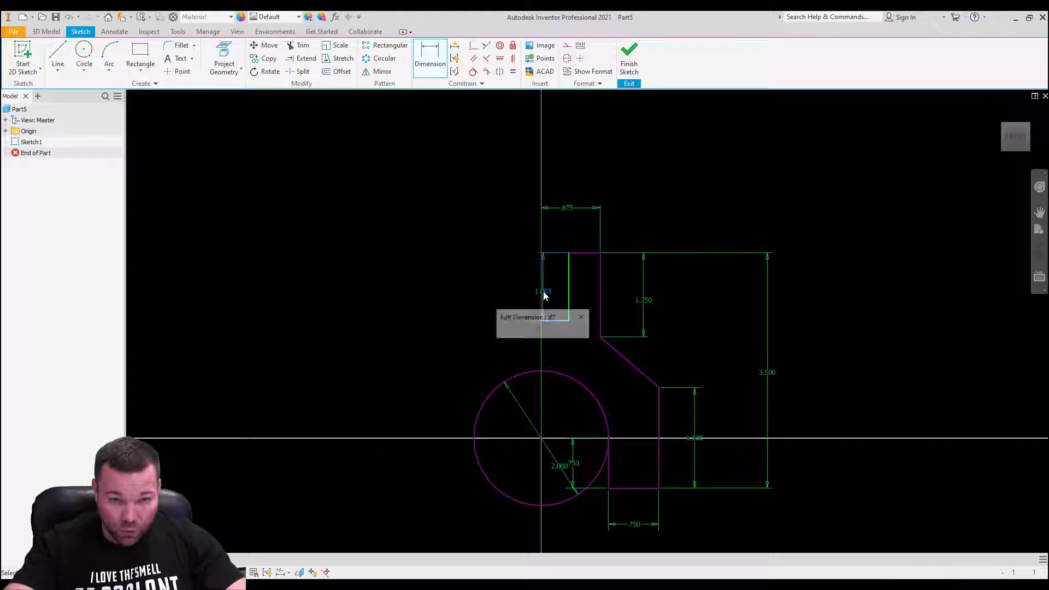
pyautogui.click(582, 332)
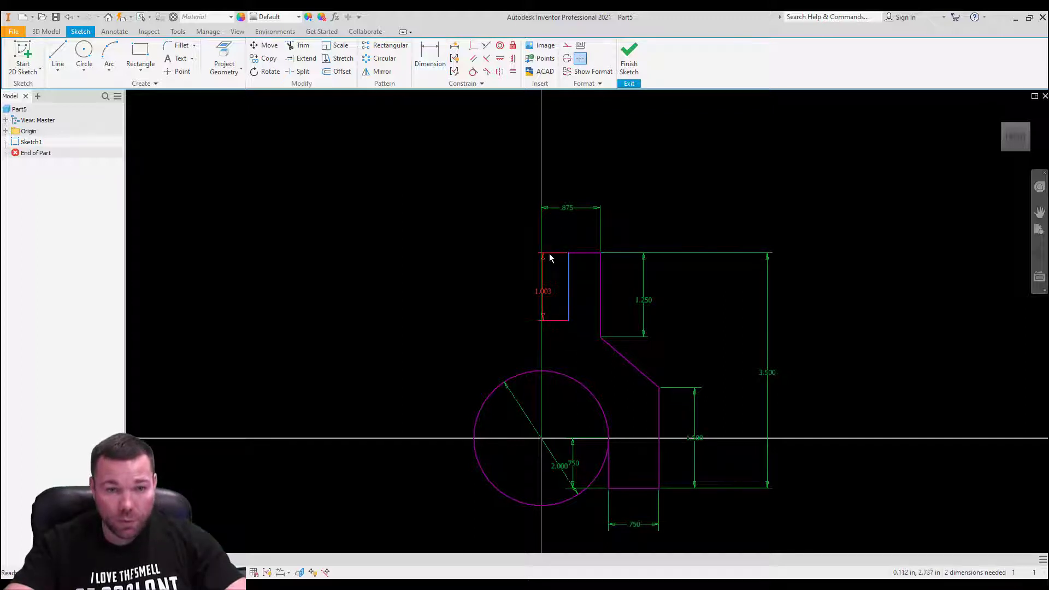
pyautogui.press('Delete')
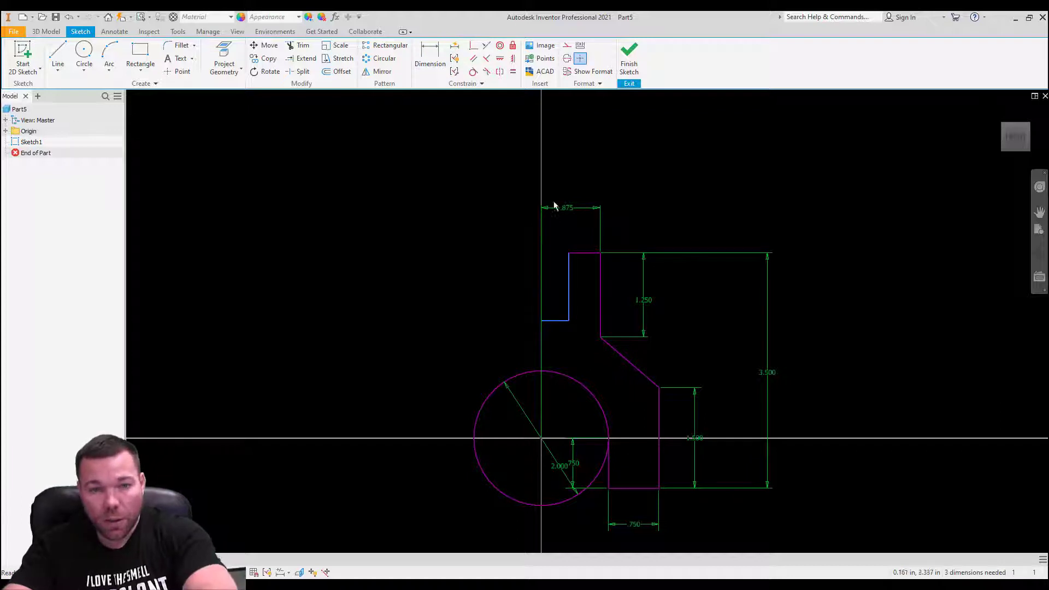
# Dimension the horizontal distance from the vertical axis through the circle's centre to the upper inner vertical line as 0.375 in.
pyautogui.click(436, 54)
pyautogui.click(541, 308)
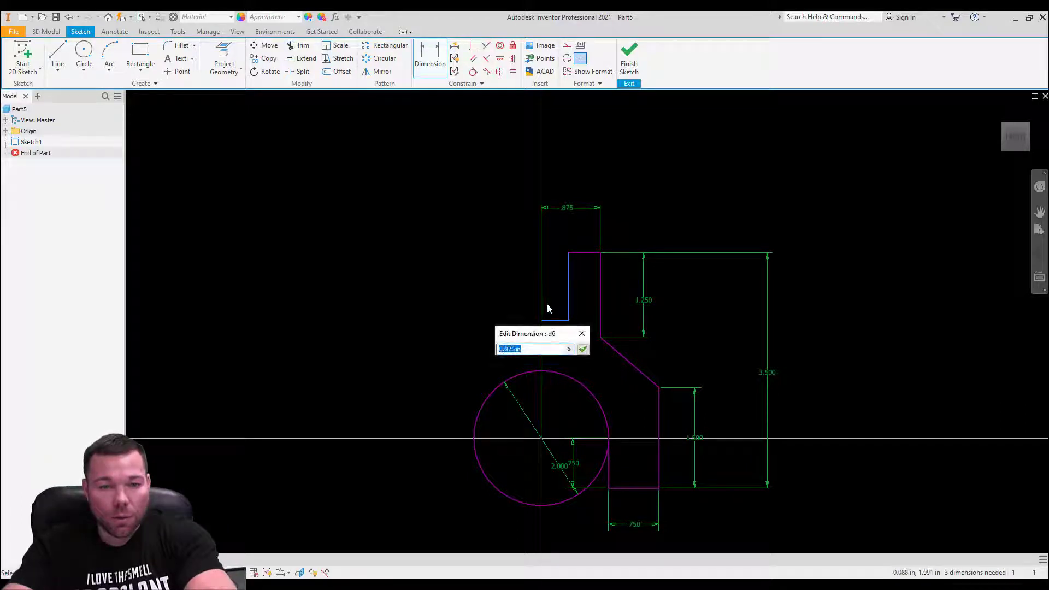
pyautogui.click(581, 333)
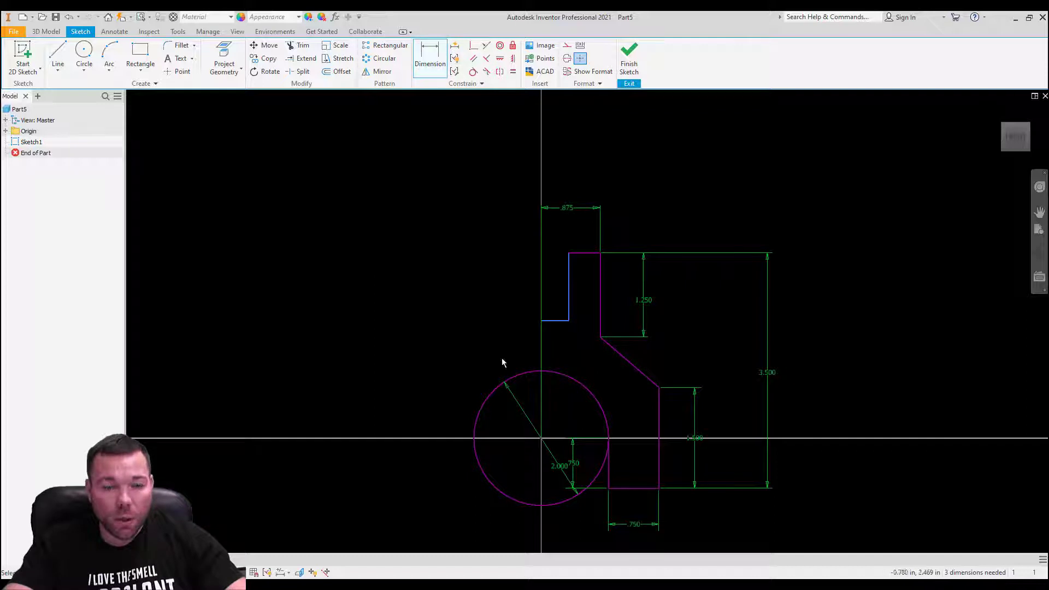
pyautogui.click(568, 292)
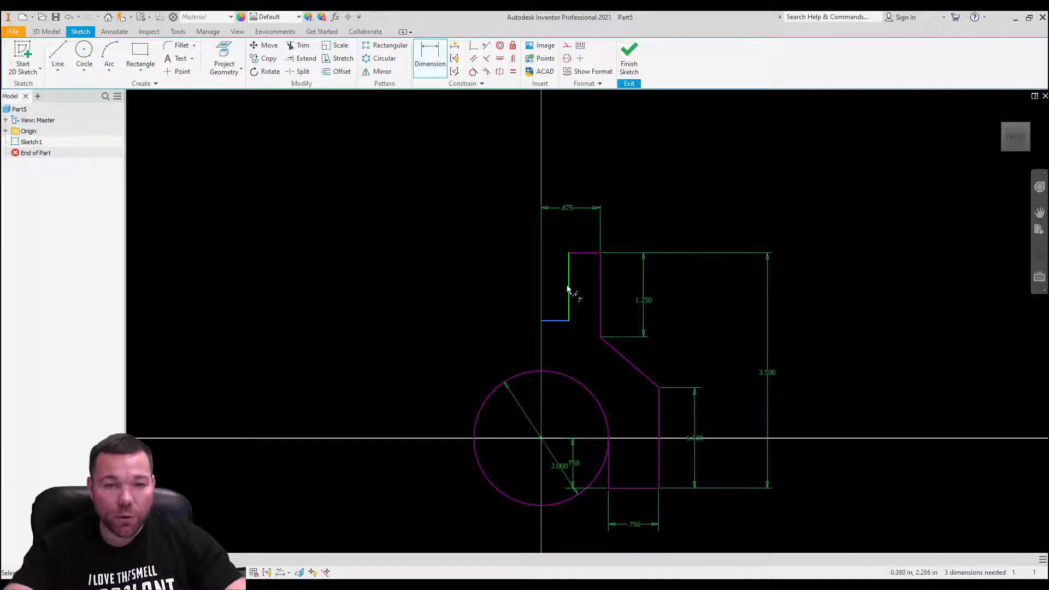
pyautogui.click(559, 227)
pyautogui.write('.375')
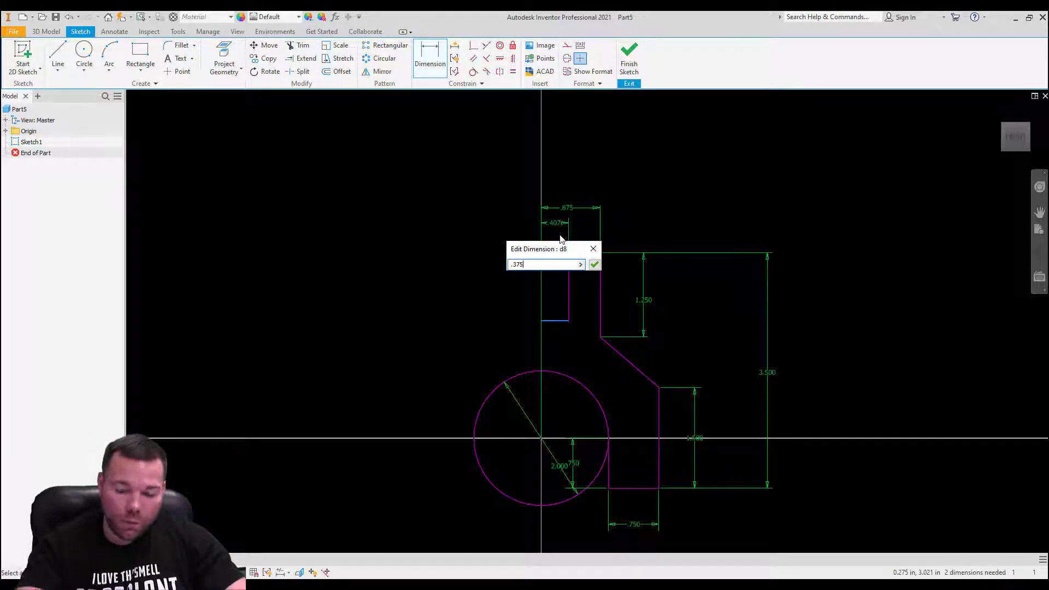
pyautogui.press('Return')
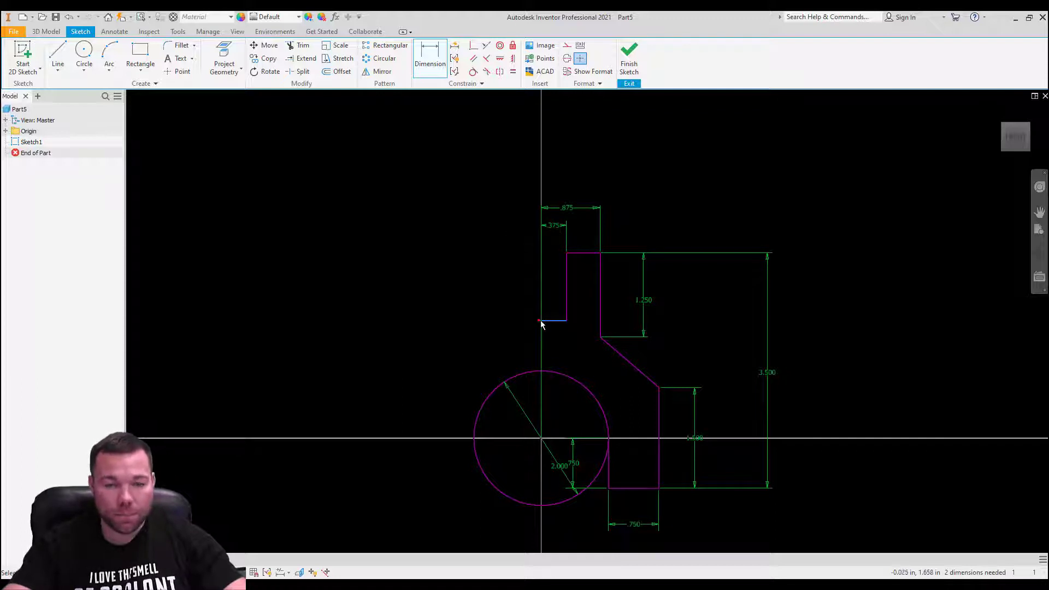
# Apply a Vertical constraint aligning the free end of the short horizontal line with the circle's centre.
pyautogui.scroll(-5, 547, 327)
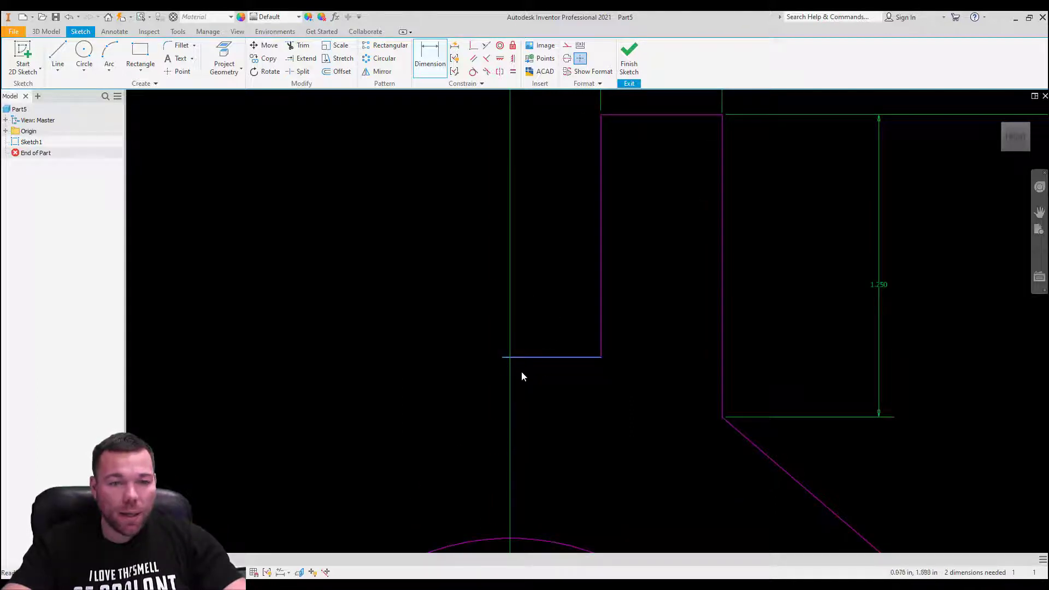
pyautogui.press('Escape')
pyautogui.click(512, 58)
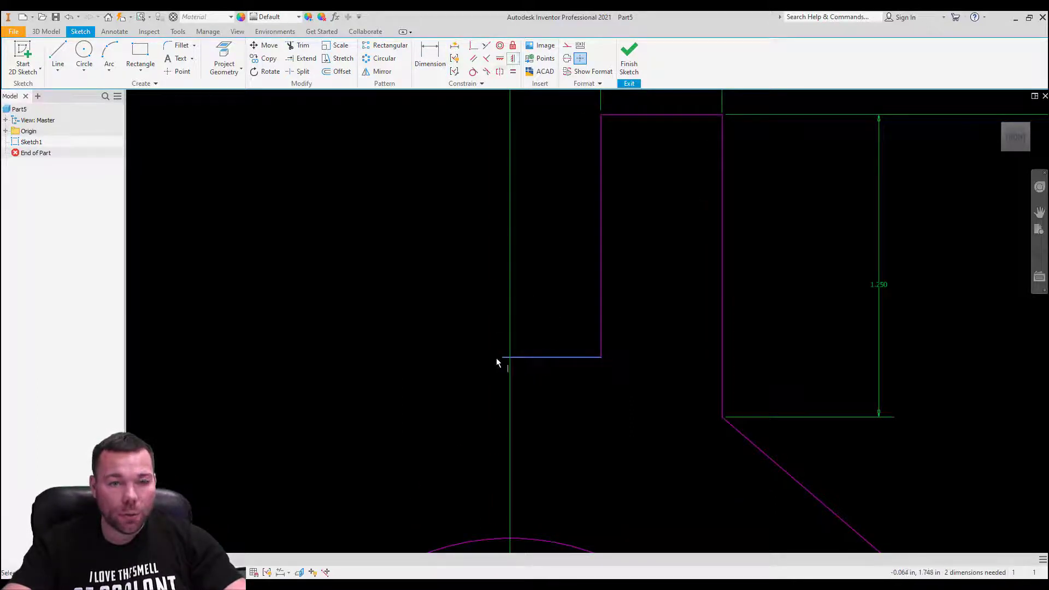
pyautogui.scroll(-10, 420, 206)
pyautogui.scroll(10, 437, 275)
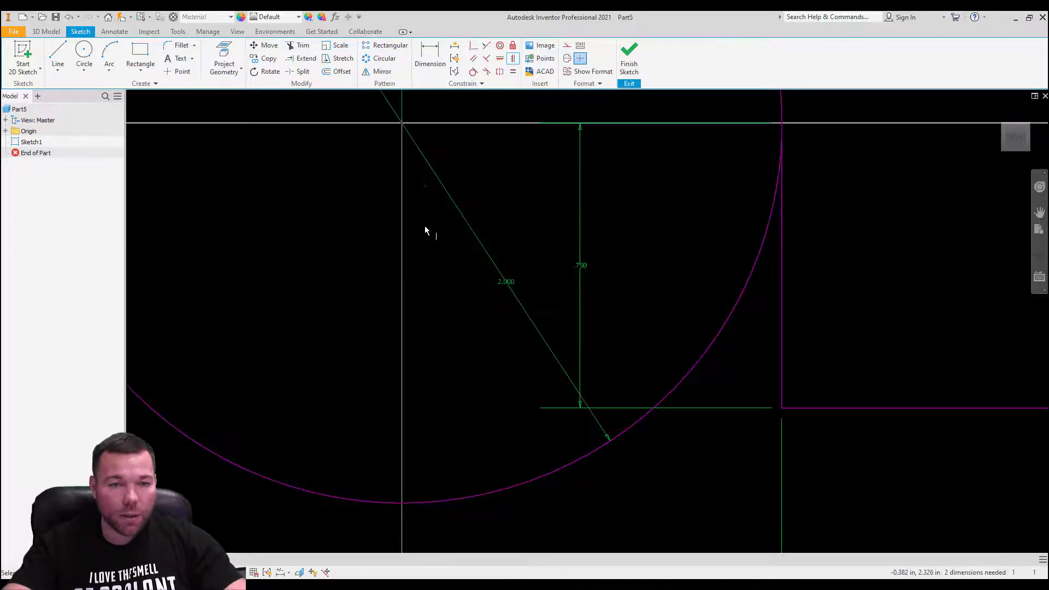
pyautogui.scroll(-10, 515, 411)
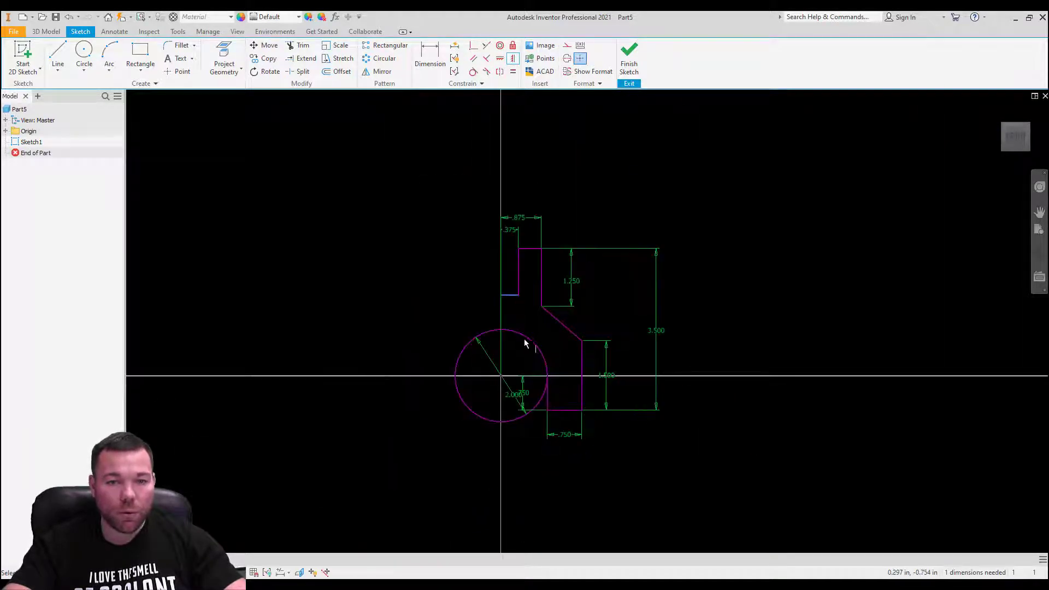
# Dimension the length of the upper inner vertical line as 1.25 in.
pyautogui.scroll(6, 505, 296)
pyautogui.scroll(-3, 460, 243)
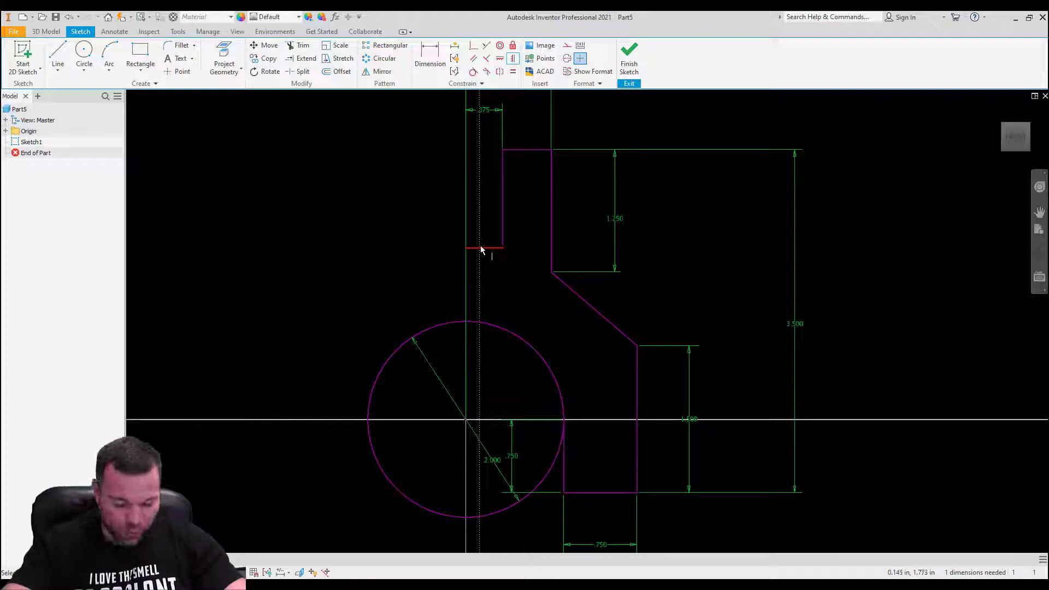
pyautogui.click(429, 51)
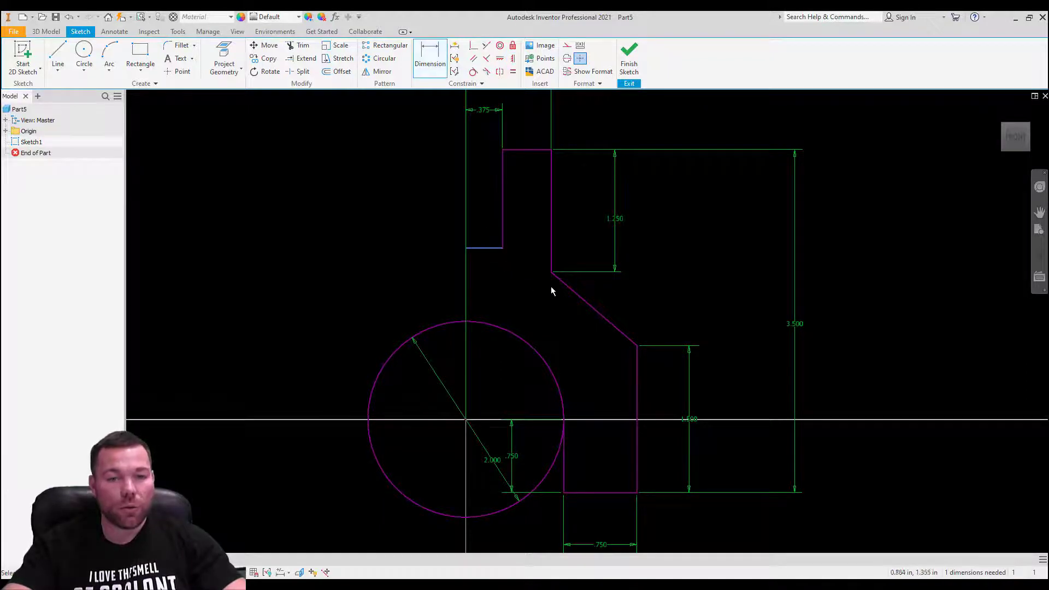
pyautogui.click(501, 219)
pyautogui.click(433, 204)
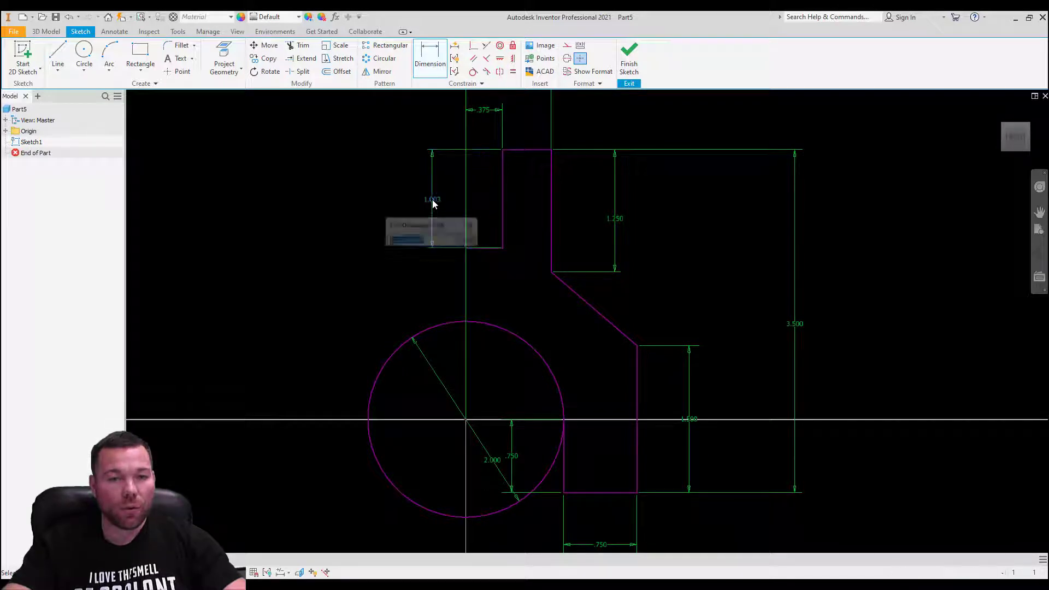
pyautogui.write('1.25')
pyautogui.press('Return')
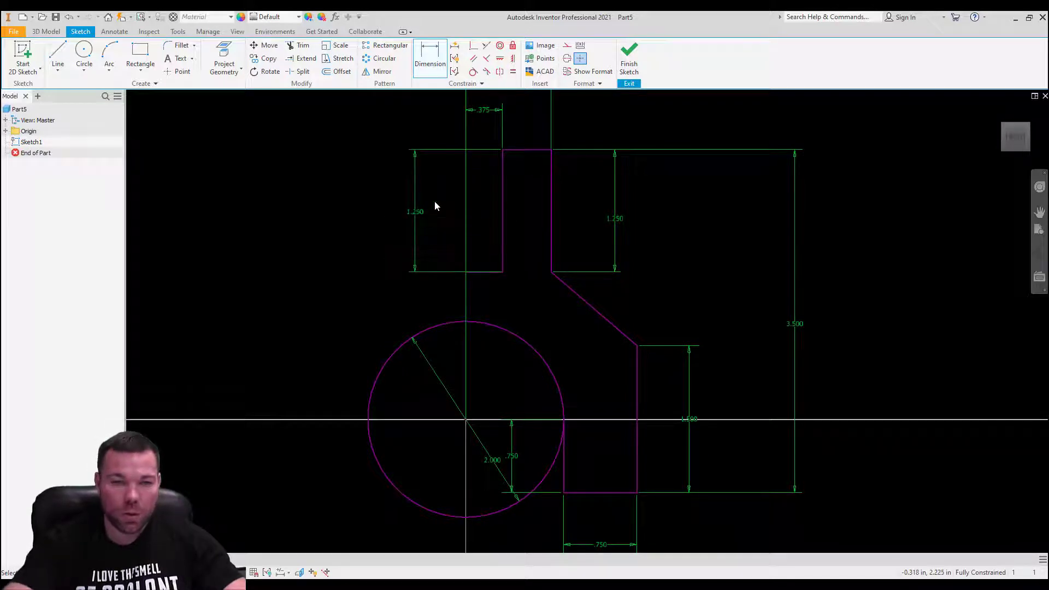
pyautogui.scroll(3, 582, 287)
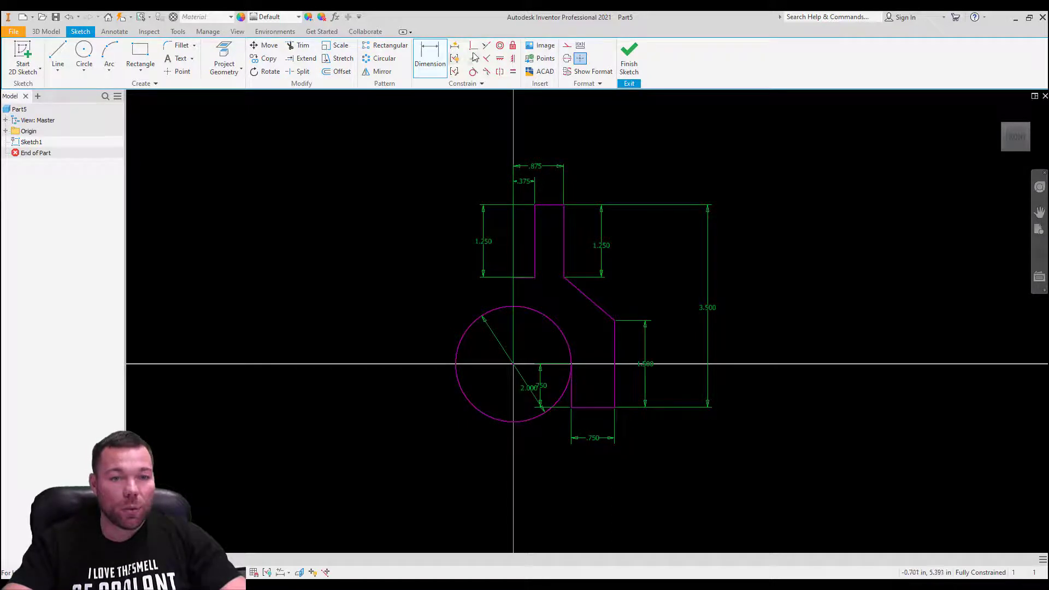
pyautogui.click(299, 45)
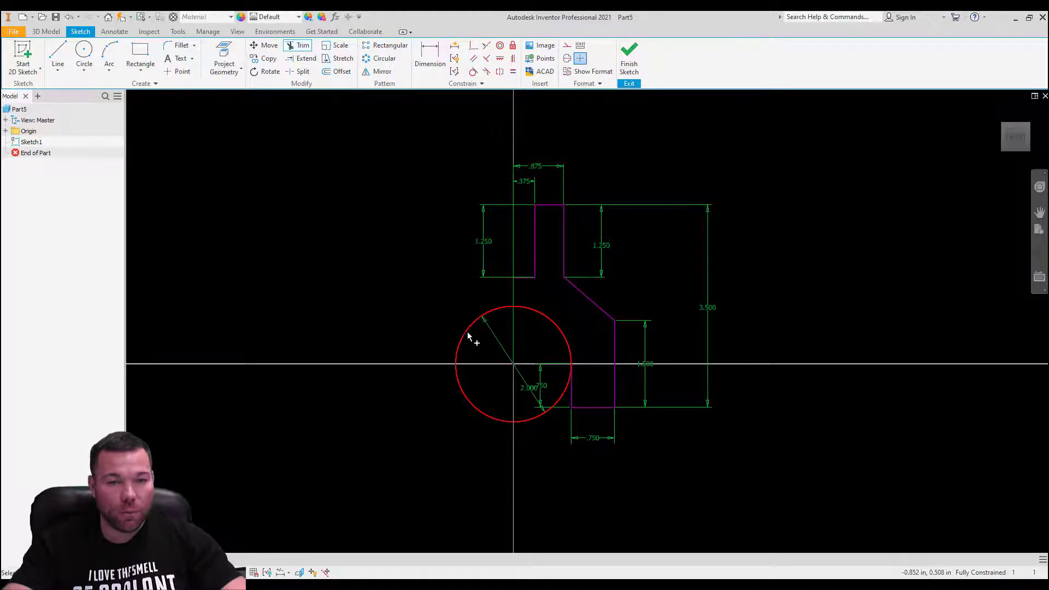
pyautogui.scroll(6, 523, 293)
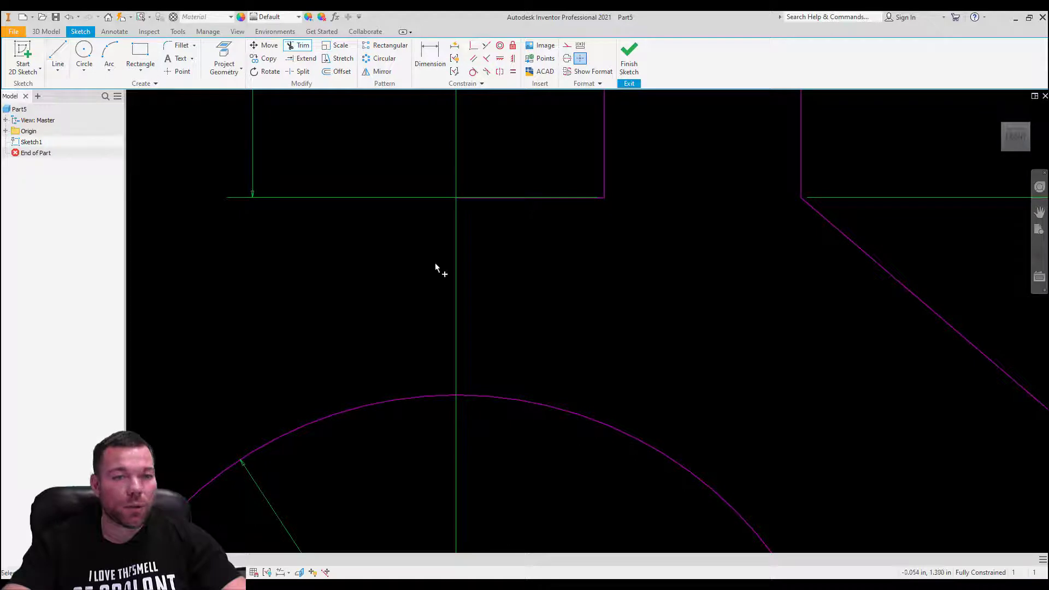
pyautogui.scroll(-5, 437, 257)
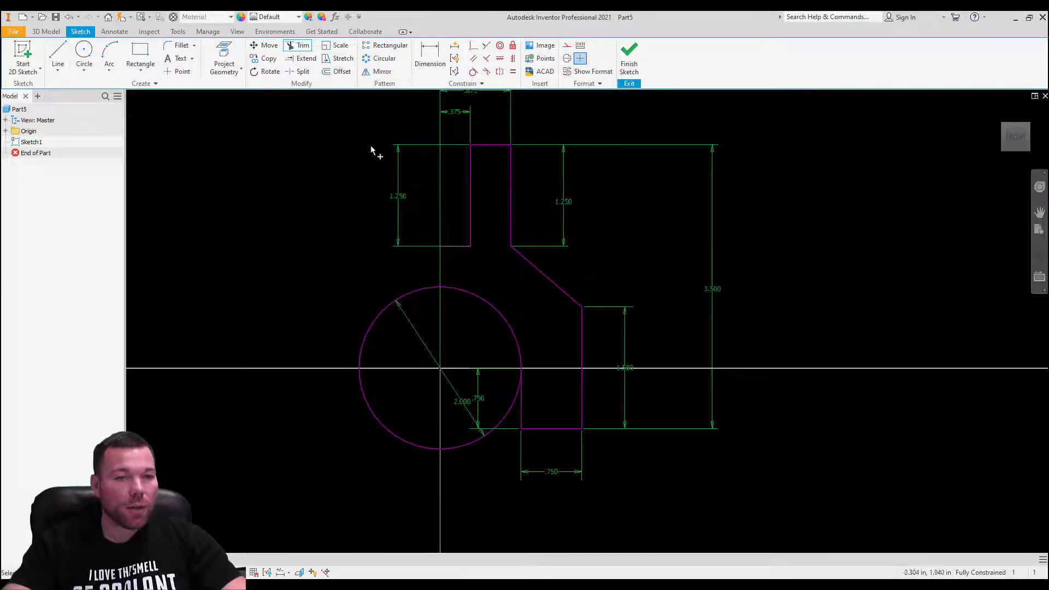
# Draw a vertical line from the free end of the short horizontal line down to the top of the circle.
pyautogui.click(57, 52)
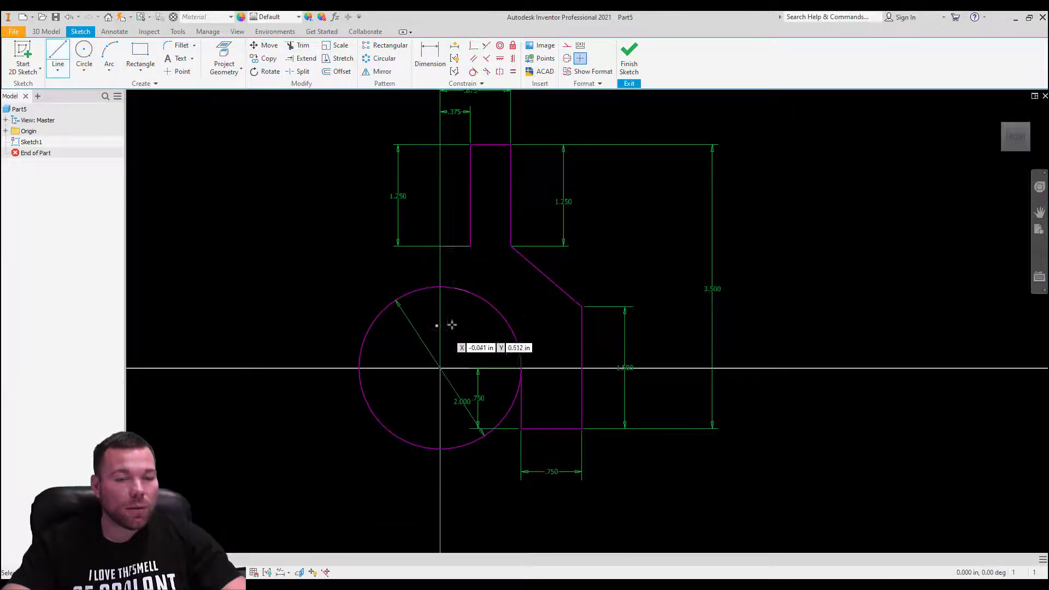
pyautogui.click(439, 246)
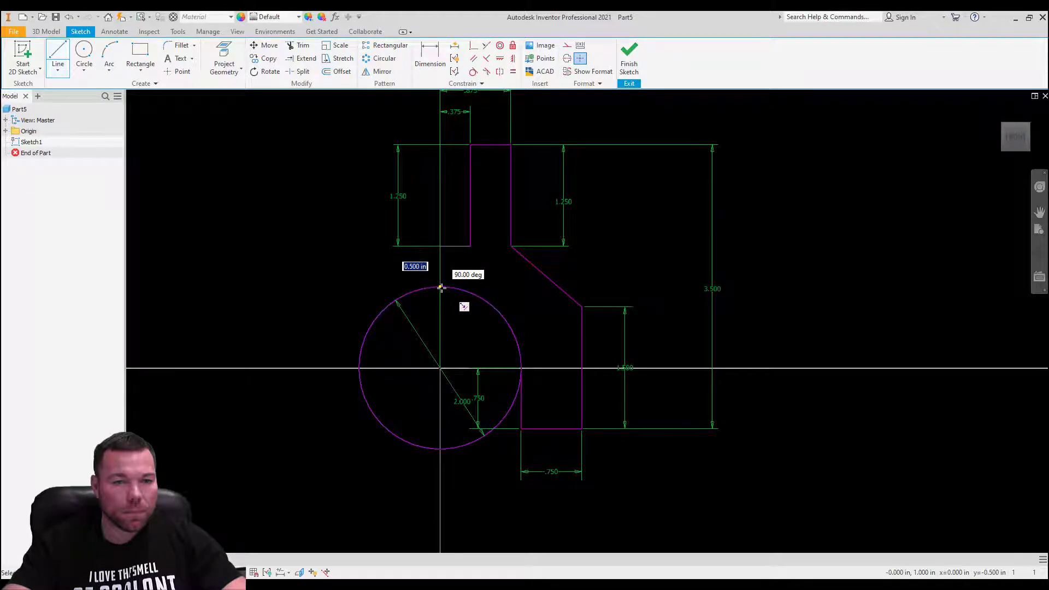
pyautogui.click(441, 286)
pyautogui.press('Escape')
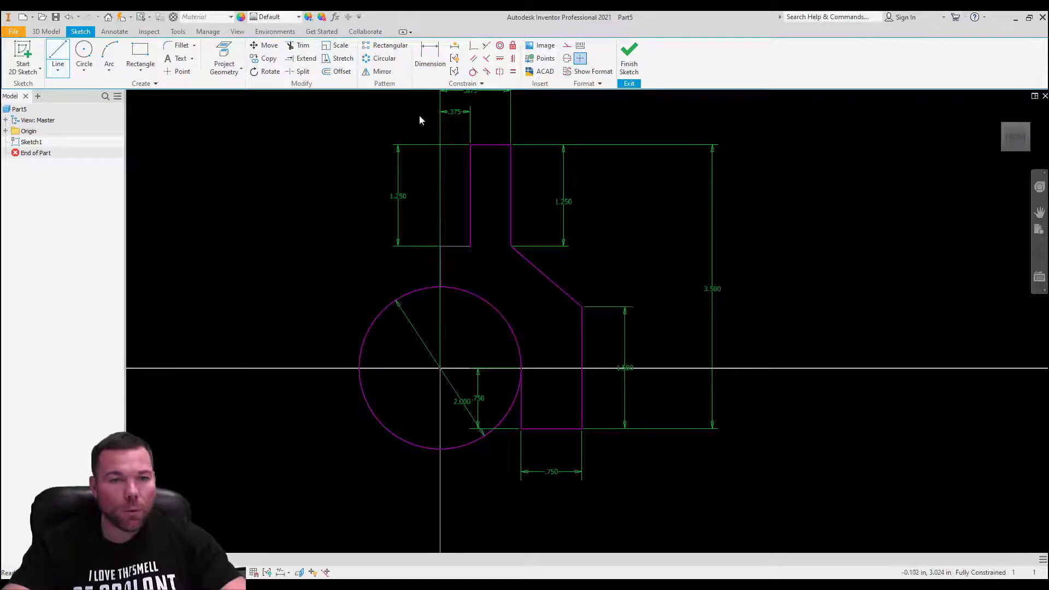
# Trim the circle down to the quarter arc between the new vertical line and the lower inner vertical line.
pyautogui.click(299, 45)
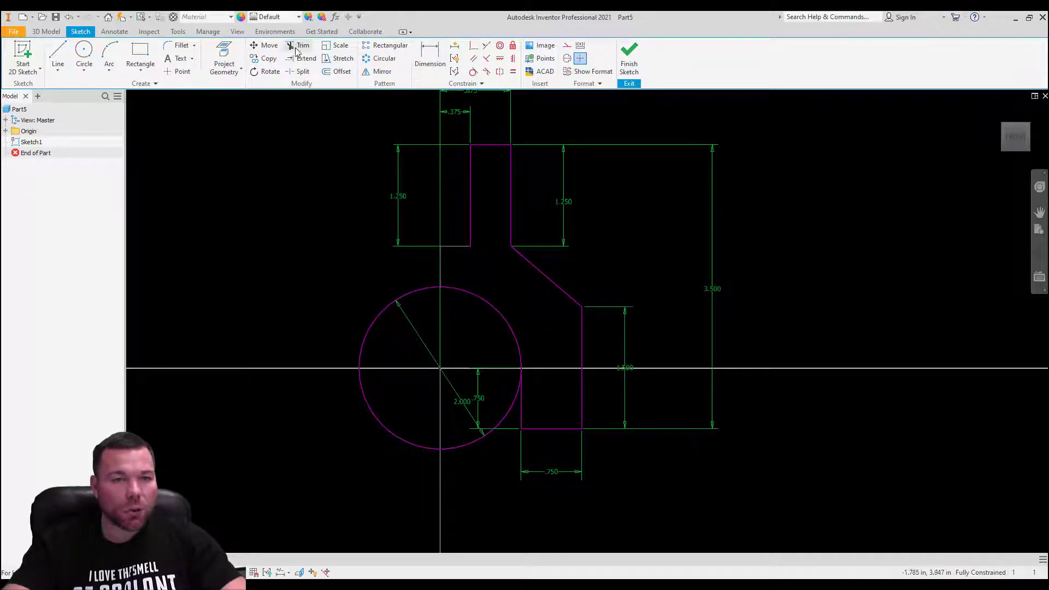
pyautogui.click(381, 321)
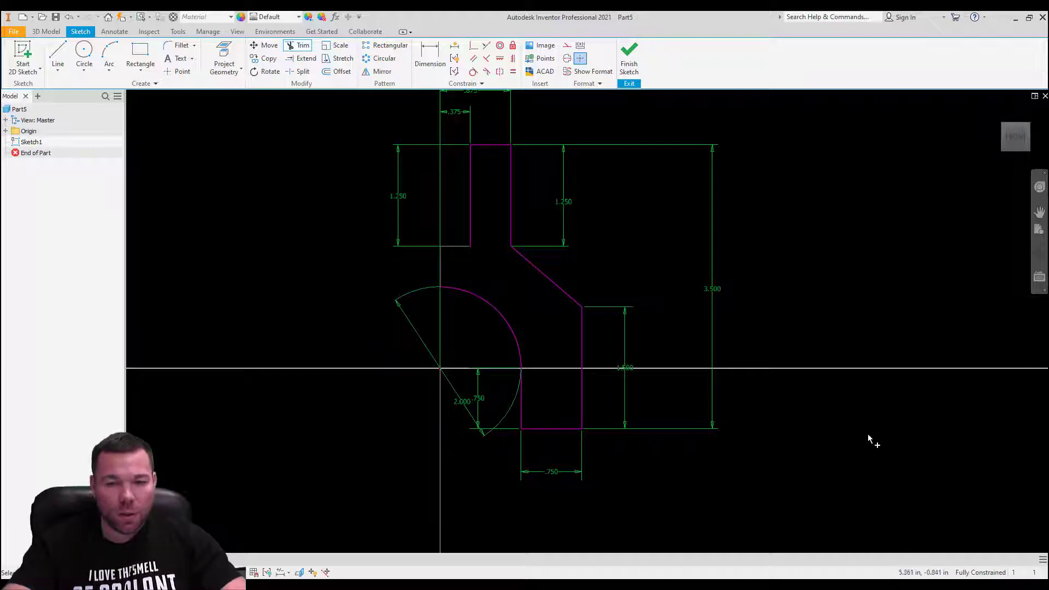
pyautogui.scroll(3, 819, 448)
pyautogui.scroll(-4, 612, 336)
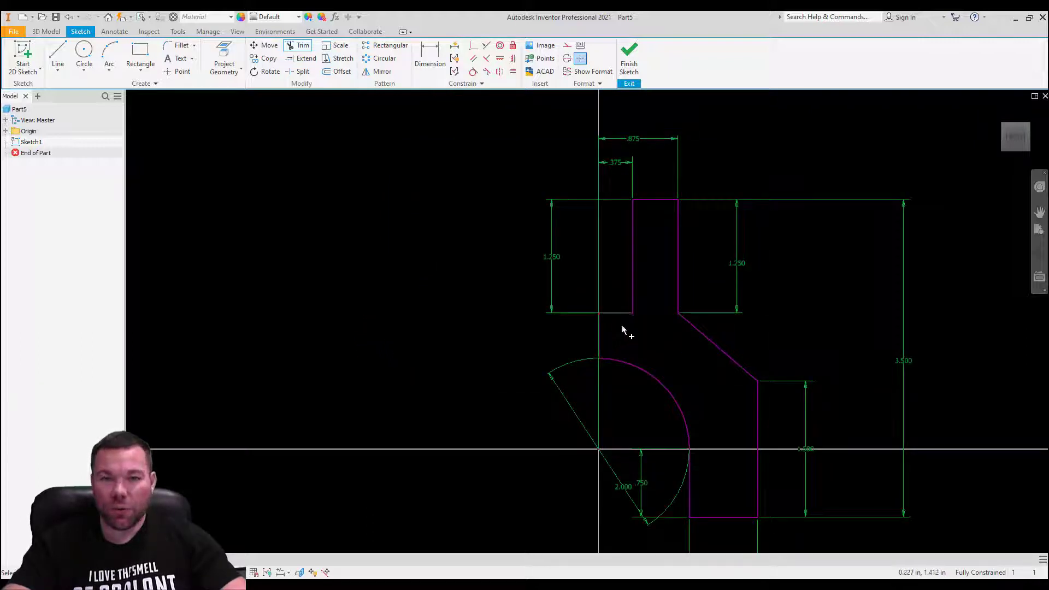
pyautogui.scroll(2, 417, 264)
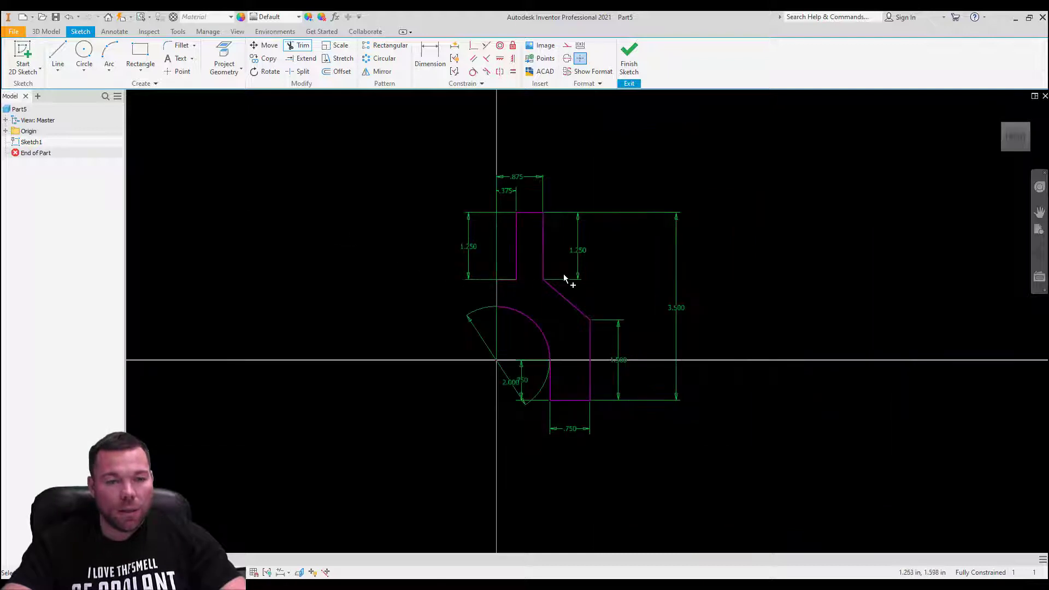
pyautogui.scroll(-3, 552, 286)
pyautogui.scroll(2, 524, 261)
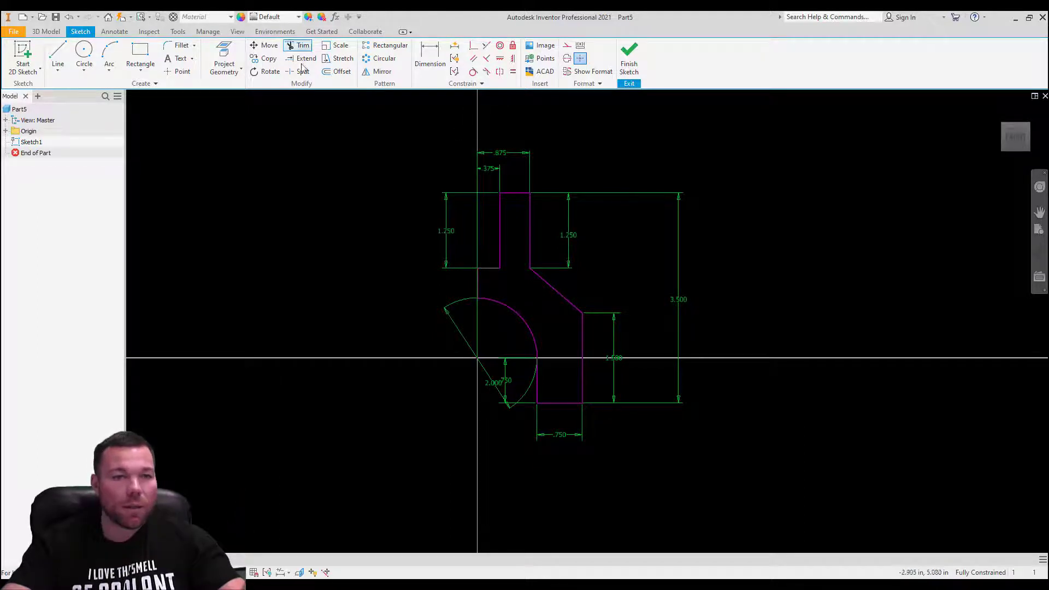
pyautogui.click(378, 73)
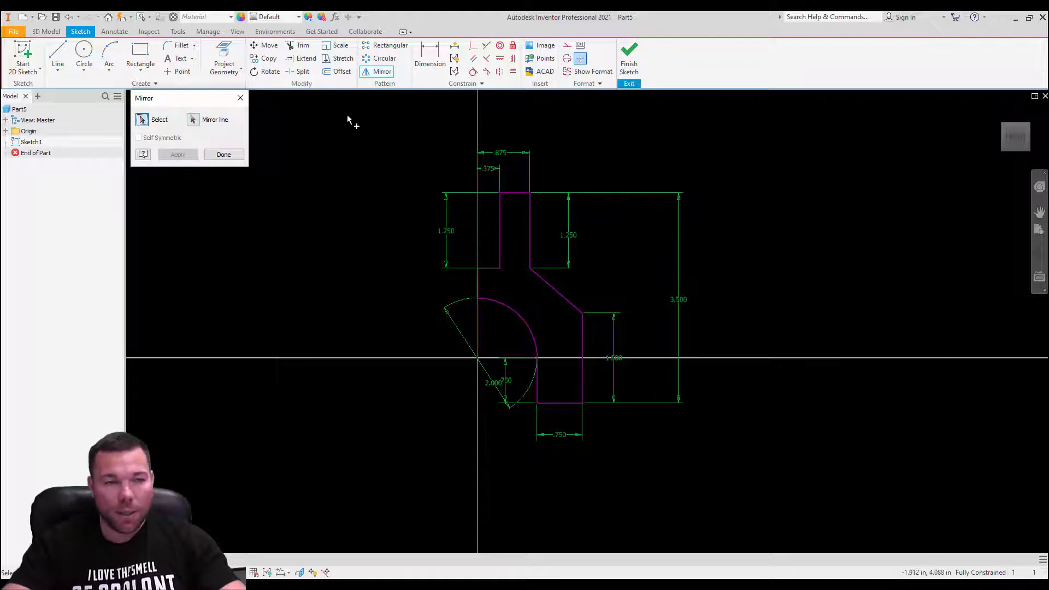
pyautogui.press('Escape')
pyautogui.scroll(3, 479, 282)
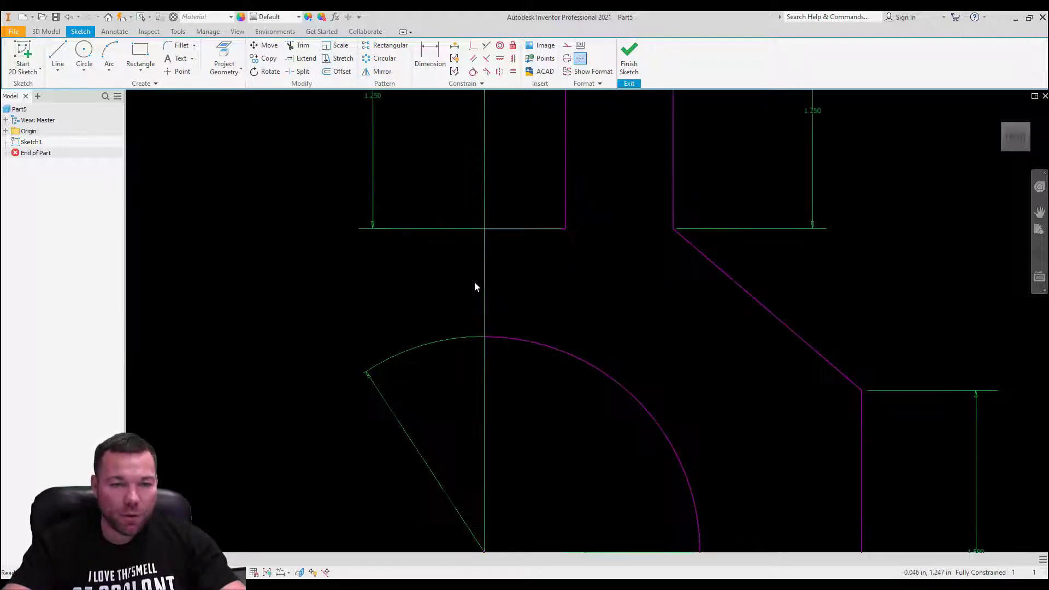
pyautogui.scroll(-5, 492, 287)
# Move the 0.375 dimension below the short horizontal line and the inner line's 1.25 dimension between the two upper vertical lines.
pyautogui.scroll(3, 516, 156)
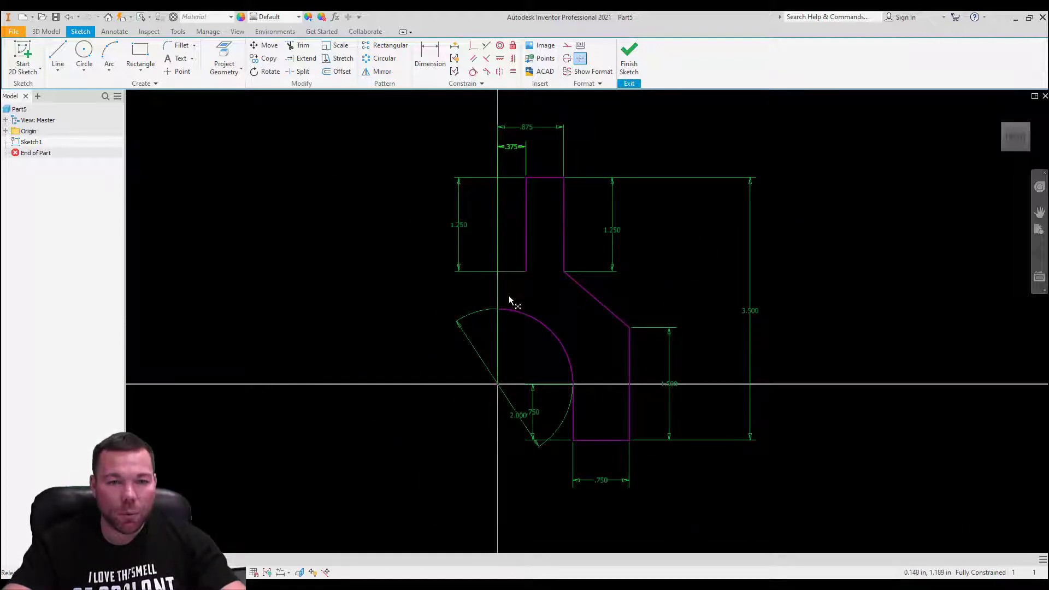
pyautogui.scroll(3, 509, 273)
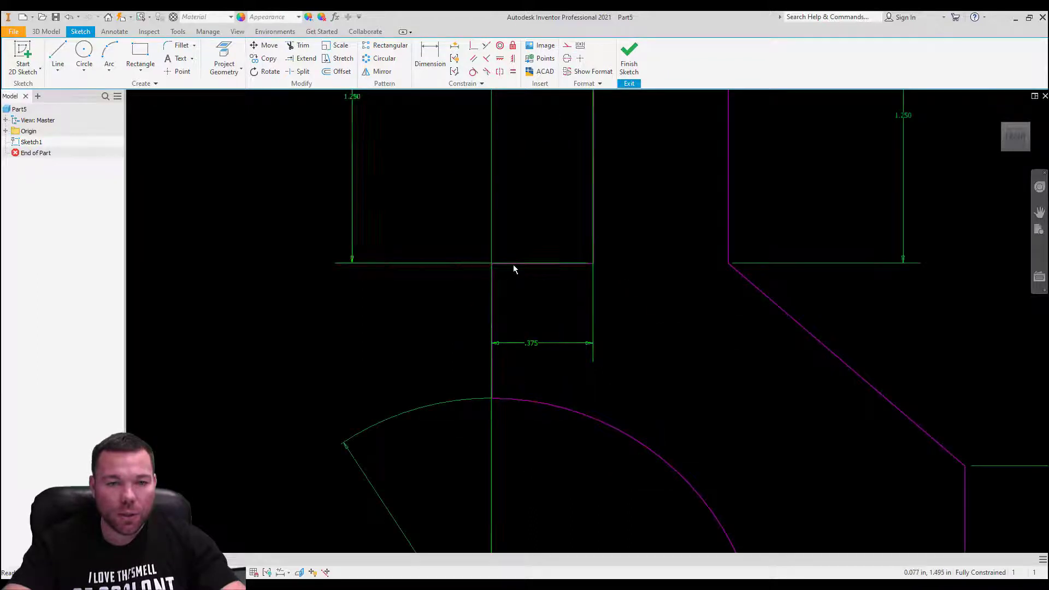
pyautogui.scroll(-3, 382, 214)
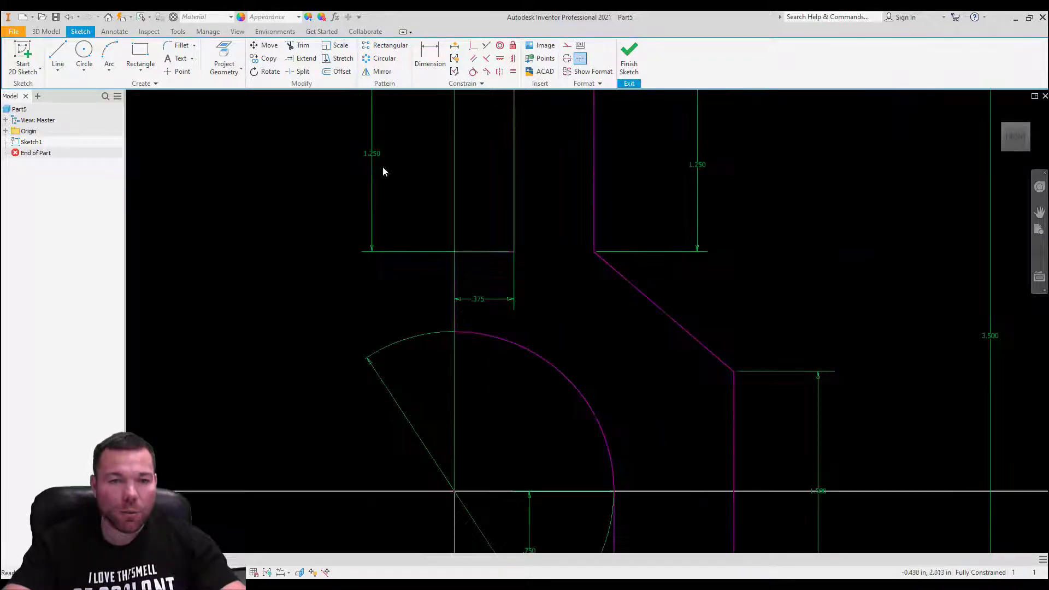
pyautogui.moveTo(561, 166); pyautogui.dragTo(561, 166)
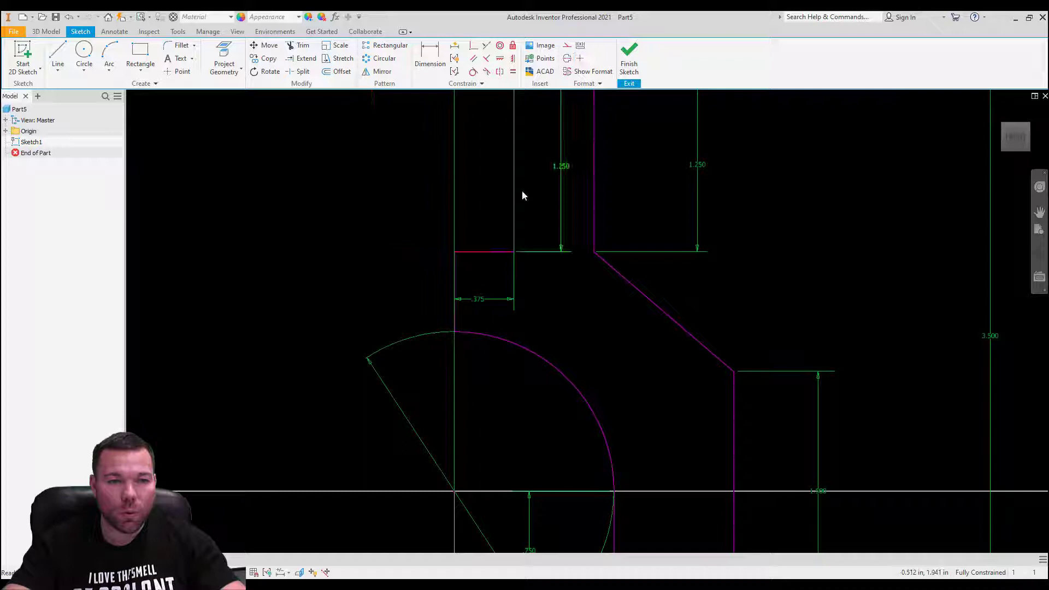
# Try formatting the short horizontal line as construction geometry, then restore it to a normal line.
pyautogui.click(480, 253)
pyautogui.scroll(-2, 538, 322)
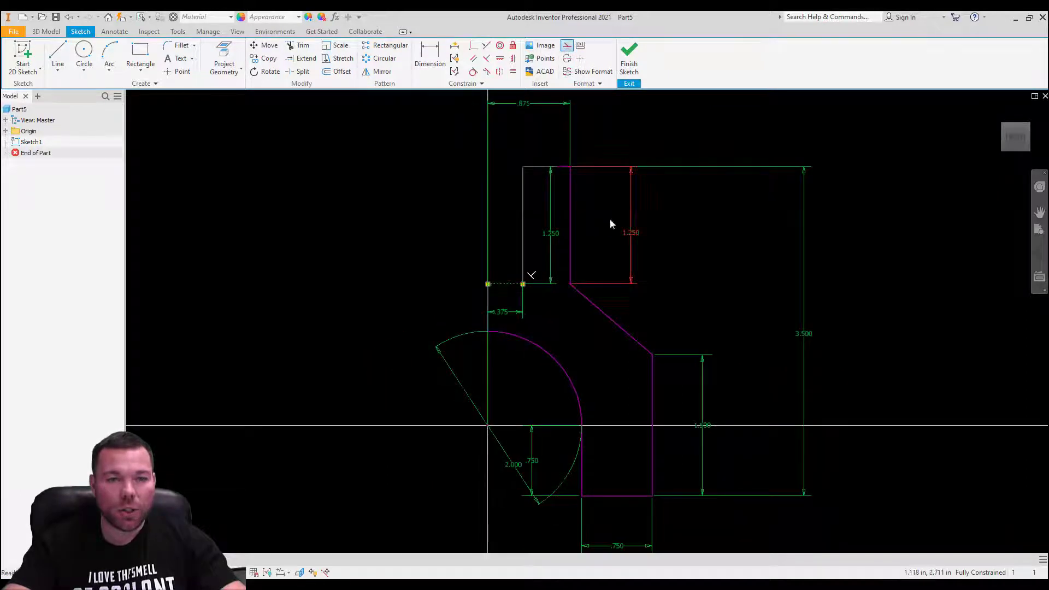
pyautogui.click(505, 284)
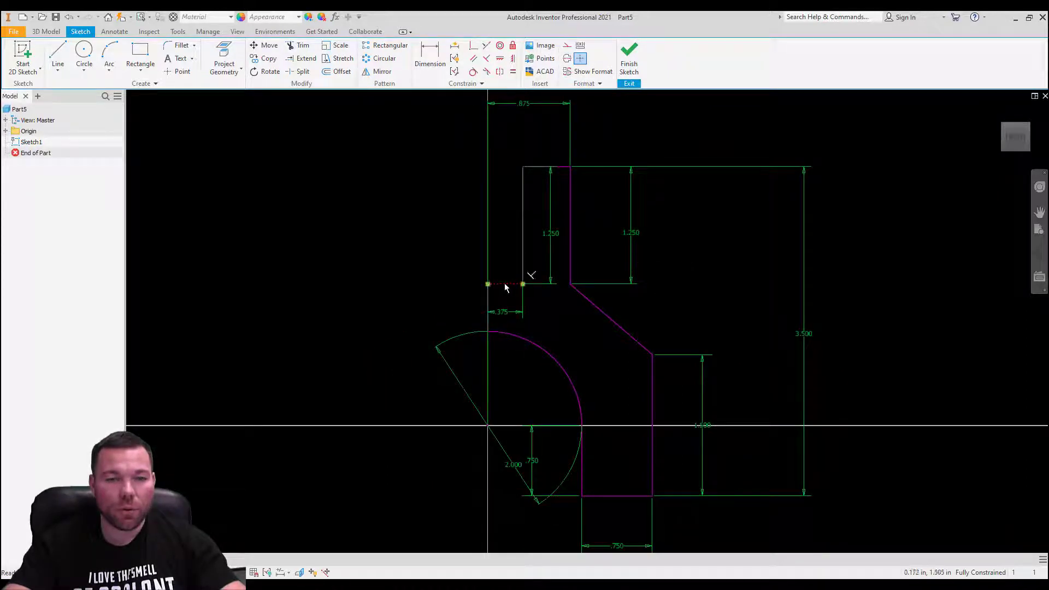
pyautogui.click(566, 46)
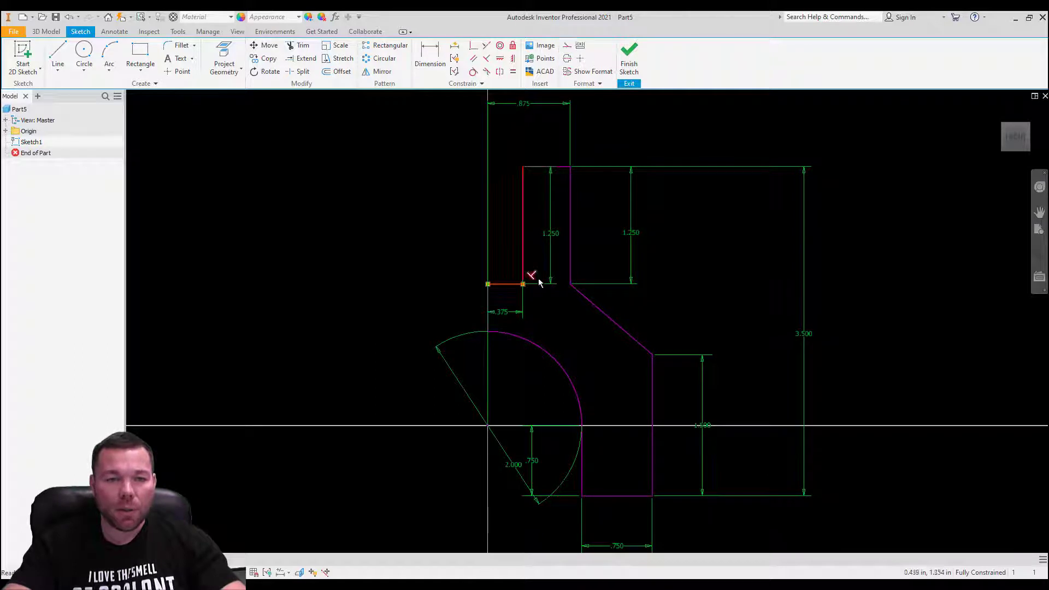
# Move the upper inner vertical line's 1.25 dimension outside the half profile, to the other side of the vertical axis.
pyautogui.click(411, 226)
pyautogui.moveTo(409, 222); pyautogui.dragTo(399, 219)
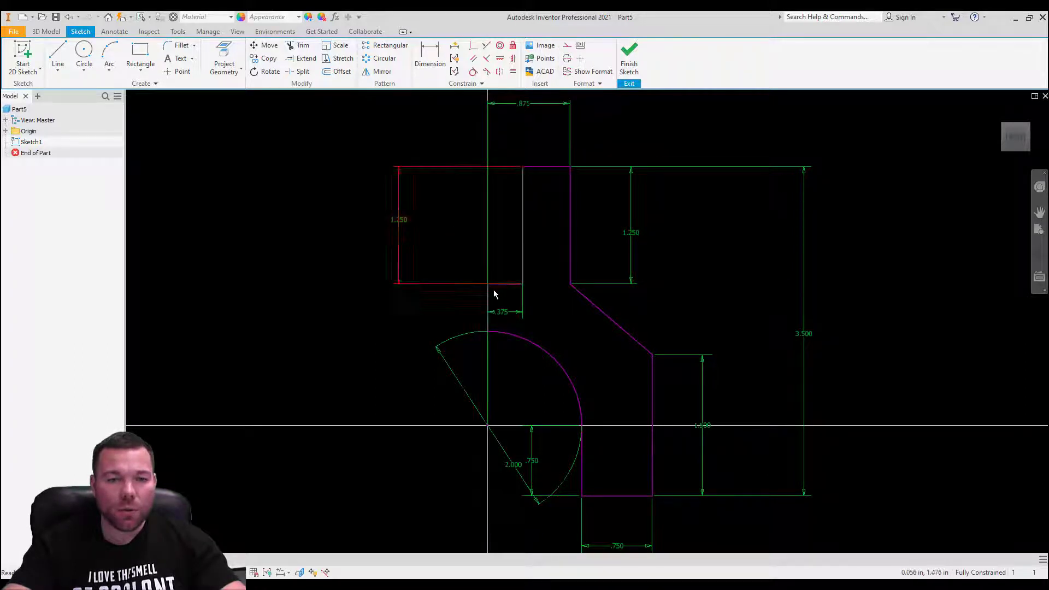
# Move the 0.375 and 0.875 horizontal dimensions down below the short horizontal line and inside the arc, with the 0.375 above the 0.875.
pyautogui.moveTo(510, 227); pyautogui.dragTo(511, 226)
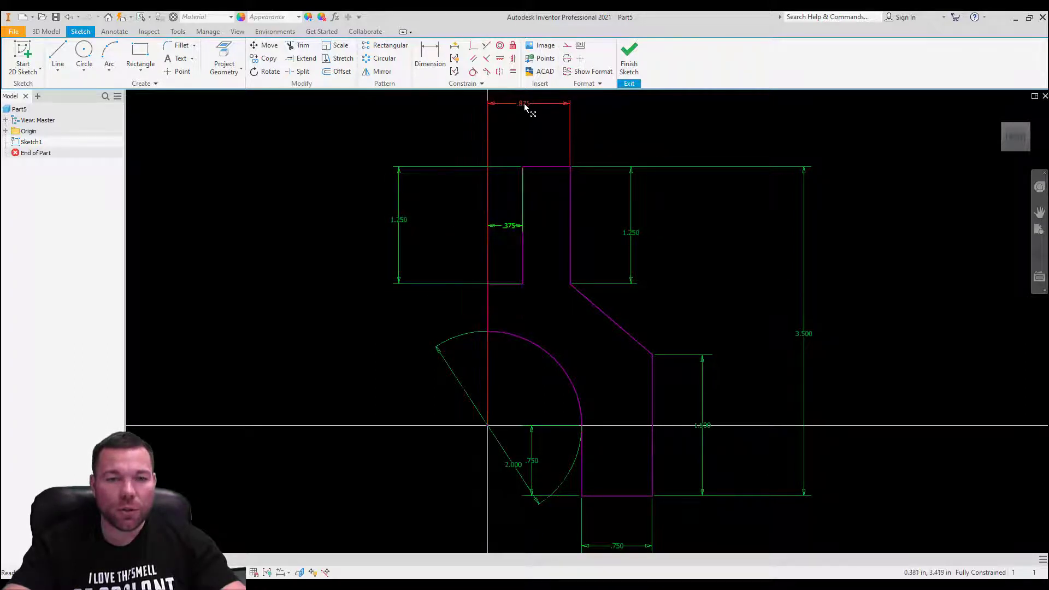
pyautogui.moveTo(524, 103); pyautogui.dragTo(514, 367)
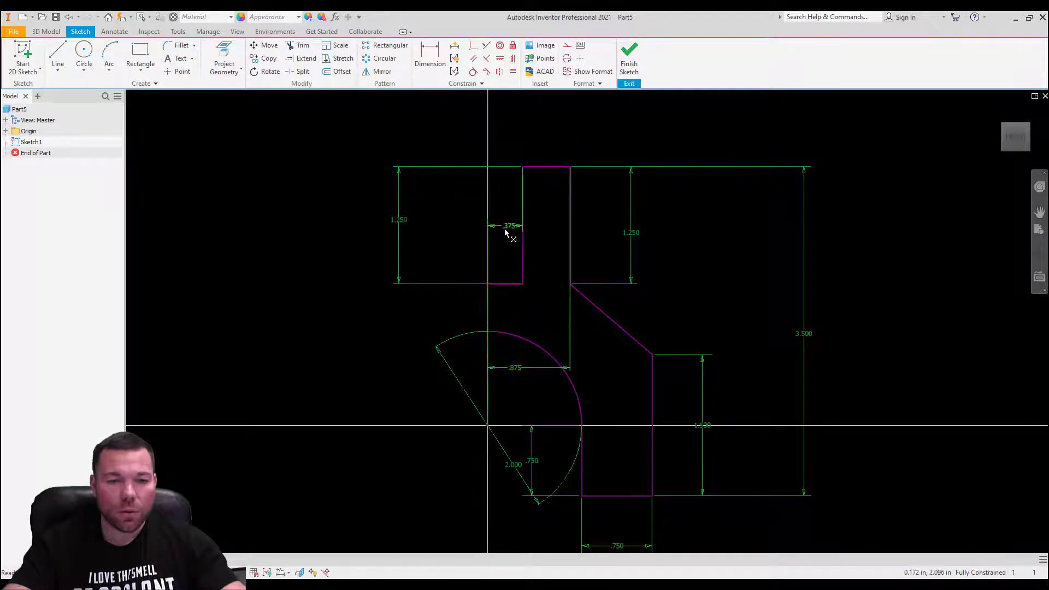
pyautogui.moveTo(504, 228); pyautogui.dragTo(512, 355)
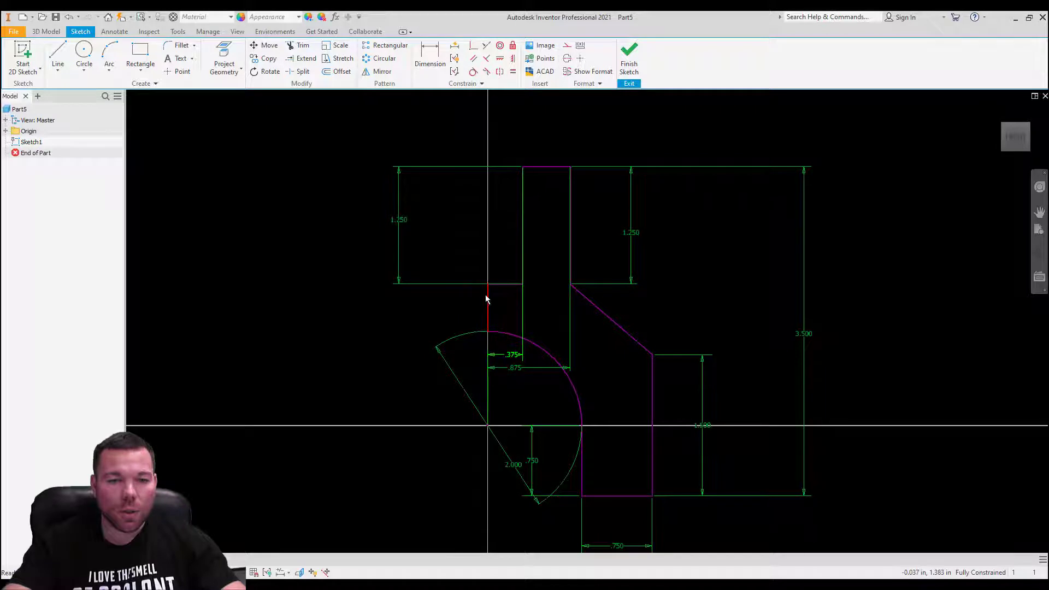
# Format the vertical line between the short horizontal line and the top of the arc as construction geometry.
pyautogui.click(487, 300)
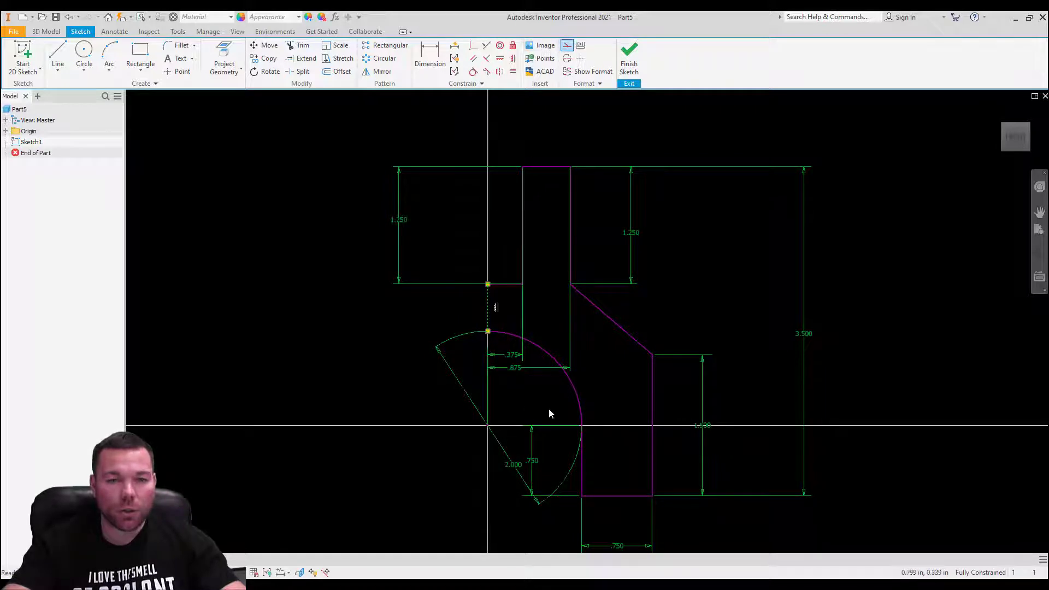
pyautogui.click(680, 221)
pyautogui.scroll(-3, 577, 225)
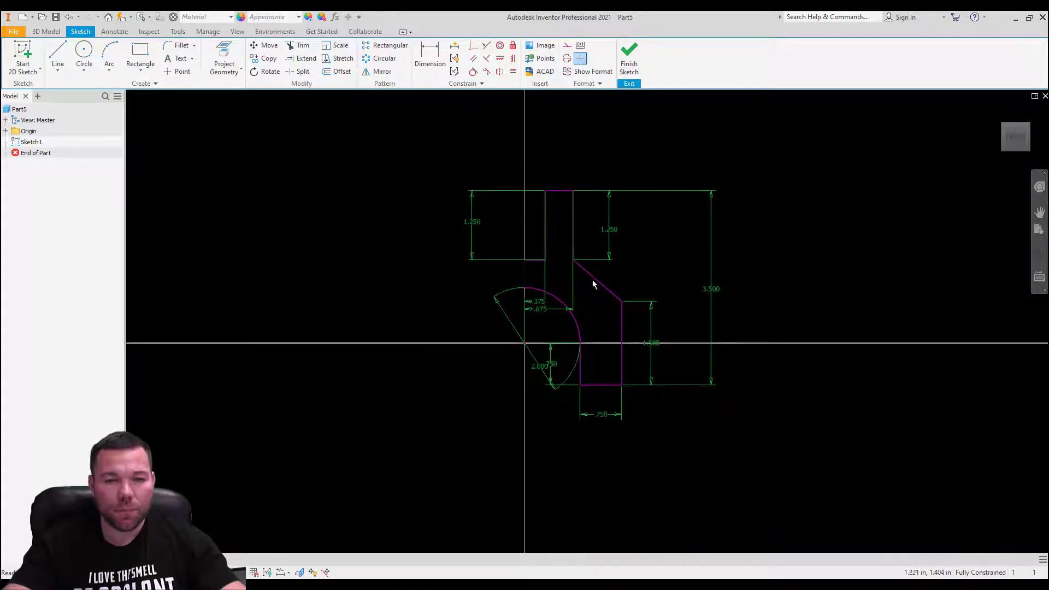
pyautogui.scroll(-2, 680, 418)
pyautogui.scroll(3, 610, 316)
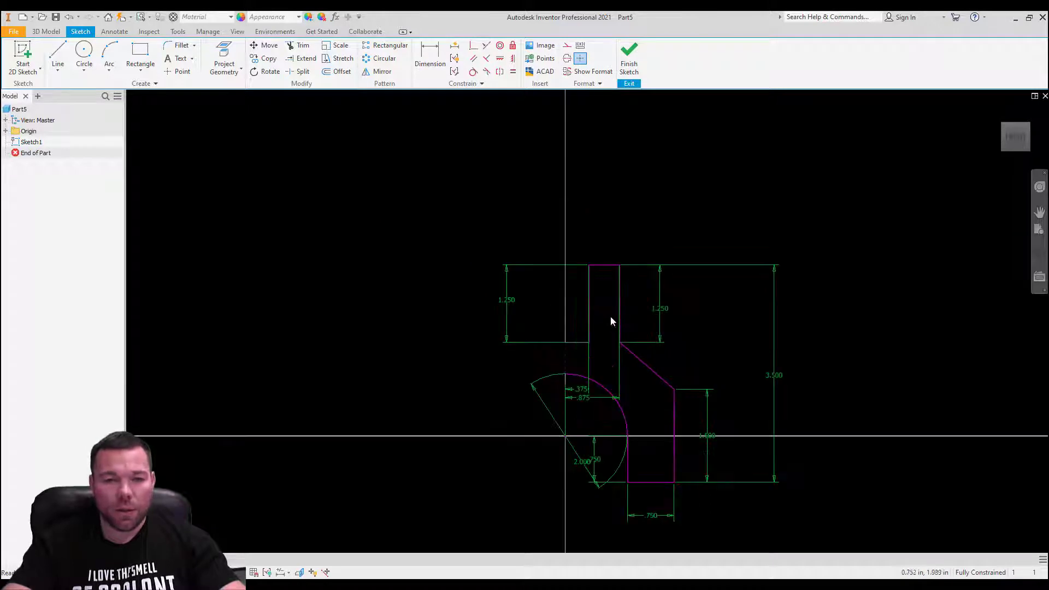
pyautogui.click(380, 71)
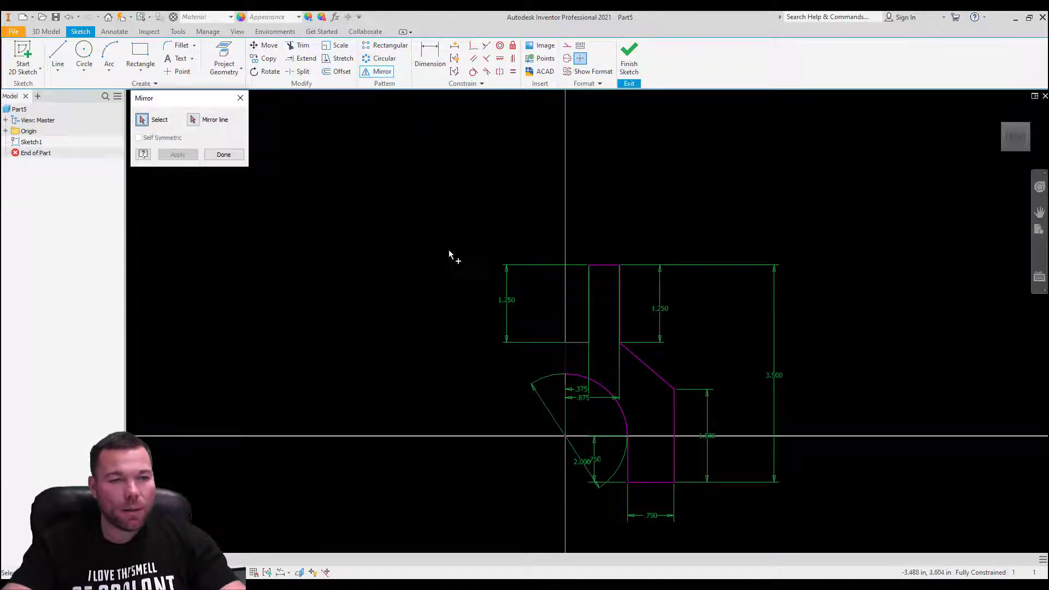
pyautogui.moveTo(497, 217); pyautogui.dragTo(803, 527)
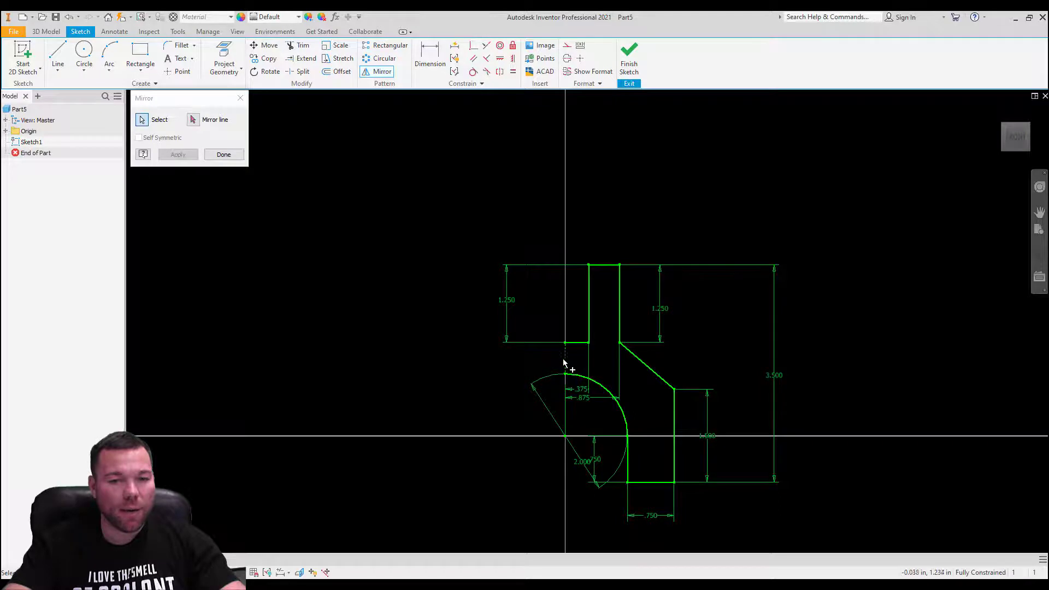
pyautogui.scroll(5, 565, 363)
pyautogui.press('Escape')
pyautogui.scroll(-3, 541, 363)
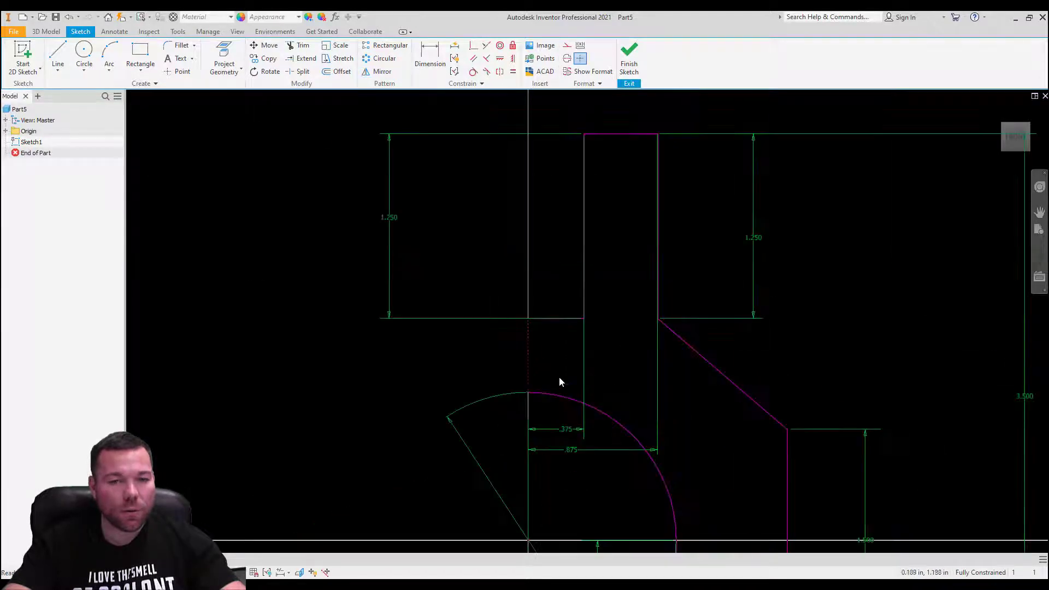
pyautogui.scroll(-2, 502, 271)
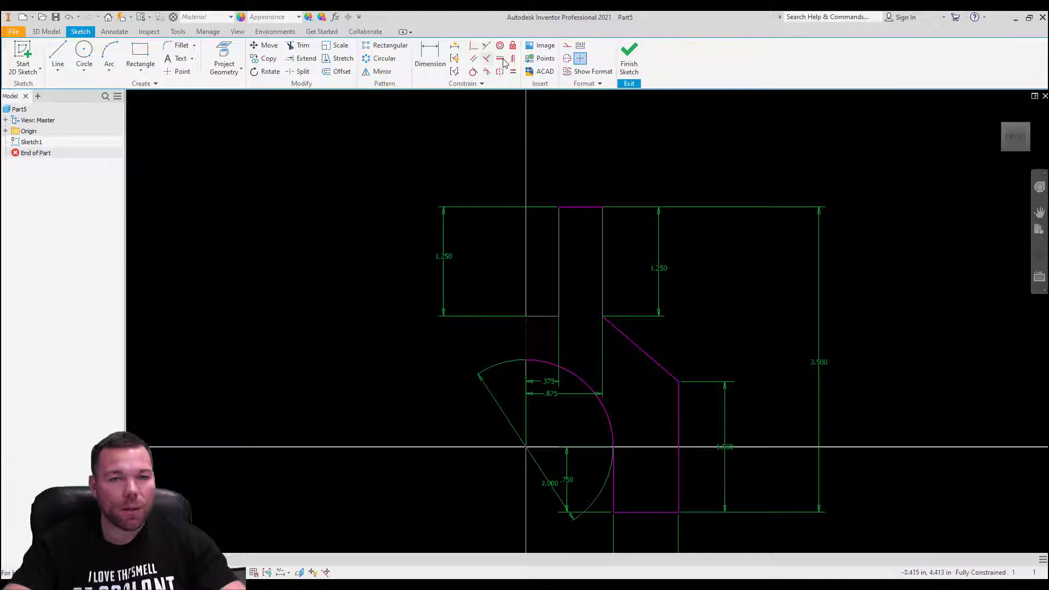
# Mirror the entire half profile about the vertical construction line above the arc and finish the sketch.
pyautogui.click(377, 71)
pyautogui.moveTo(360, 155)
pyautogui.mouseDown()
pyautogui.moveTo(782, 482)
pyautogui.moveTo(916, 534)
pyautogui.moveTo(909, 528)
pyautogui.mouseUp()
pyautogui.scroll(4, 526, 334)
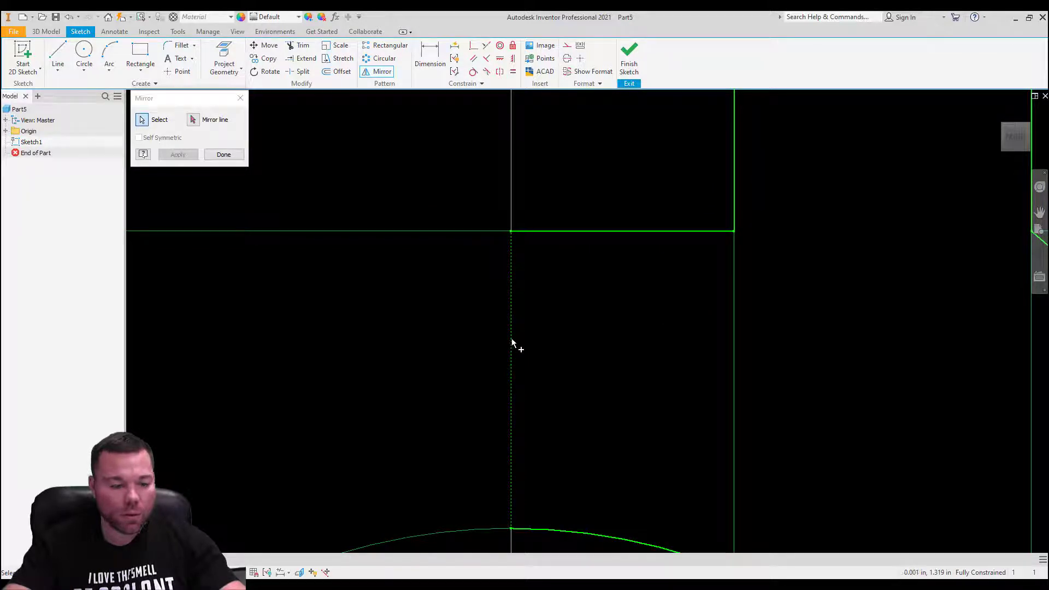
pyautogui.click(511, 339)
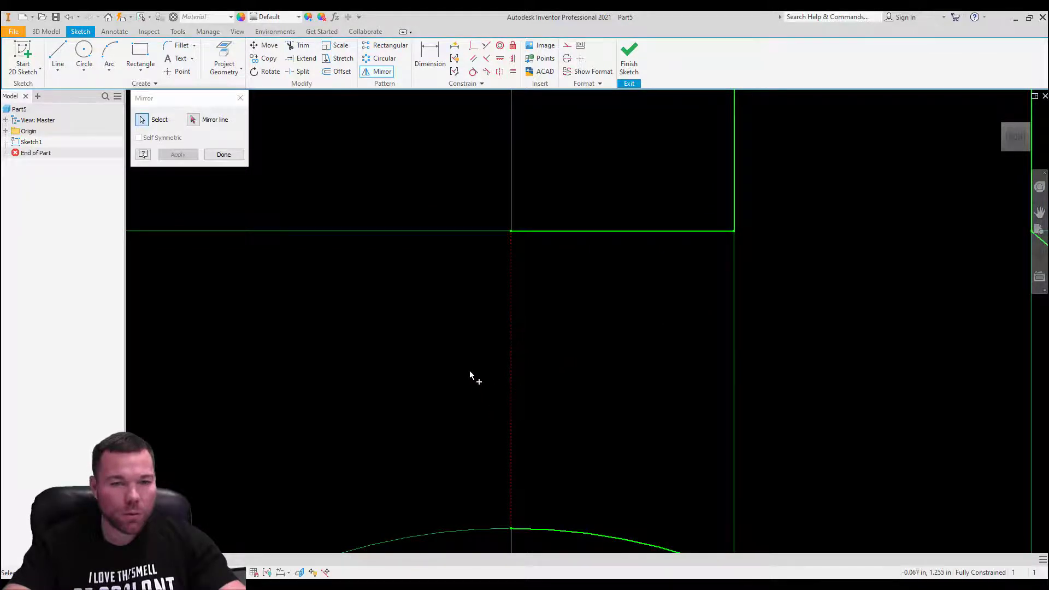
pyautogui.scroll(-4, 473, 374)
pyautogui.scroll(5, 525, 333)
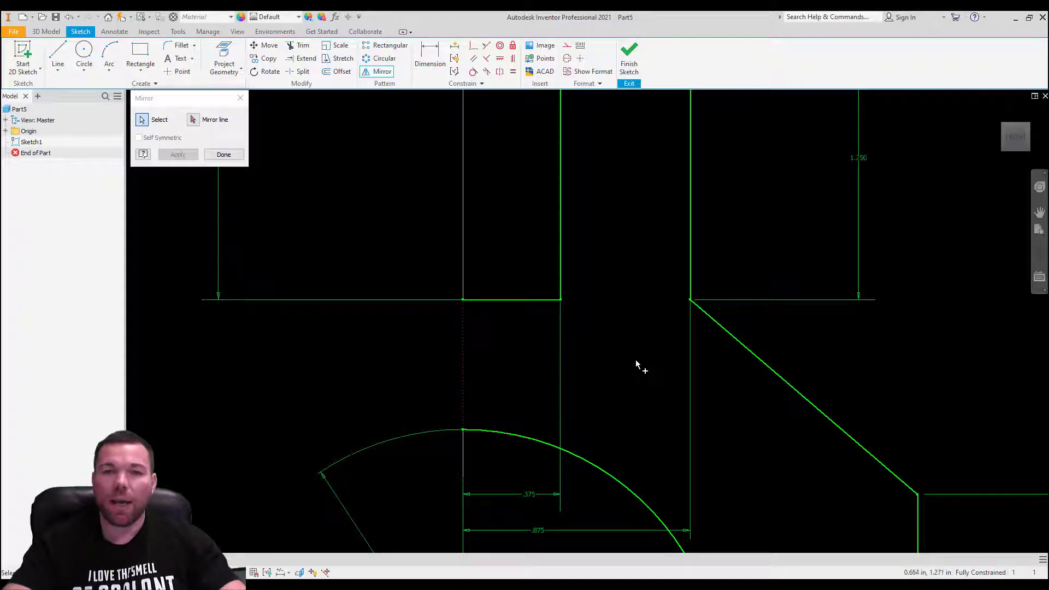
pyautogui.scroll(-5, 560, 279)
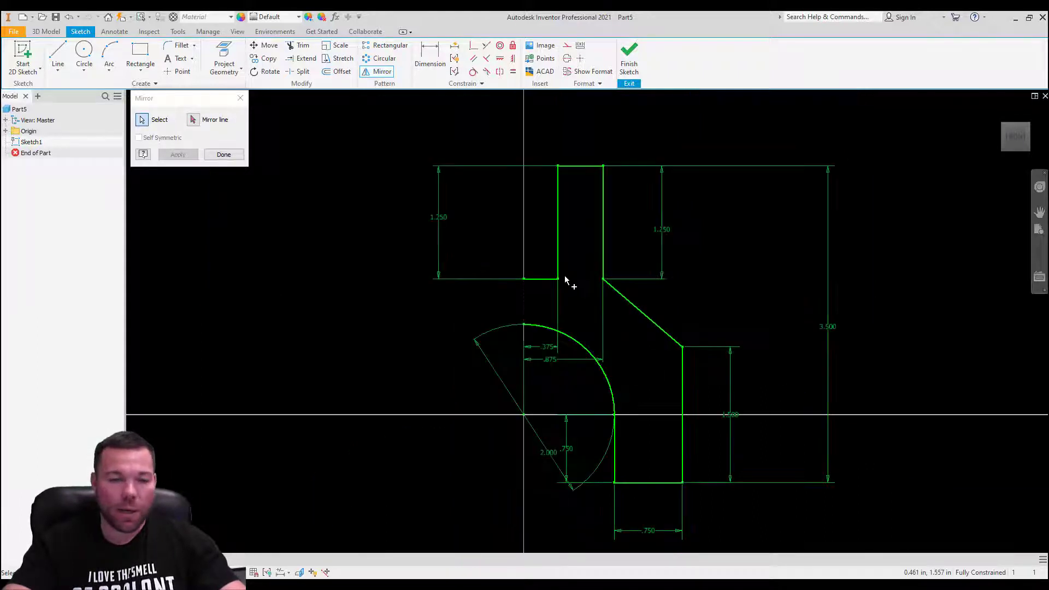
pyautogui.scroll(5, 532, 304)
pyautogui.scroll(-2, 445, 240)
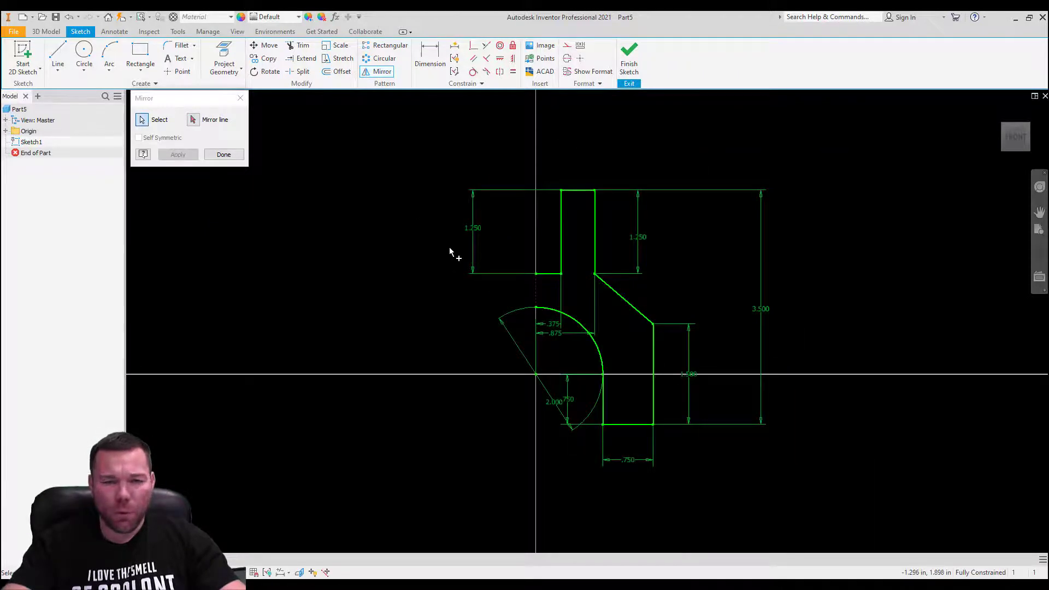
pyautogui.scroll(-4, 609, 342)
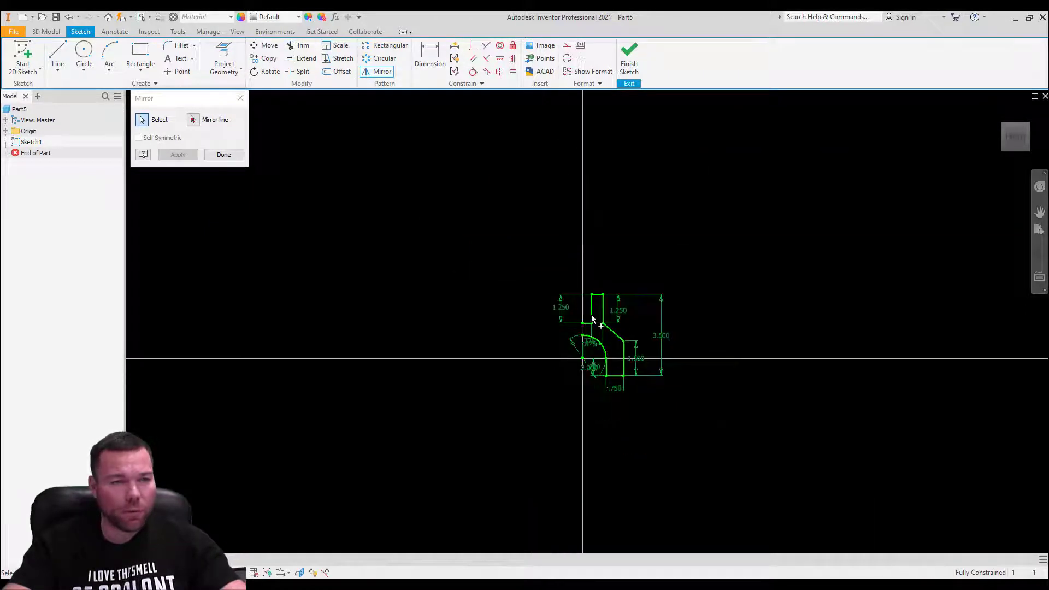
pyautogui.scroll(5, 628, 344)
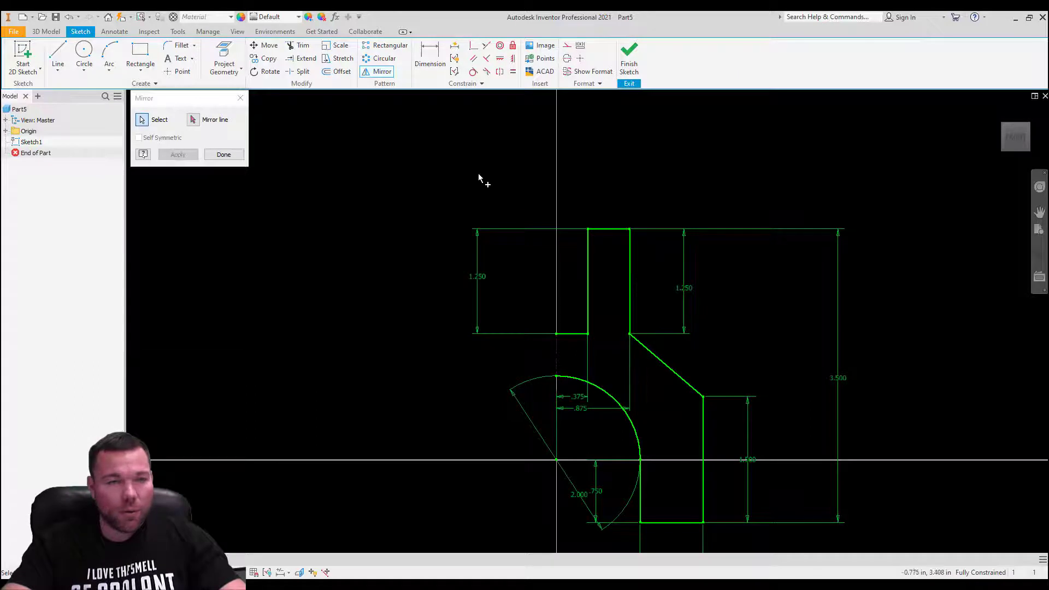
pyautogui.click(193, 120)
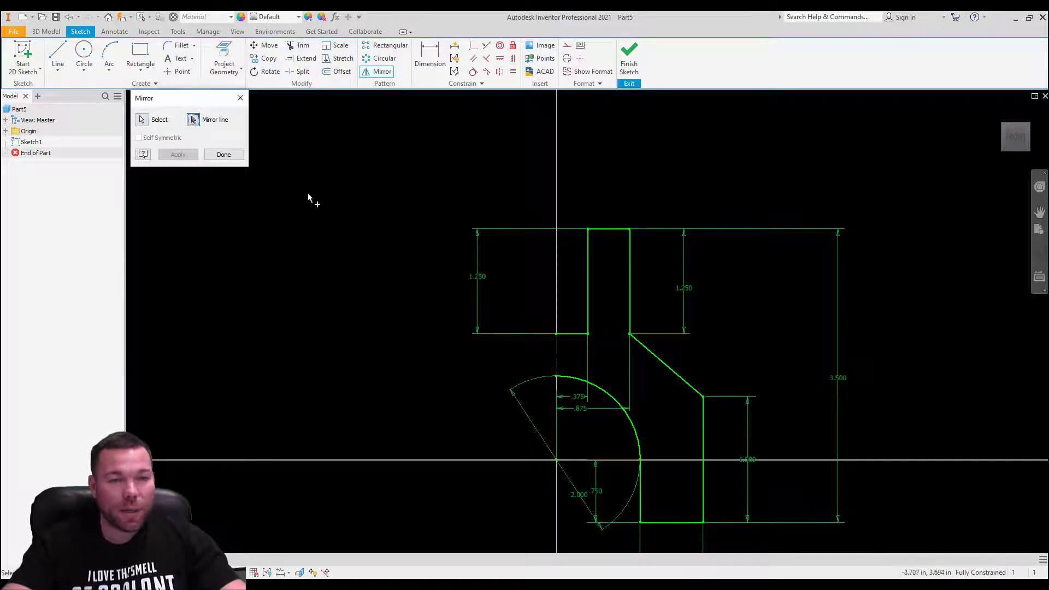
pyautogui.click(559, 358)
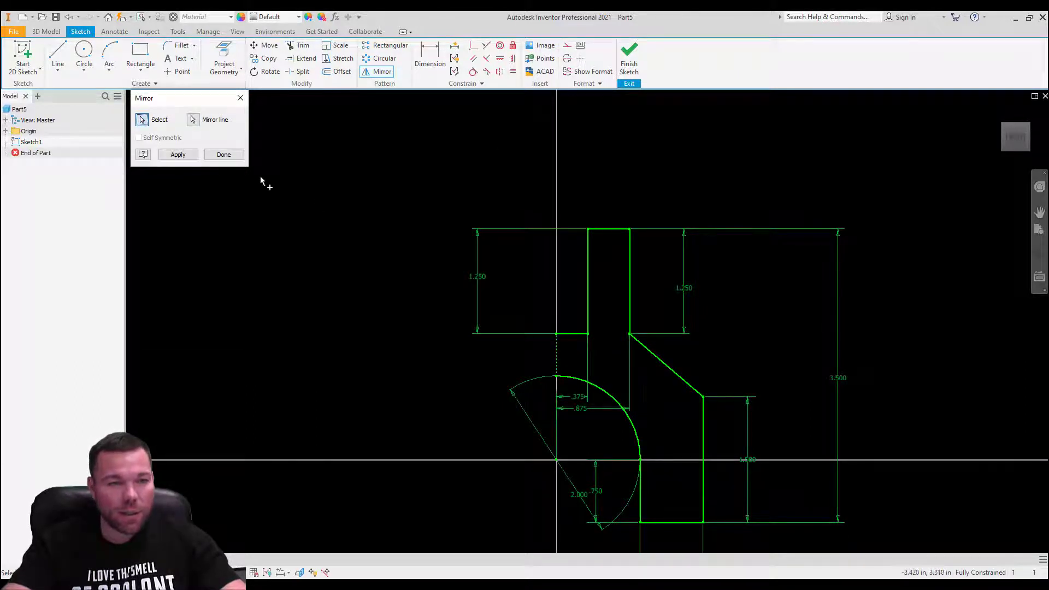
pyautogui.click(178, 155)
pyautogui.scroll(-3, 527, 117)
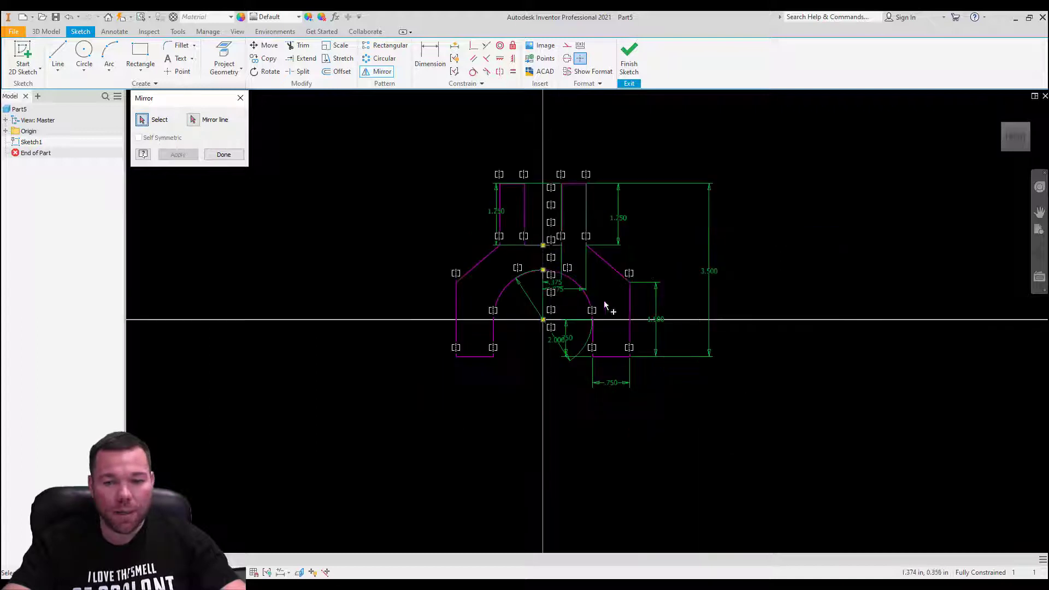
pyautogui.scroll(3, 538, 235)
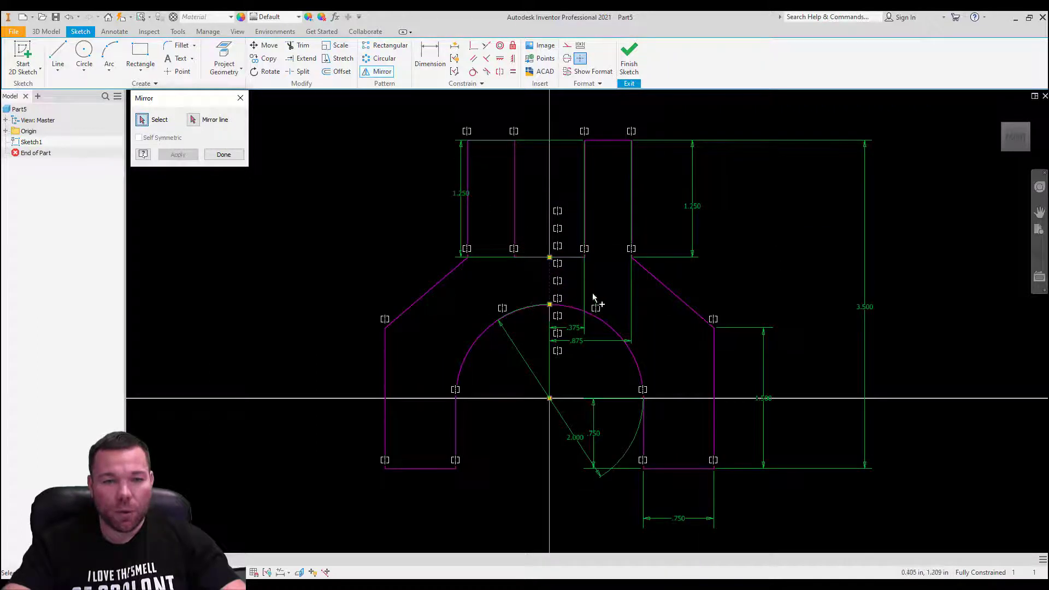
pyautogui.click(224, 155)
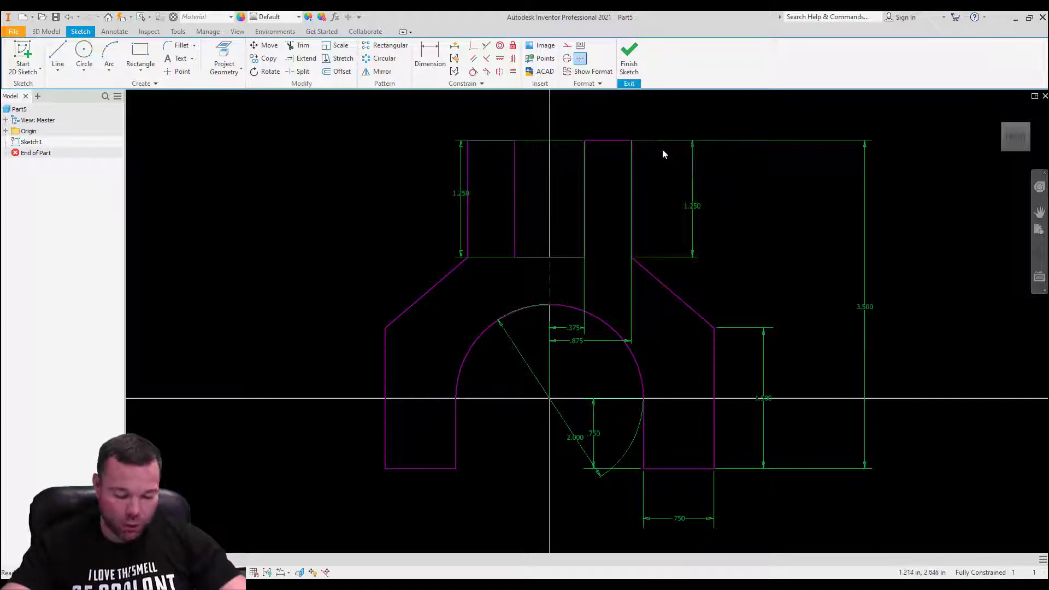
pyautogui.click(629, 62)
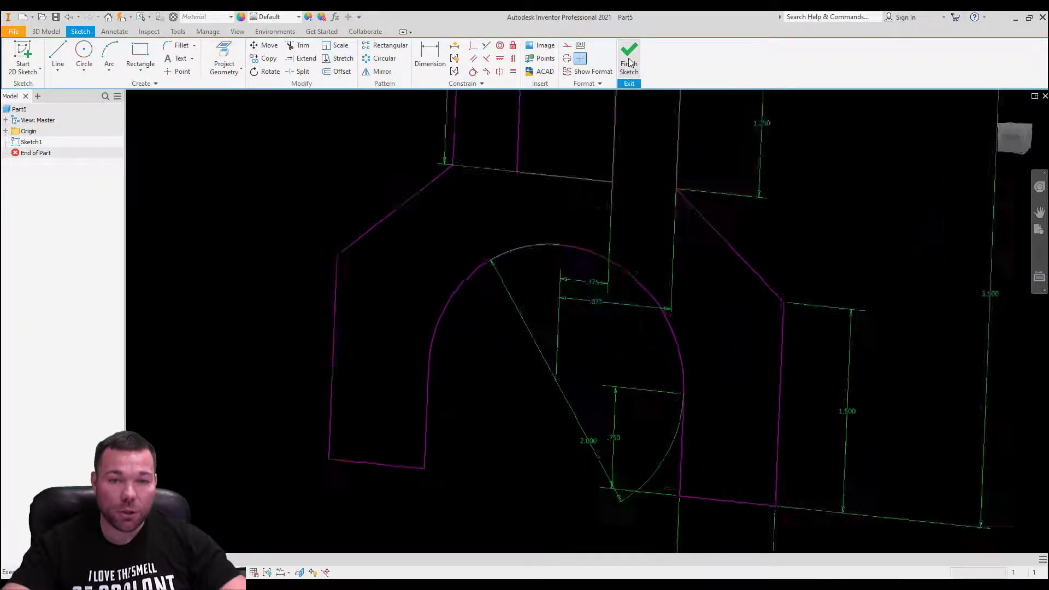
# Extrude the closed profile symmetrically about the sketch plane with a distance of 5.0 in.
pyautogui.click(59, 55)
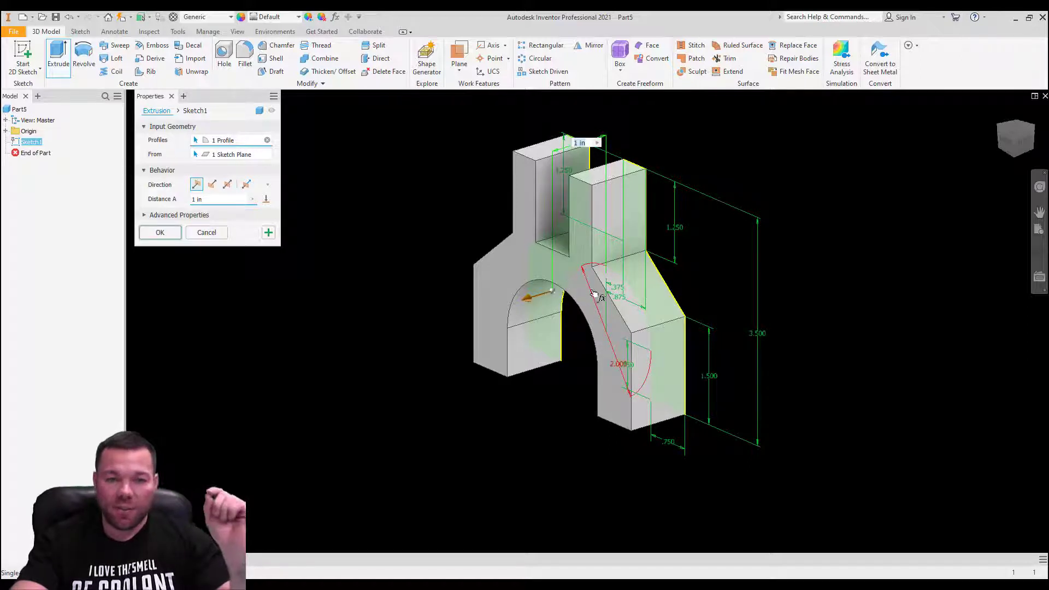
pyautogui.keyDown('shift'); pyautogui.moveTo(624, 232); pyautogui.dragTo(603, 247, button='middle'); pyautogui.keyUp('shift')
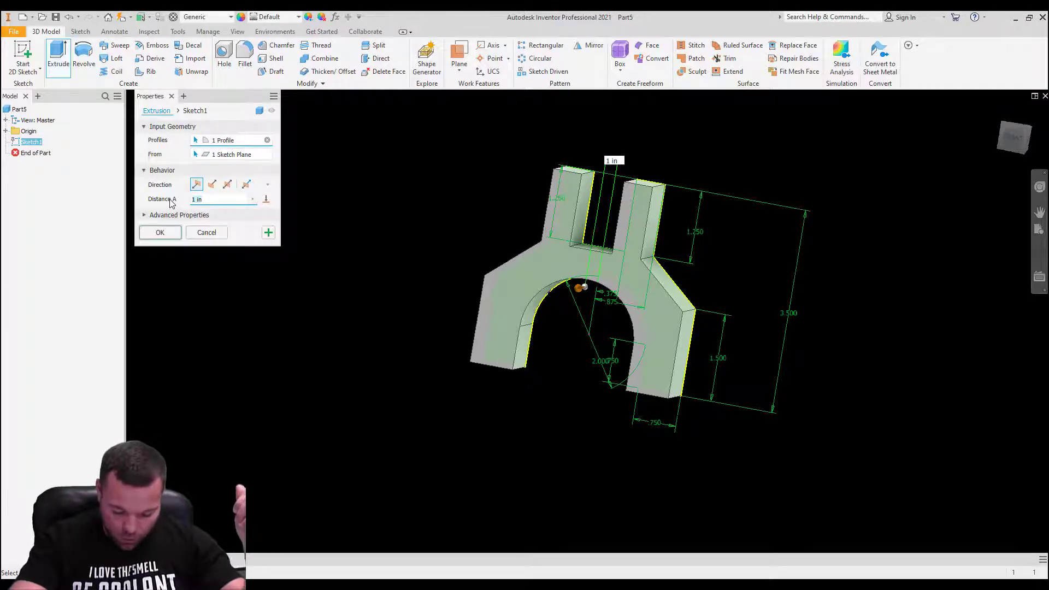
pyautogui.write('5.0')
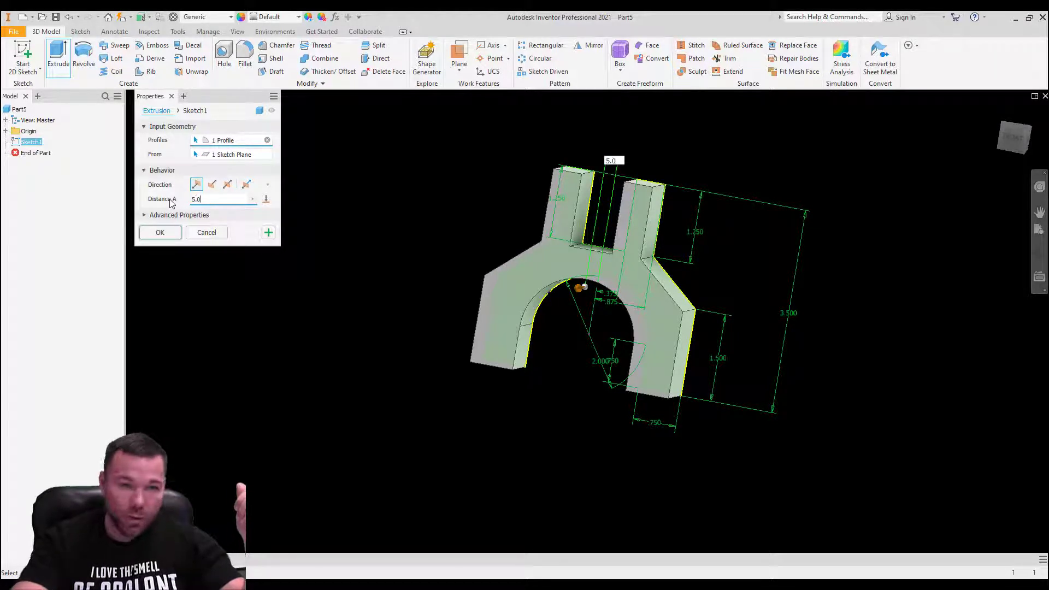
pyautogui.click(228, 185)
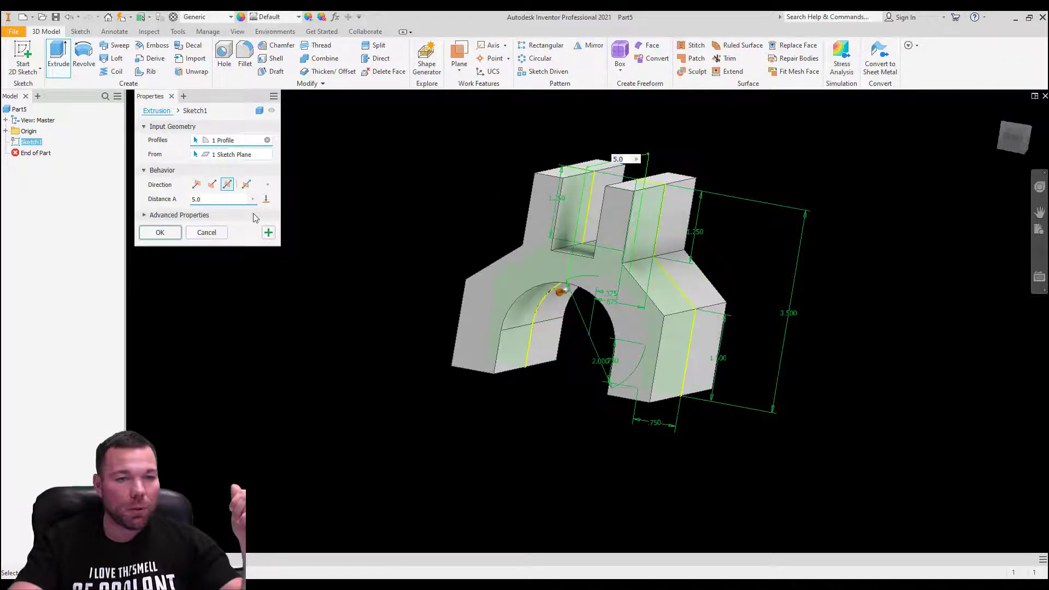
pyautogui.click(166, 233)
# Start a new sketch on the outer vertical face of the right leg, below the sloped face.
pyautogui.keyDown('shift'); pyautogui.moveTo(744, 334); pyautogui.dragTo(768, 309, button='middle'); pyautogui.keyUp('shift')
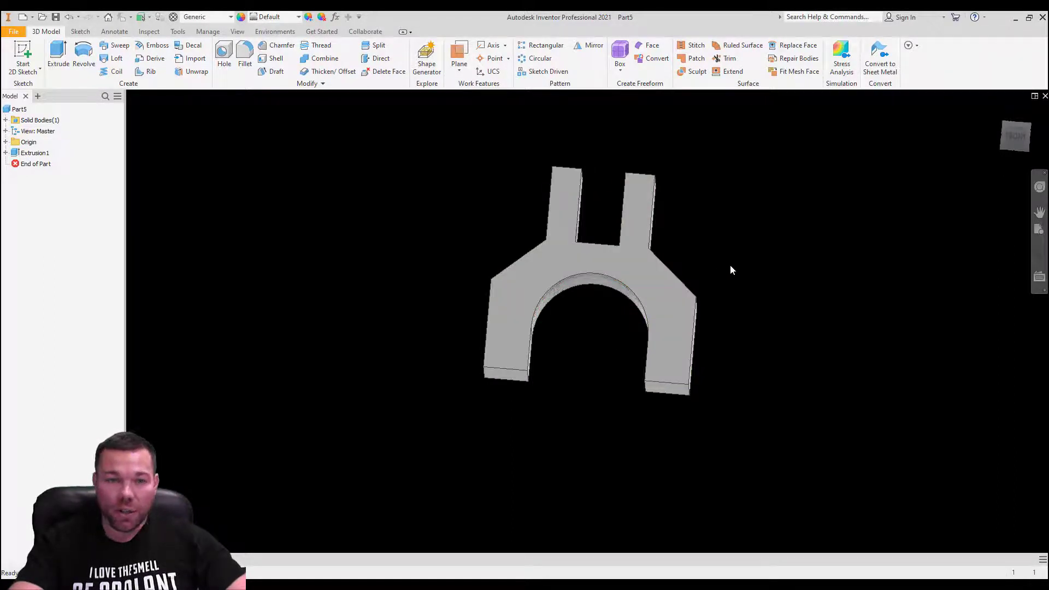
pyautogui.keyDown('shift'); pyautogui.moveTo(732, 271); pyautogui.dragTo(620, 261, button='middle'); pyautogui.keyUp('shift')
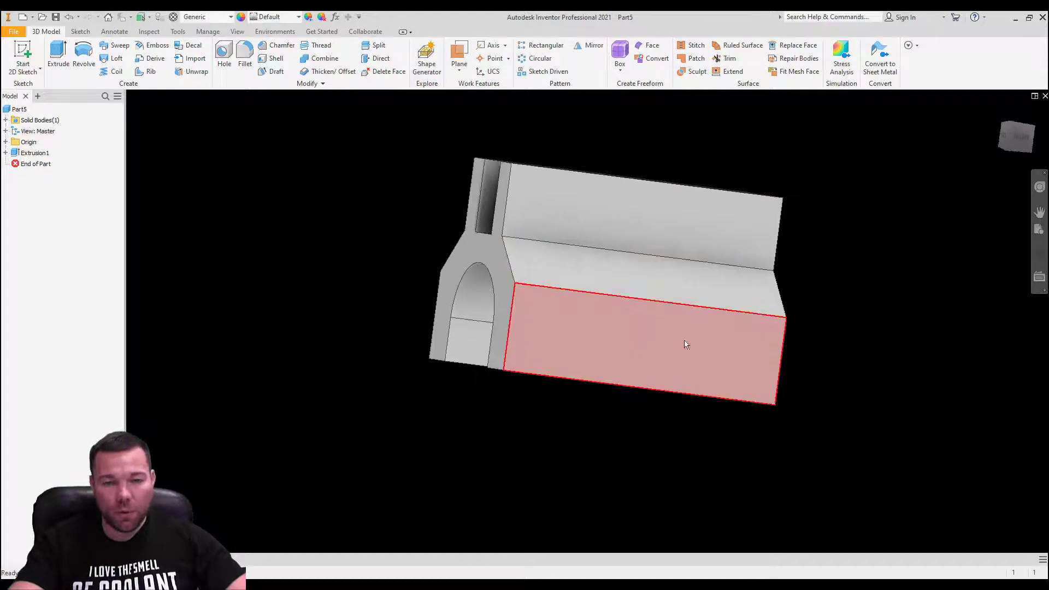
pyautogui.moveTo(686, 343); pyautogui.dragTo(623, 335, button='middle')
pyautogui.click(562, 330)
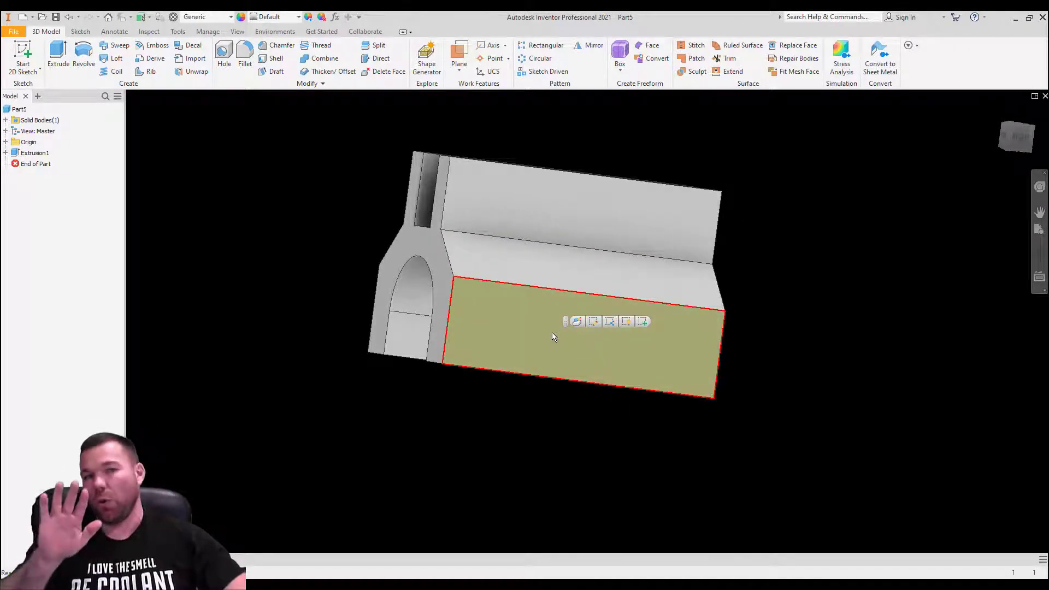
pyautogui.click(33, 60)
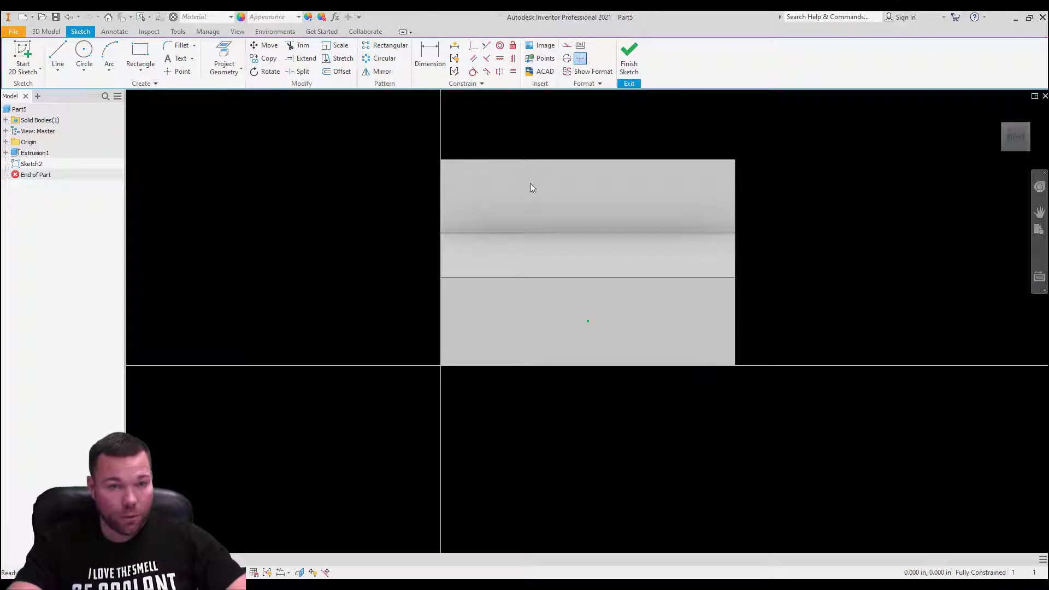
# Sketch a rectangle on the leg's outer face with its base on the bottom edge, set in from both ends.
pyautogui.click(126, 57)
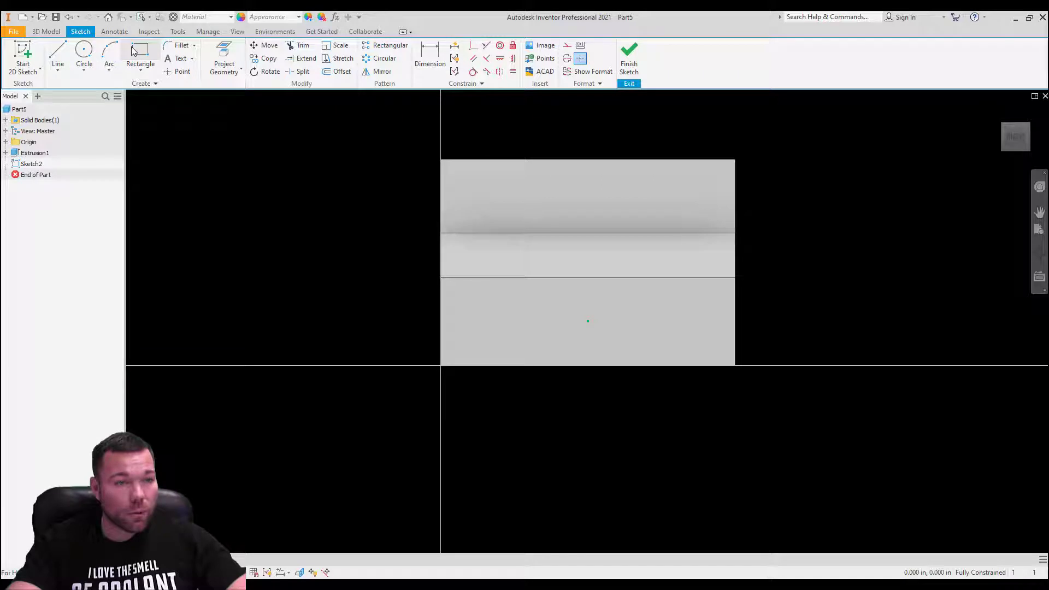
pyautogui.click(498, 365)
pyautogui.click(670, 292)
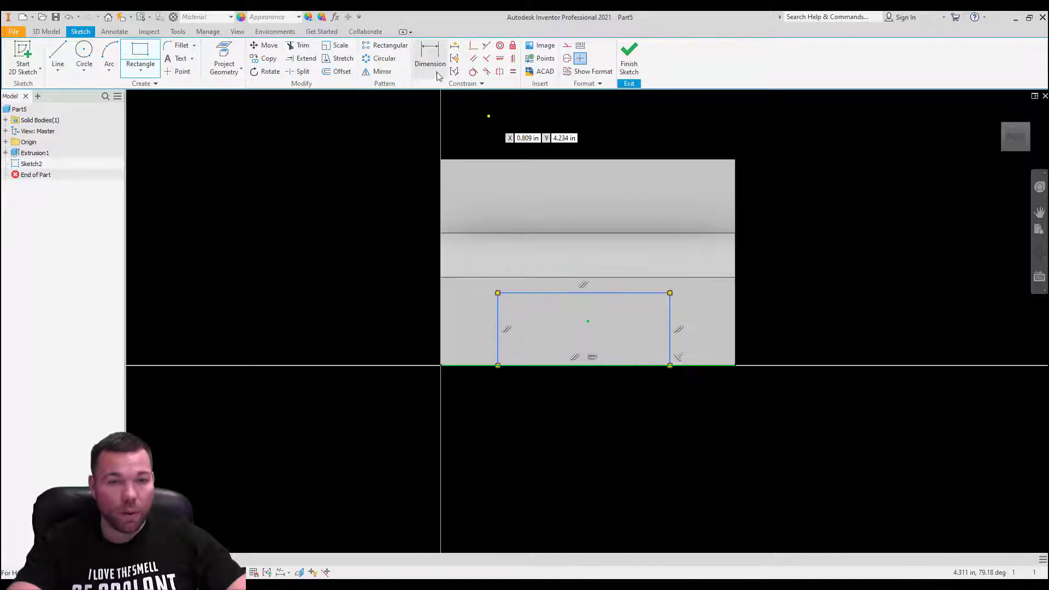
# Dimension the rectangle's left side 0.75 in from the adjacent vertical edge of the leg face.
pyautogui.click(434, 70)
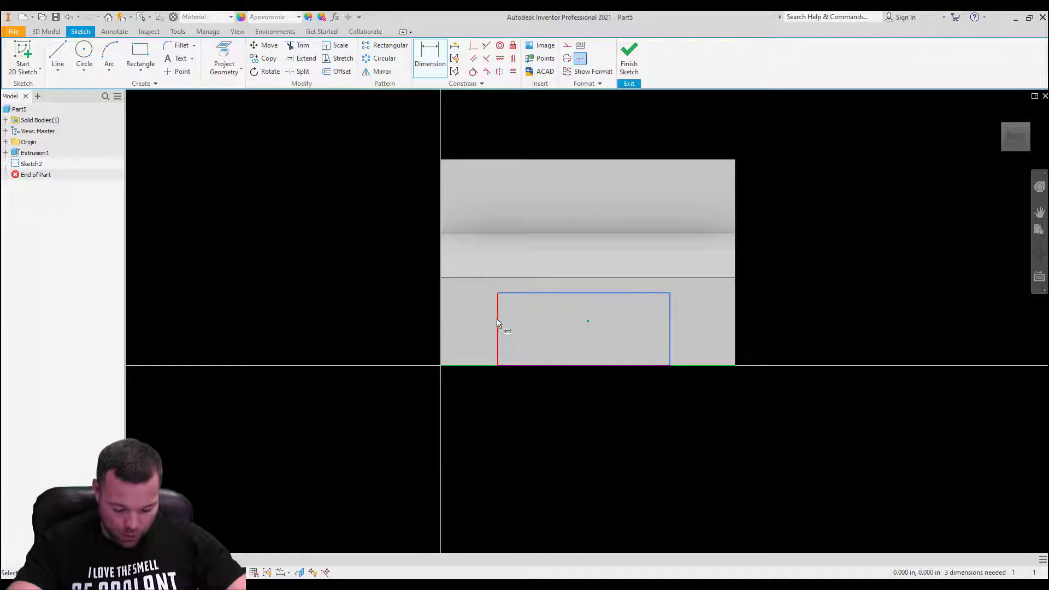
pyautogui.click(497, 352)
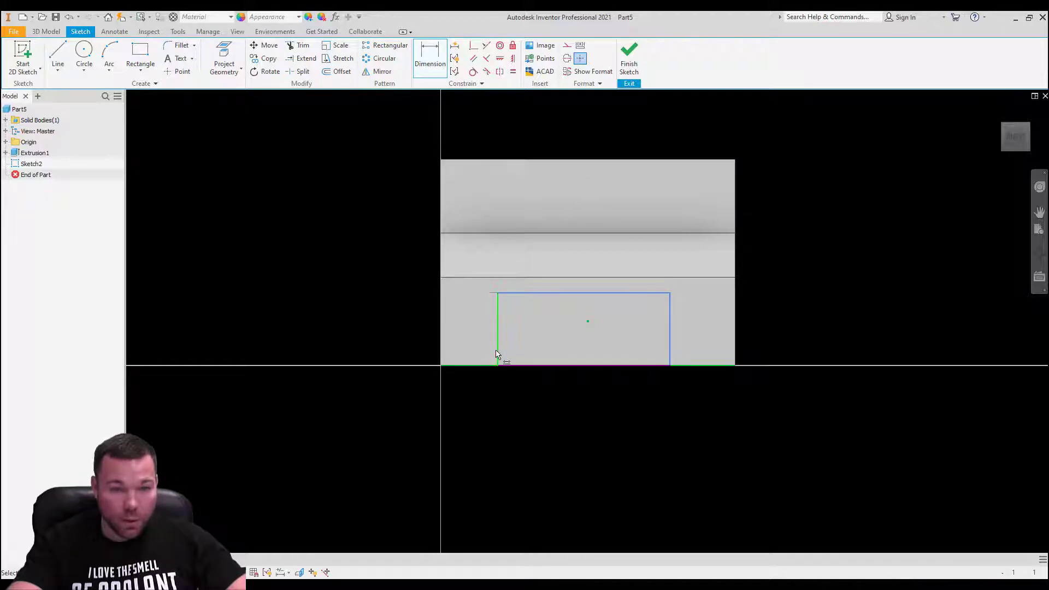
pyautogui.click(444, 345)
pyautogui.click(473, 391)
pyautogui.write('.75')
pyautogui.press('Return')
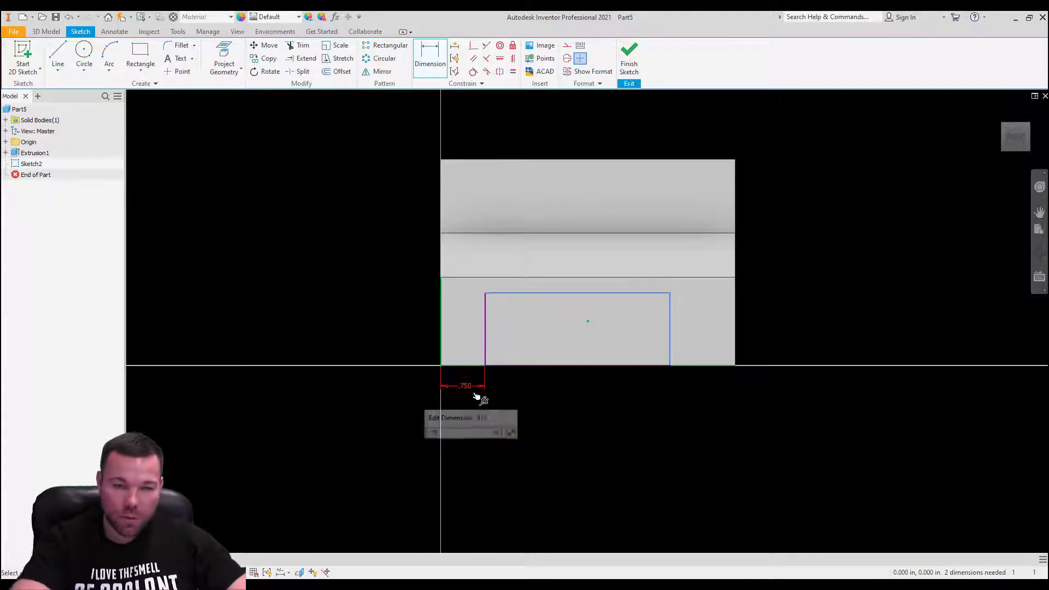
# Dimension the rectangle's right side 0.75 in from the opposite vertical edge of the leg face.
pyautogui.click(667, 341)
pyautogui.click(735, 349)
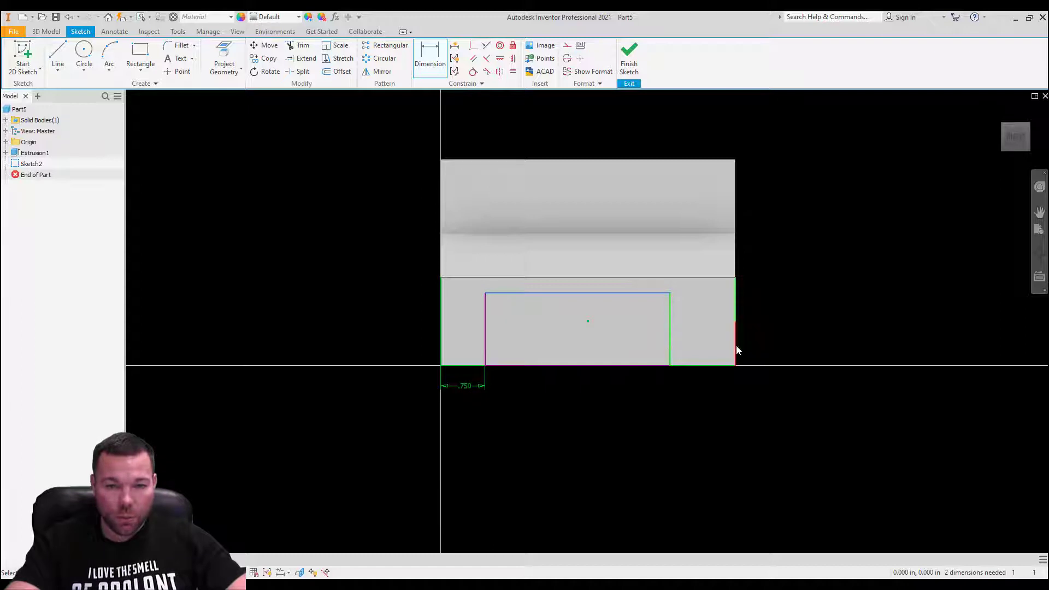
pyautogui.click(708, 403)
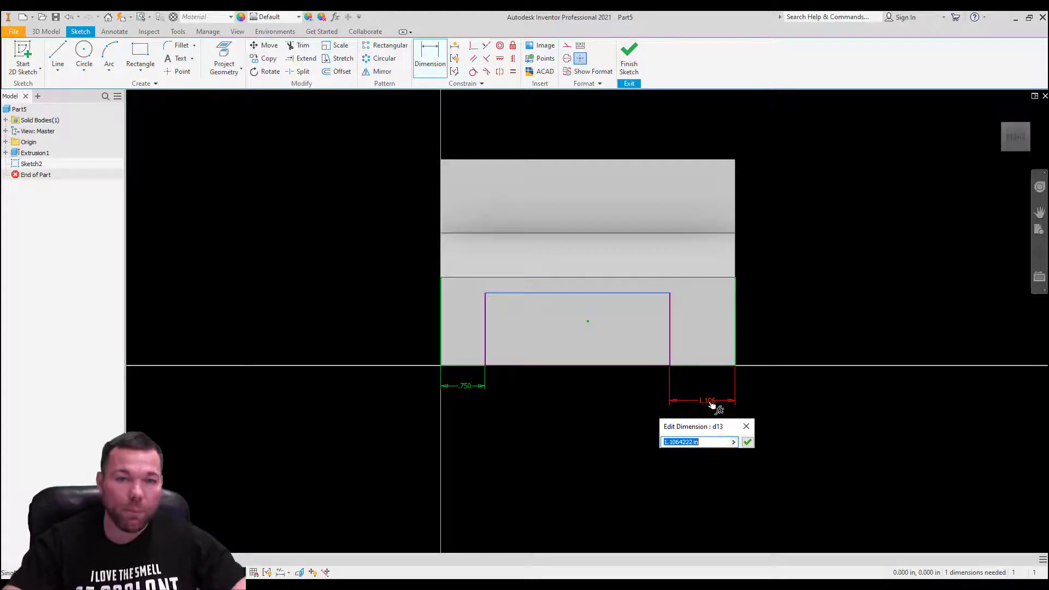
pyautogui.write('.75')
pyautogui.press('Return')
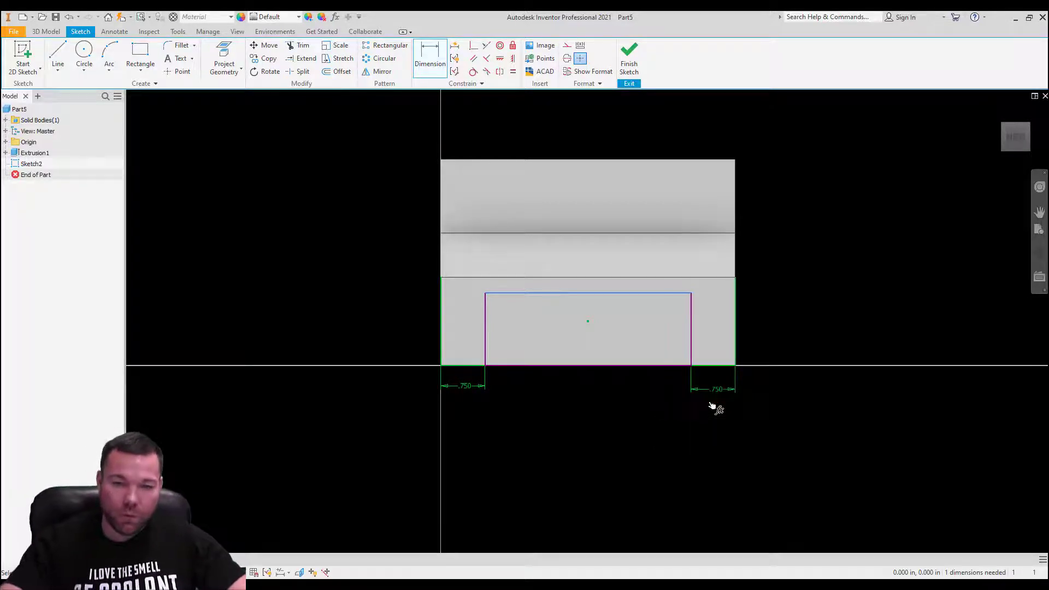
# Dimension the rectangle's height from the bottom edge to its top line as 2.25 in.
pyautogui.click(657, 294)
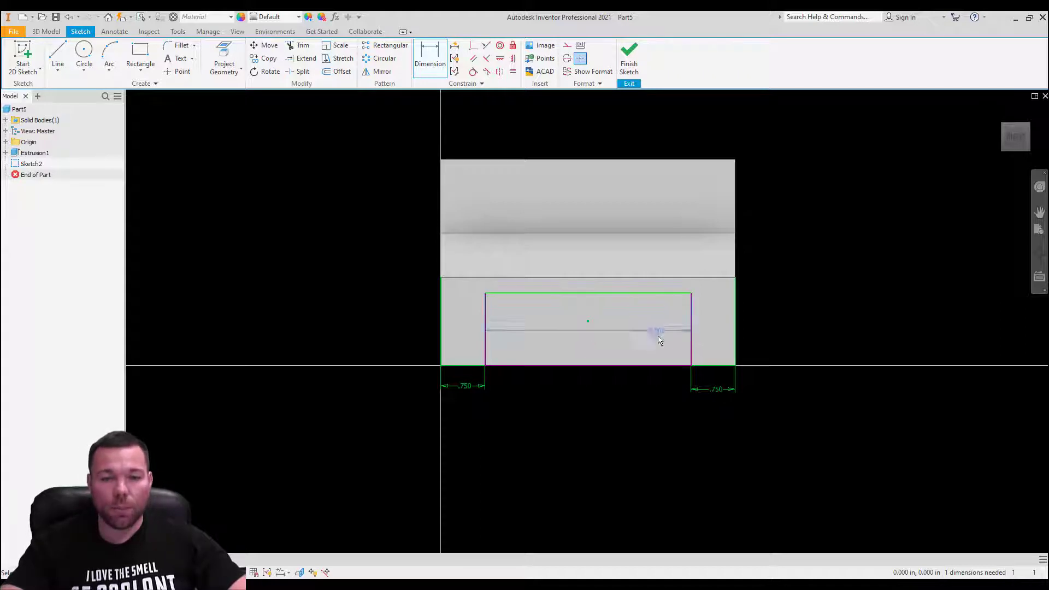
pyautogui.click(660, 365)
pyautogui.click(778, 338)
pyautogui.write('2.25')
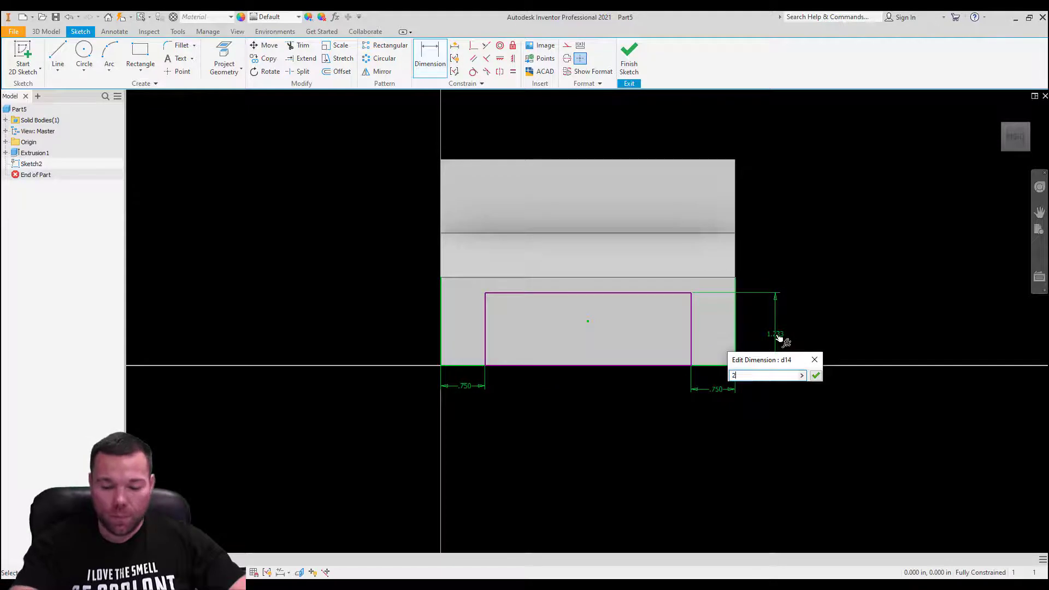
pyautogui.press('Return')
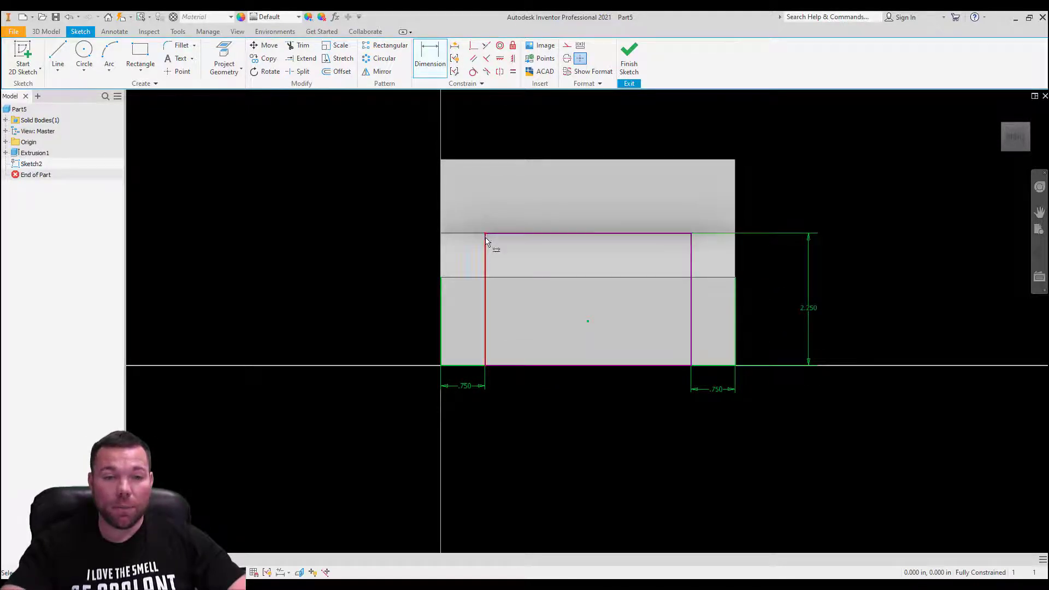
# Sketch a 0.5 in diameter circle over the upper prong, above the rectangle's upper-left corner.
pyautogui.scroll(5, 490, 241)
pyautogui.scroll(-4, 461, 251)
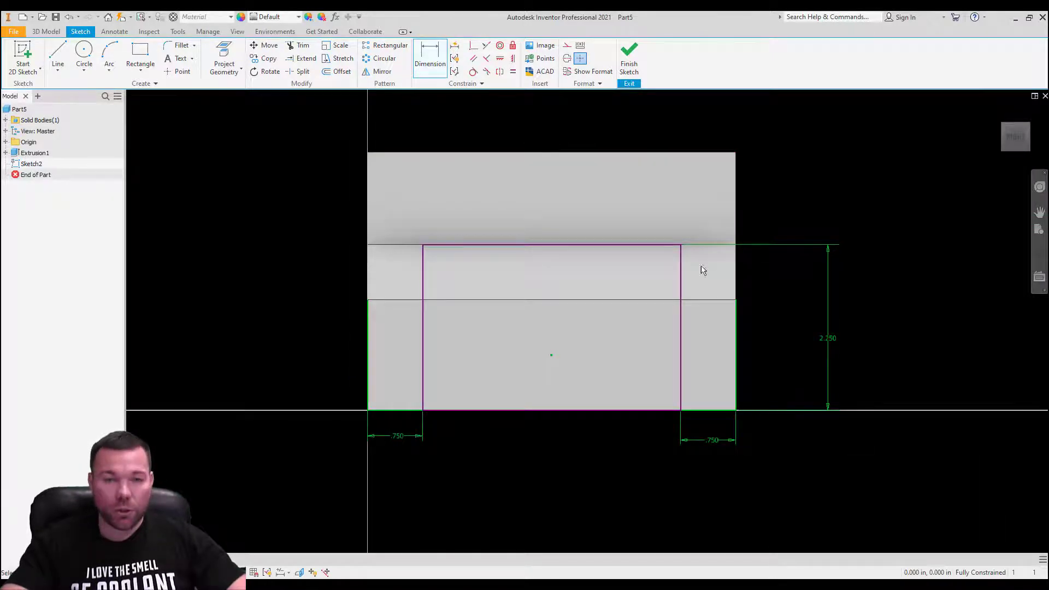
pyautogui.moveTo(783, 183)
pyautogui.keyDown('shift'); pyautogui.mouseDown(button='middle')
pyautogui.moveTo(805, 192)
pyautogui.moveTo(776, 203)
pyautogui.mouseUp(button='middle'); pyautogui.keyUp('shift')
pyautogui.rightClick(787, 177)
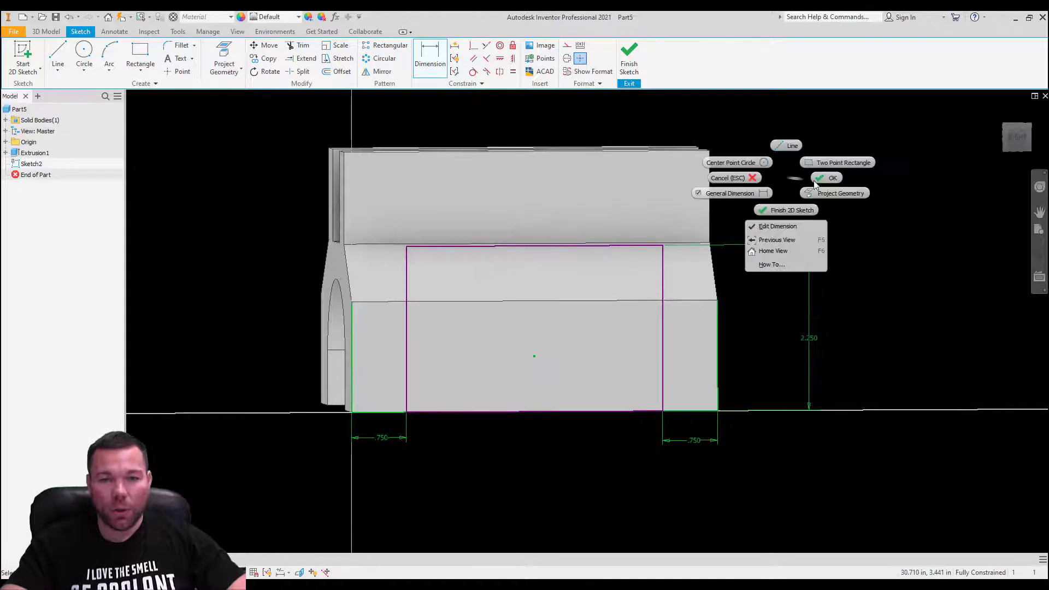
pyautogui.click(1028, 138)
pyautogui.scroll(-3, 505, 426)
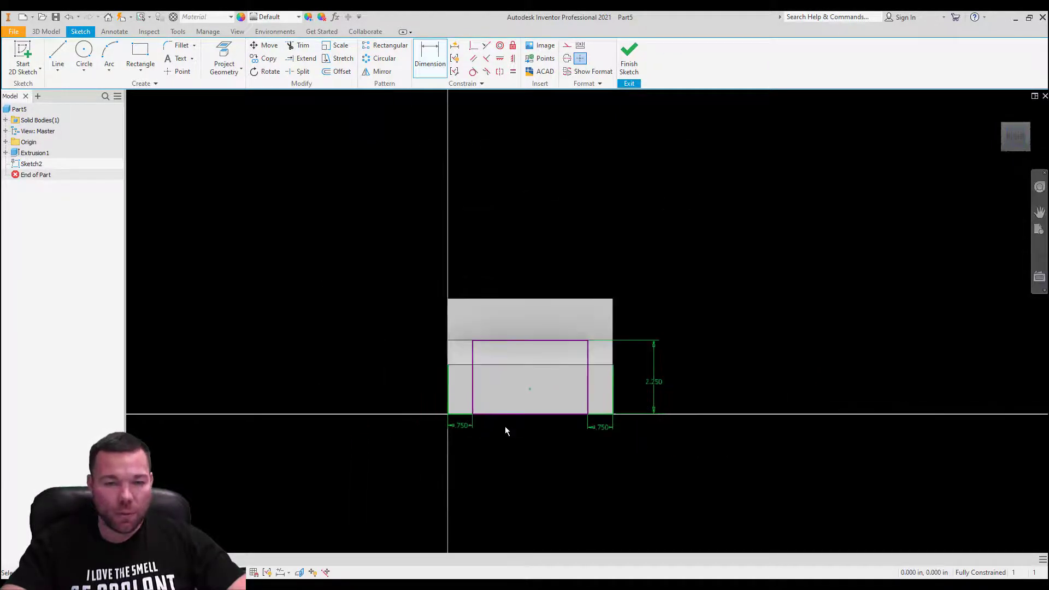
pyautogui.scroll(3, 487, 340)
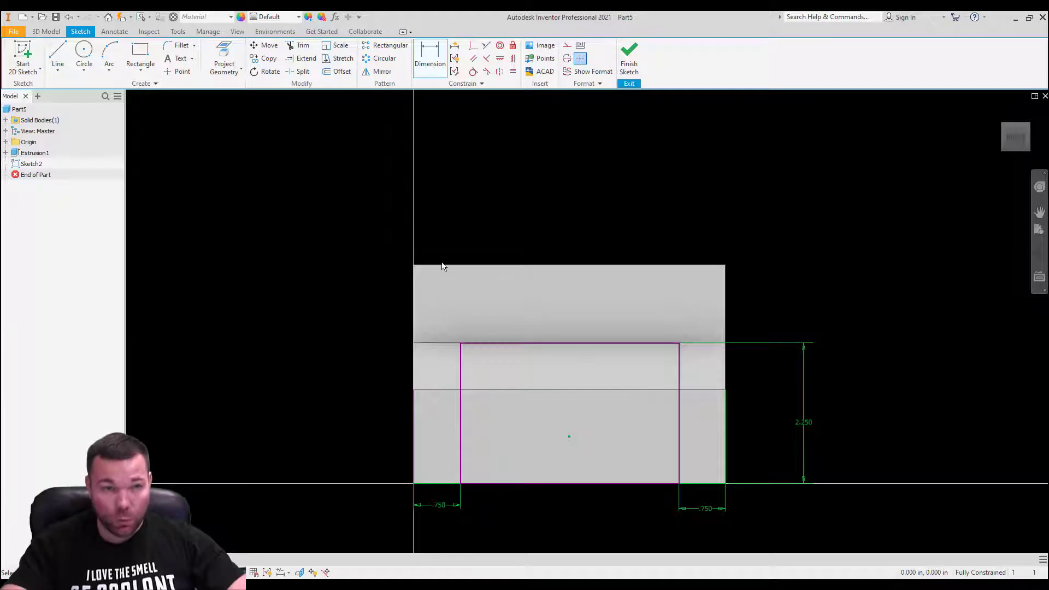
pyautogui.click(83, 52)
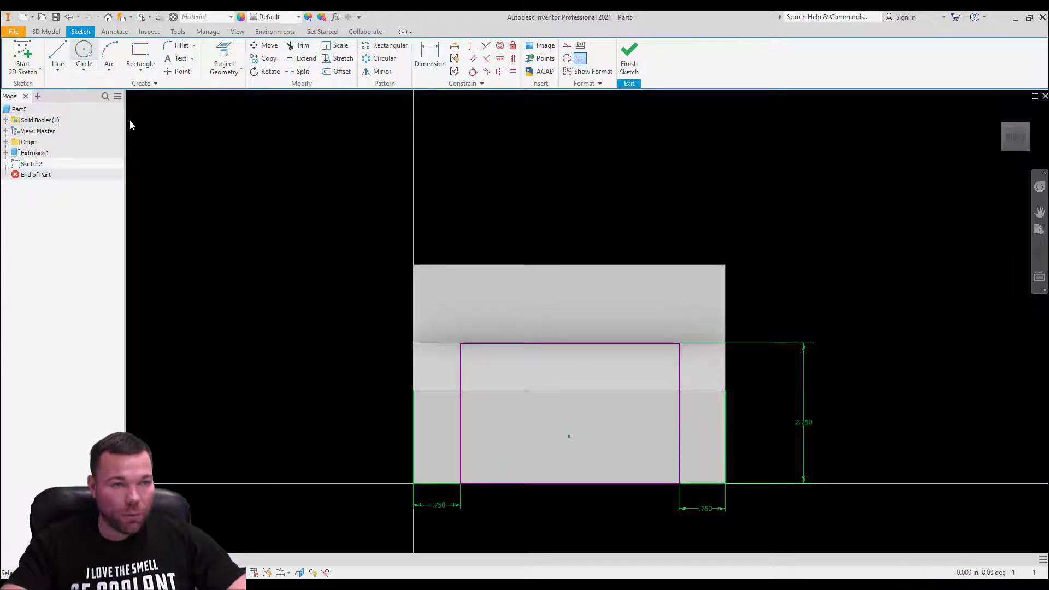
pyautogui.click(443, 296)
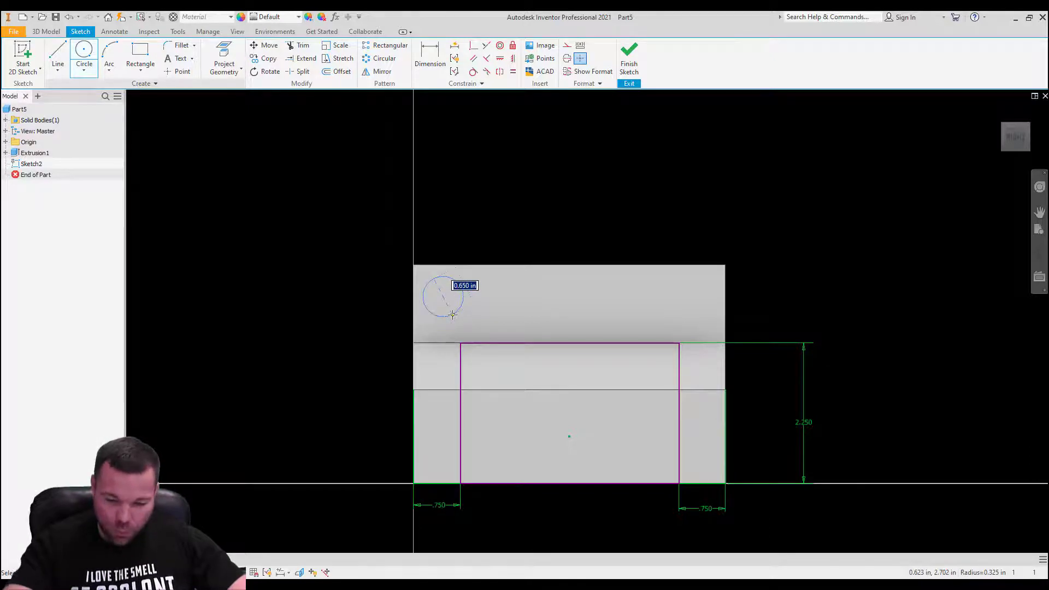
pyautogui.write('.5')
pyautogui.press('Return')
# Dimension the circle's centre 3.5 in above the part's bottom edge and finish the sketch.
pyautogui.press('d')
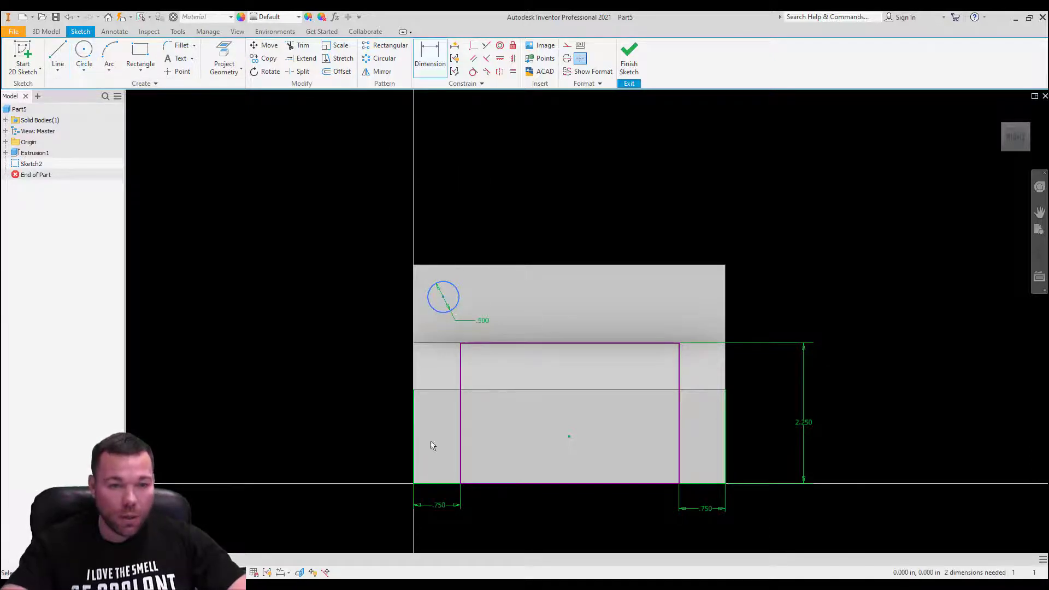
pyautogui.click(440, 312)
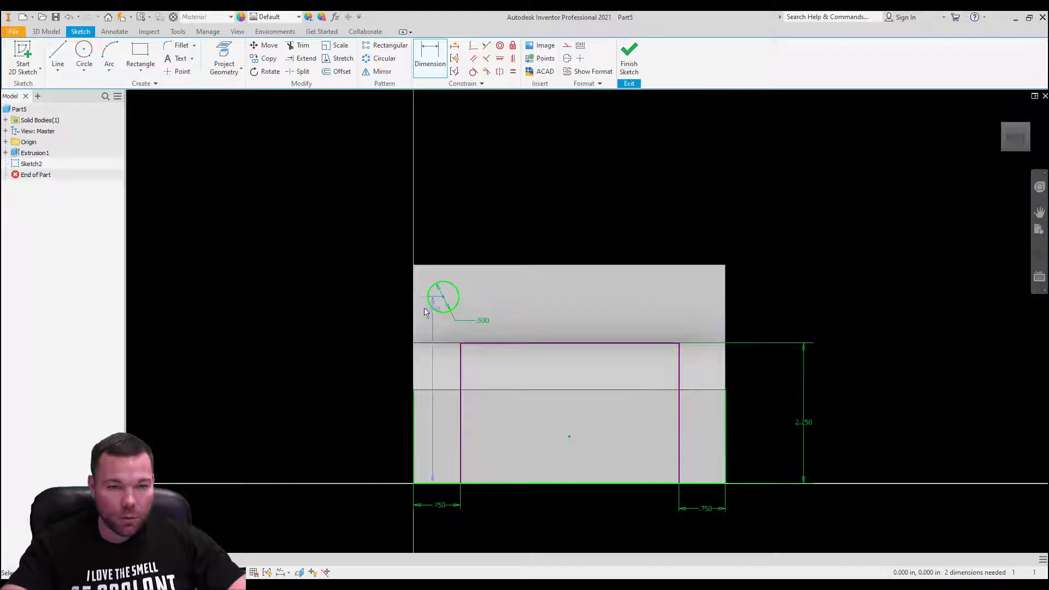
pyautogui.click(363, 348)
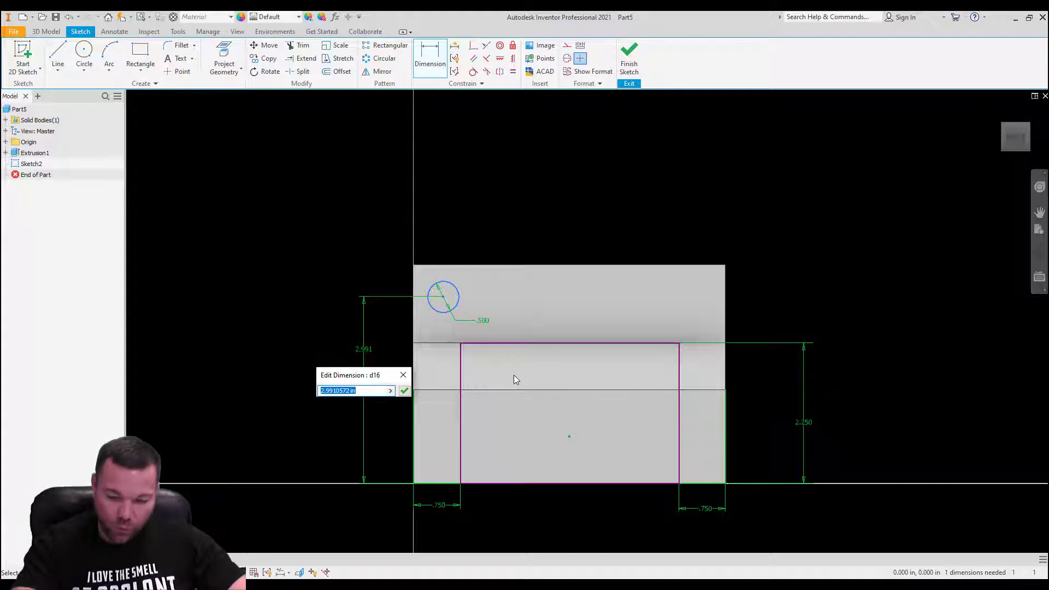
pyautogui.write('3.5')
pyautogui.press('Return')
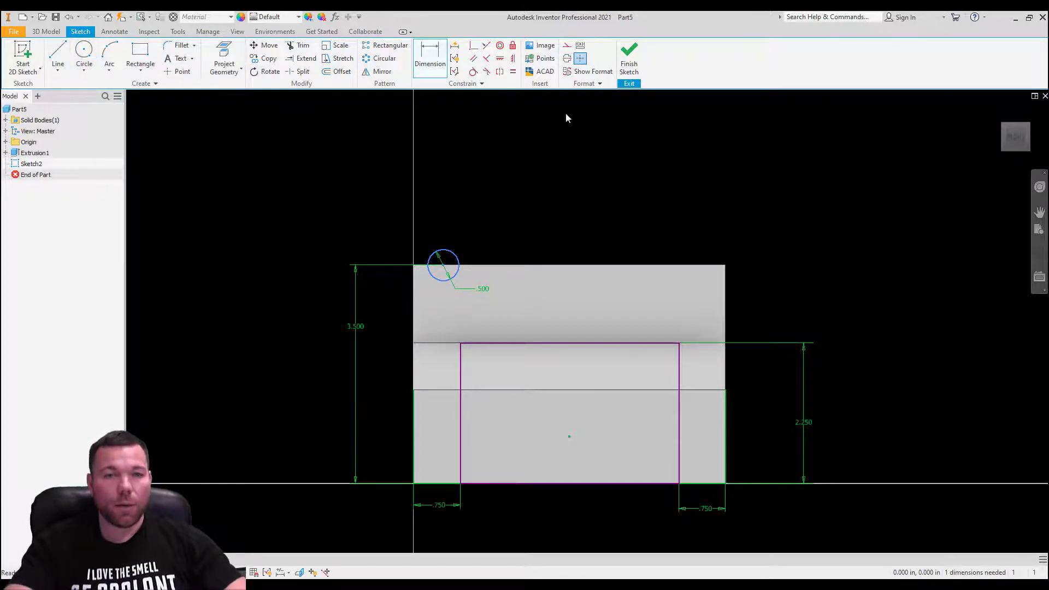
pyautogui.press('Escape')
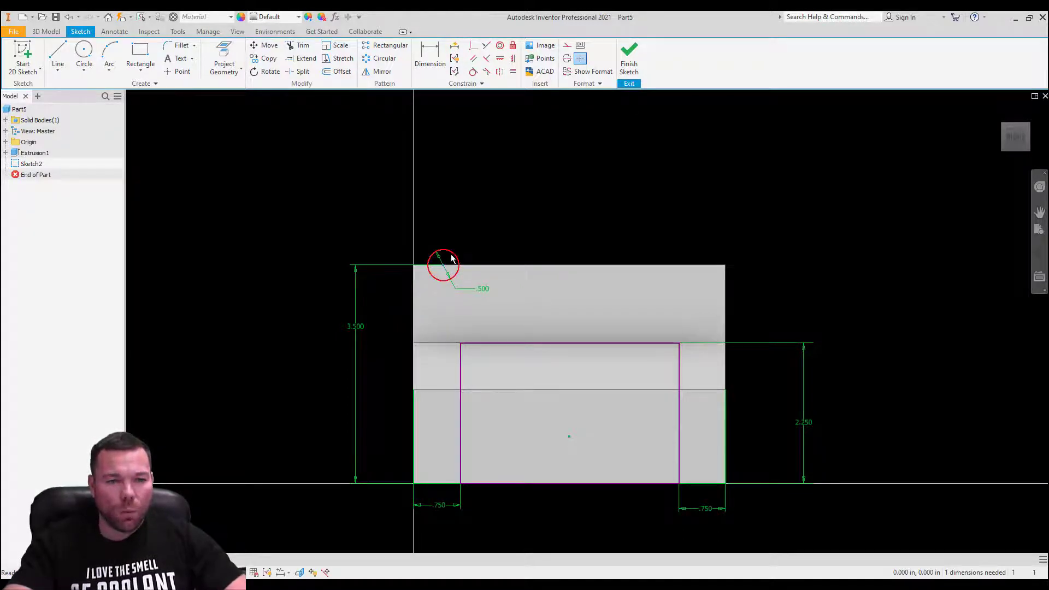
pyautogui.click(630, 62)
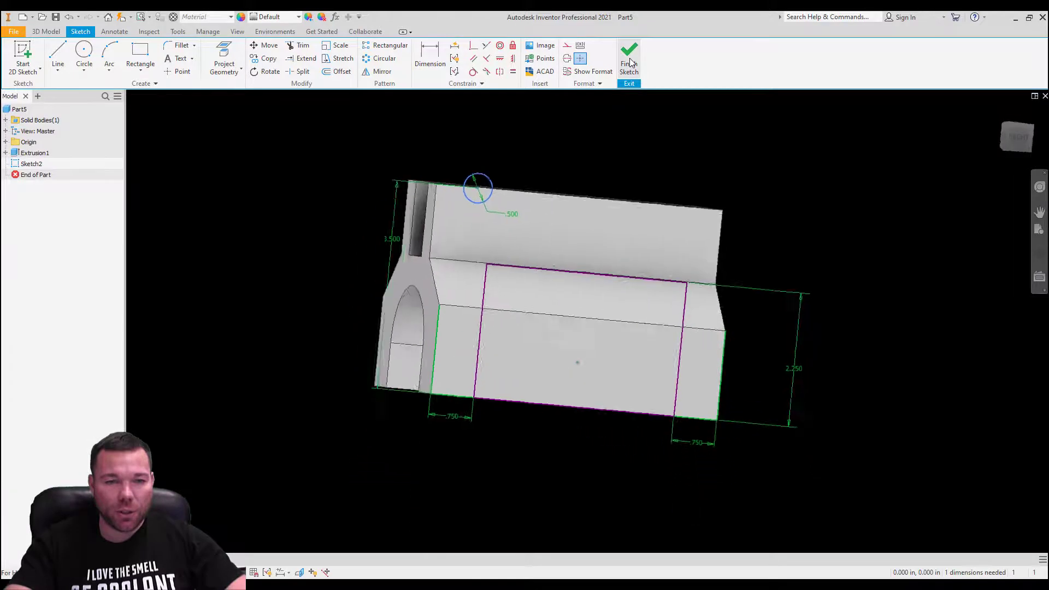
# Reopen the base extrusion's profile sketch and set the profile's overall height to 4.0 in.
pyautogui.click(6, 153)
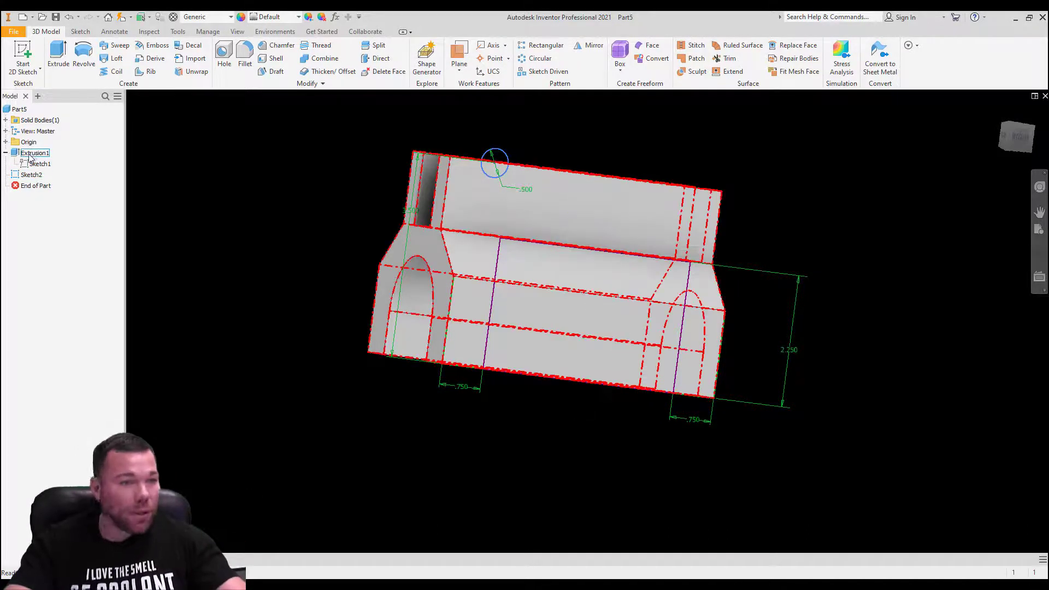
pyautogui.click(30, 155)
pyautogui.doubleClick(40, 164)
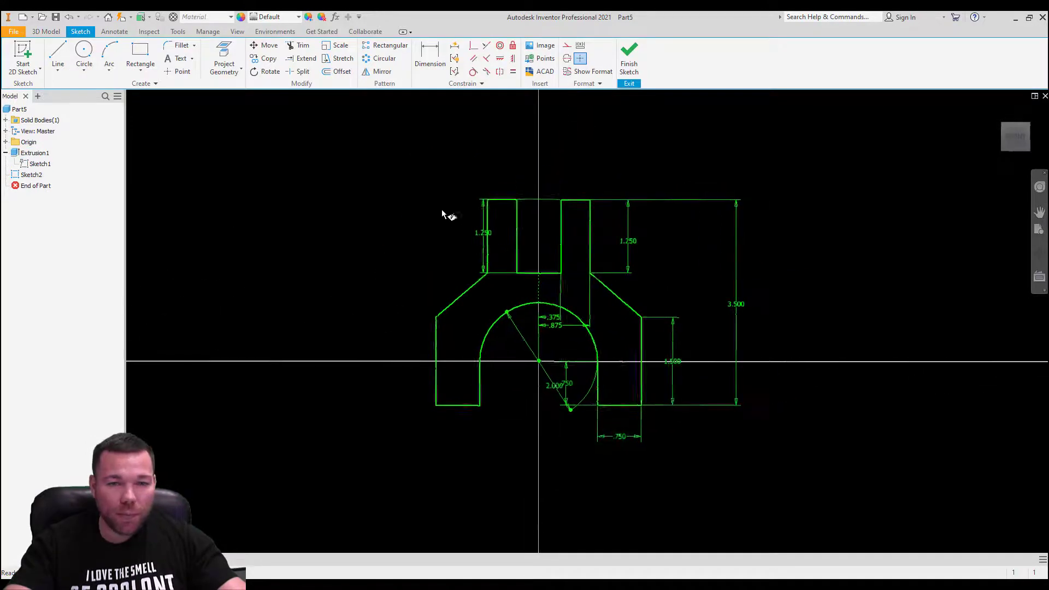
pyautogui.scroll(3, 492, 224)
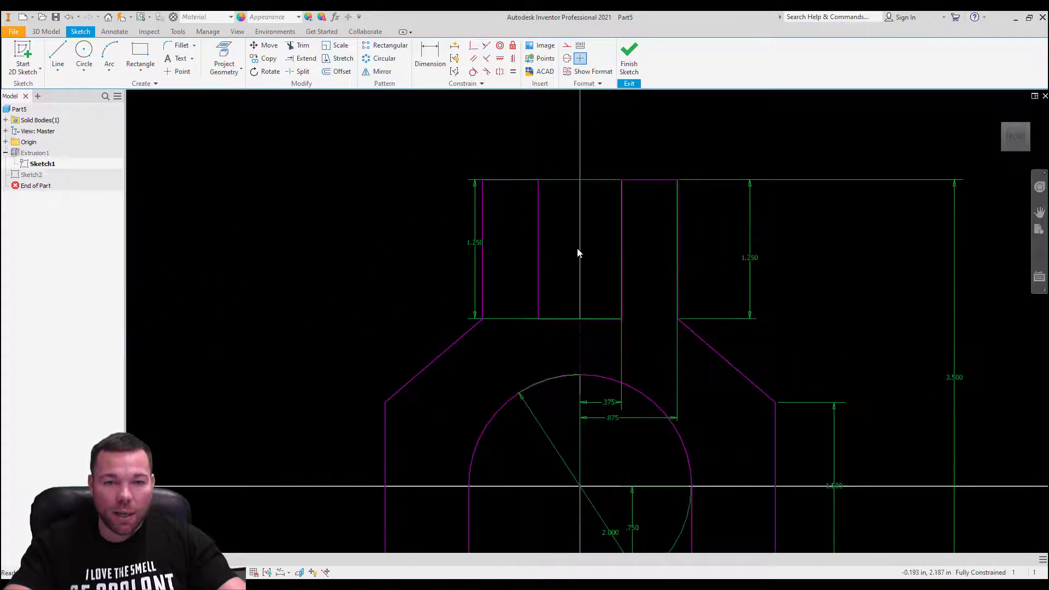
pyautogui.scroll(-4, 701, 289)
pyautogui.scroll(2, 728, 300)
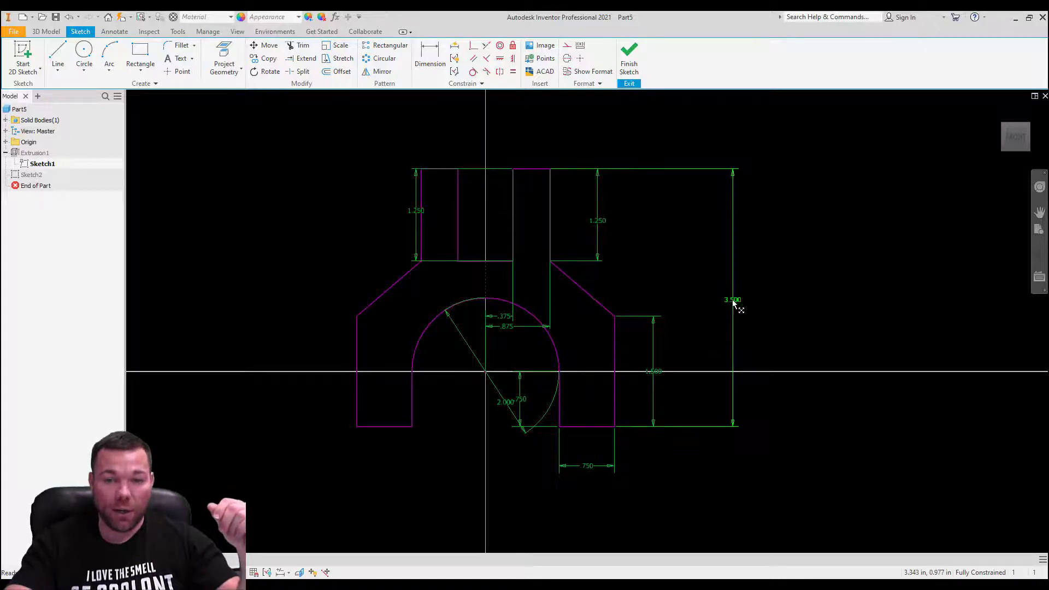
pyautogui.doubleClick(733, 302)
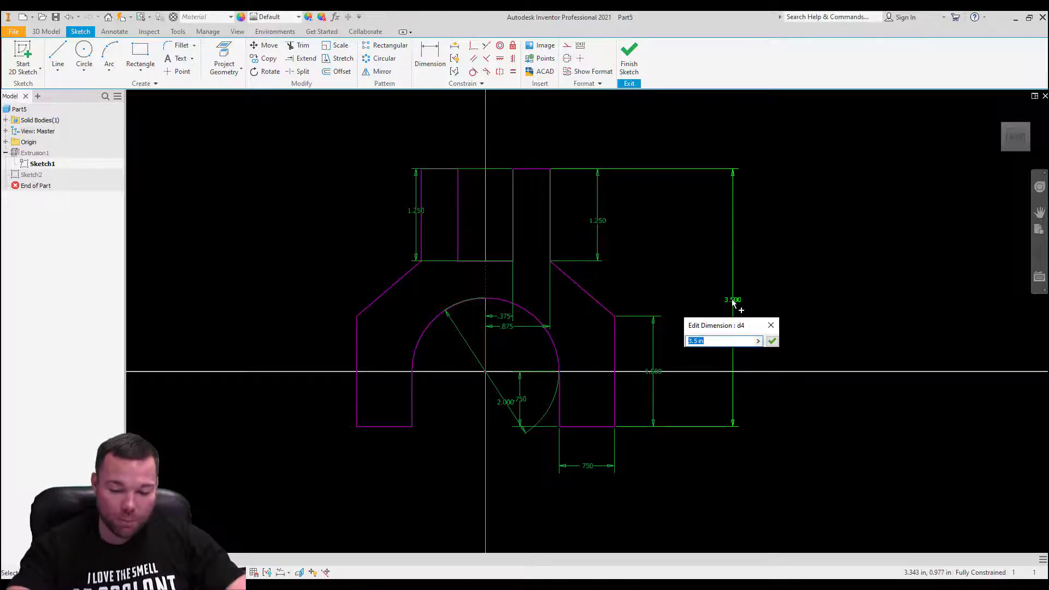
pyautogui.write('.')
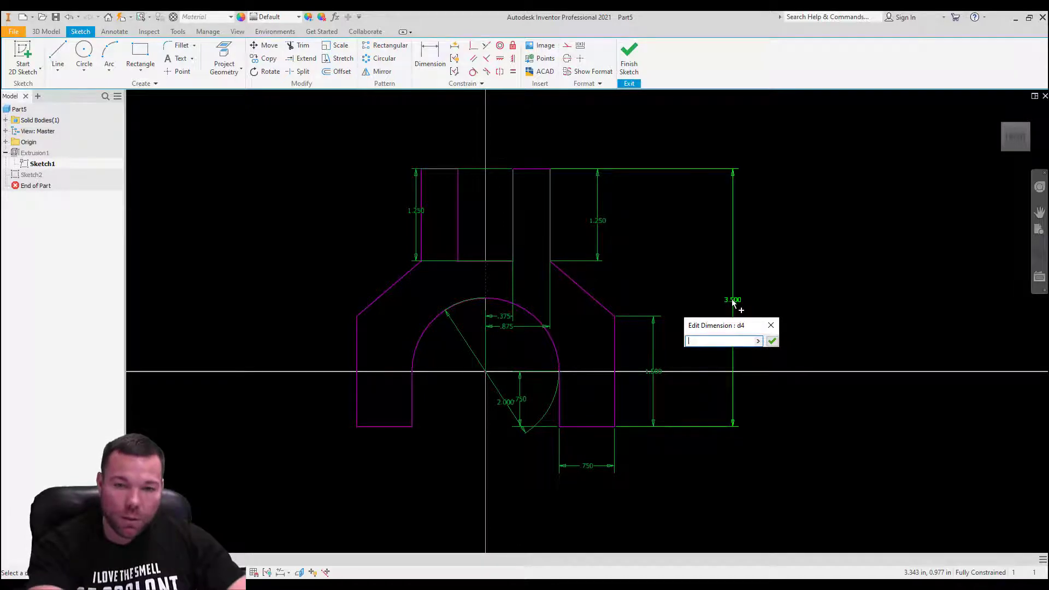
pyautogui.write('0')
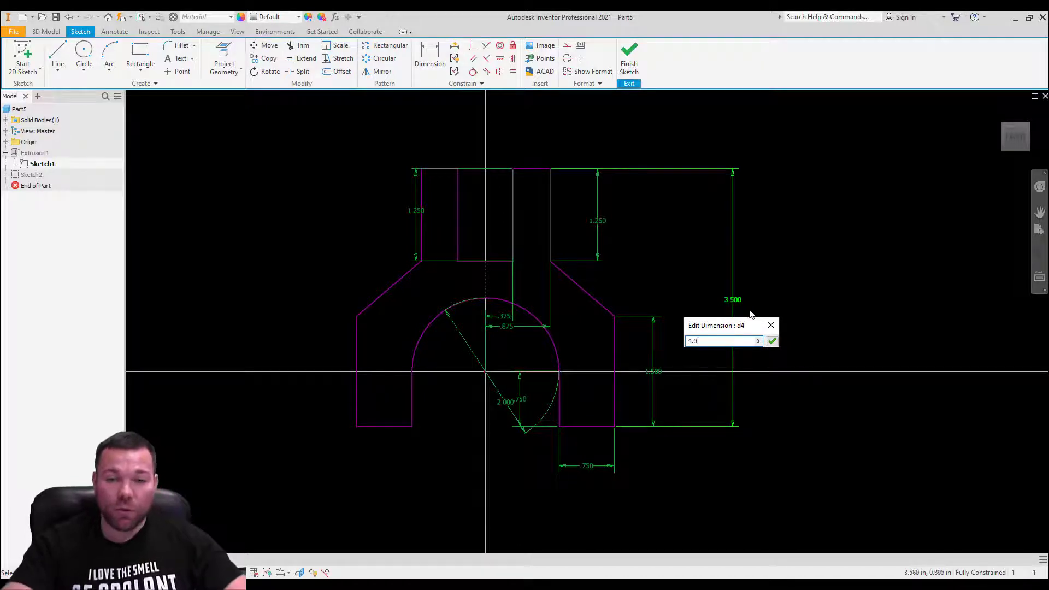
pyautogui.click(772, 341)
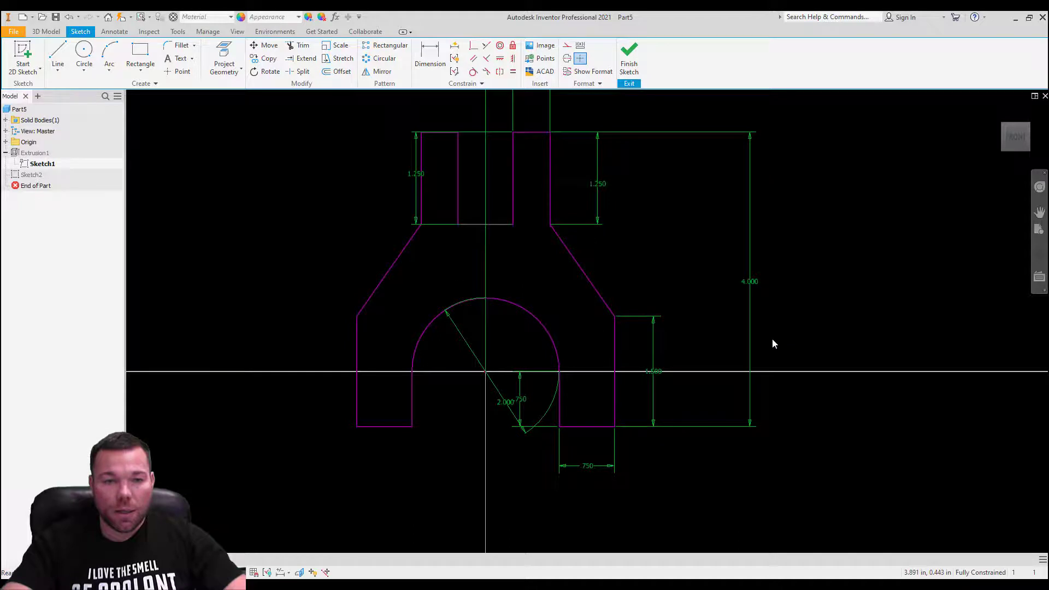
# Set the prong's outer height and the depth of the slot between the prongs to 1.75 in, and finish the sketch.
pyautogui.doubleClick(600, 185)
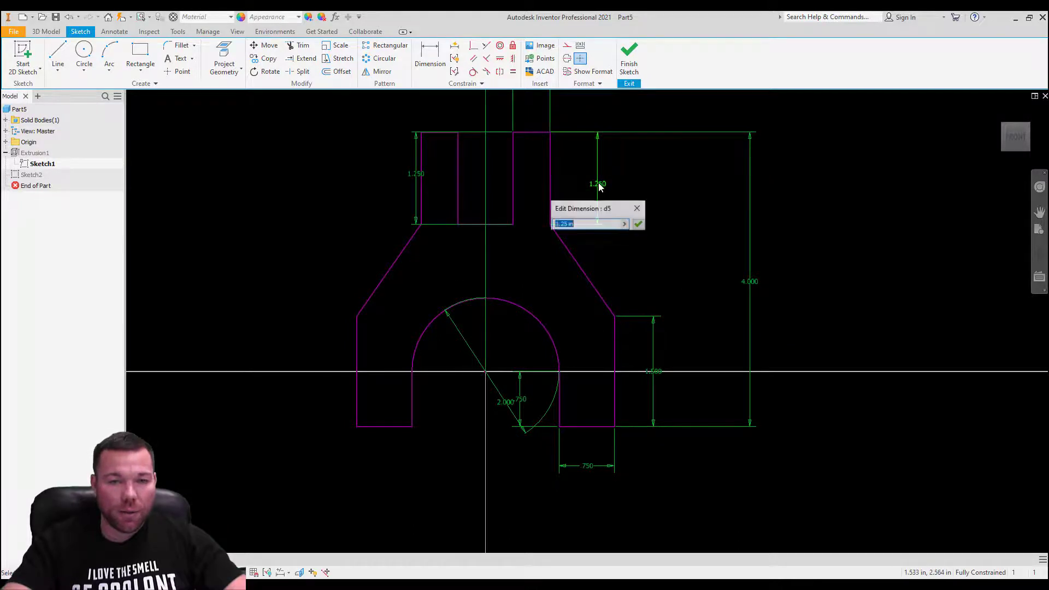
pyautogui.write('1.75')
pyautogui.press('Return')
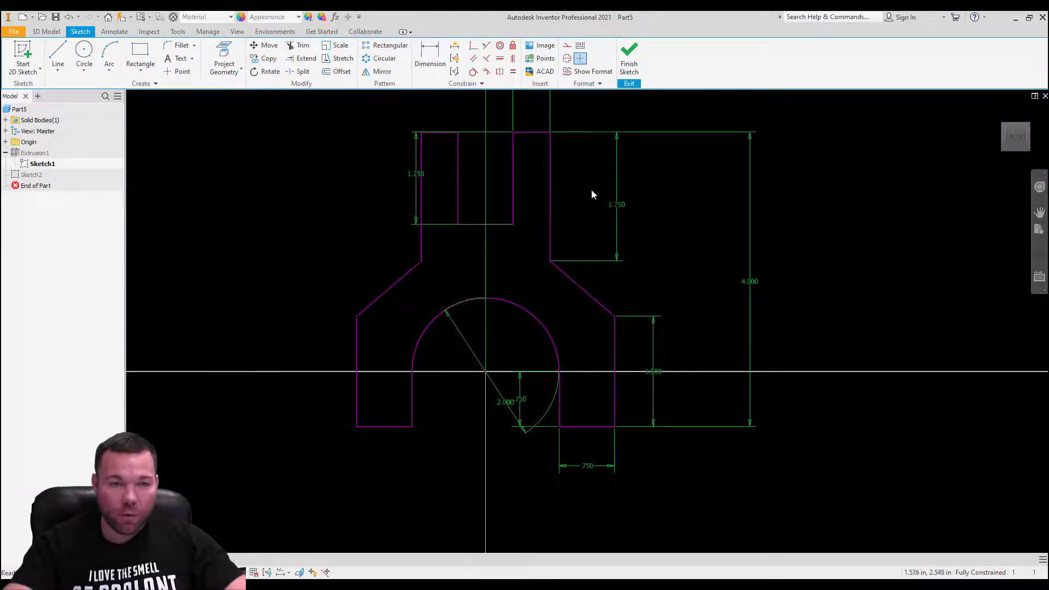
pyautogui.doubleClick(416, 175)
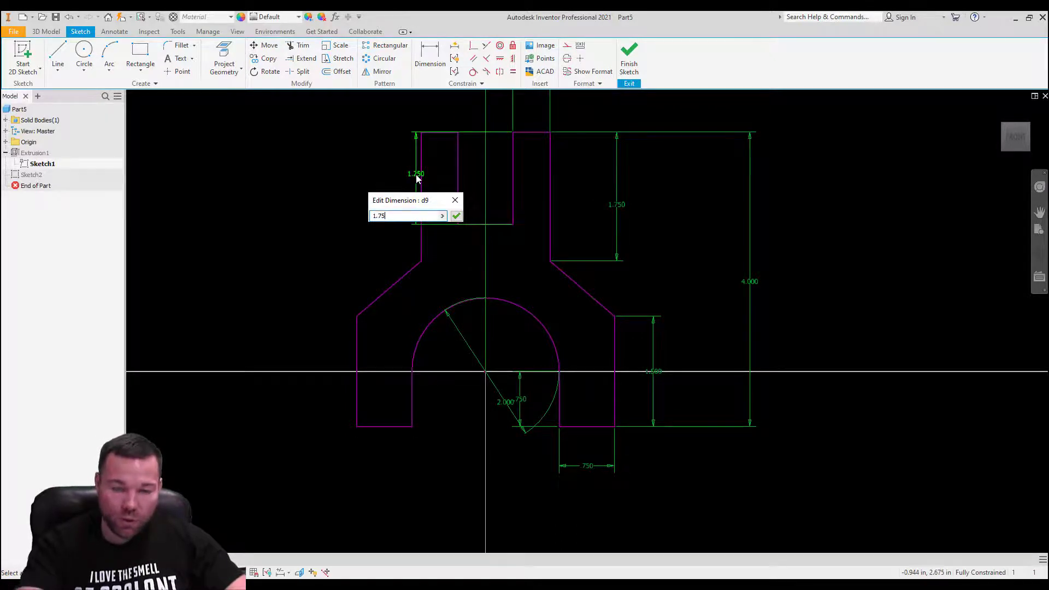
pyautogui.press('Return')
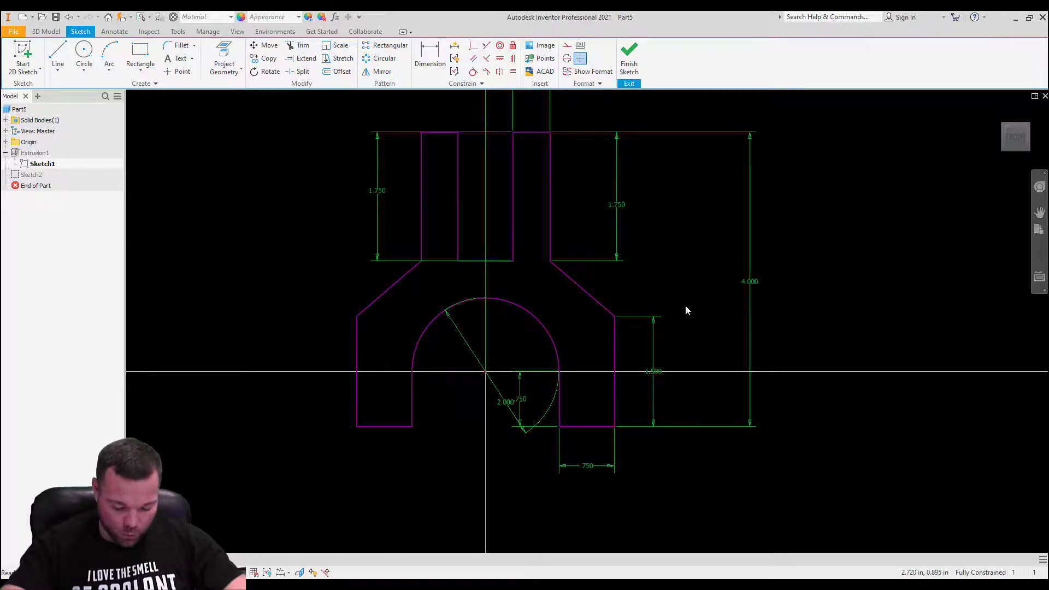
pyautogui.click(628, 64)
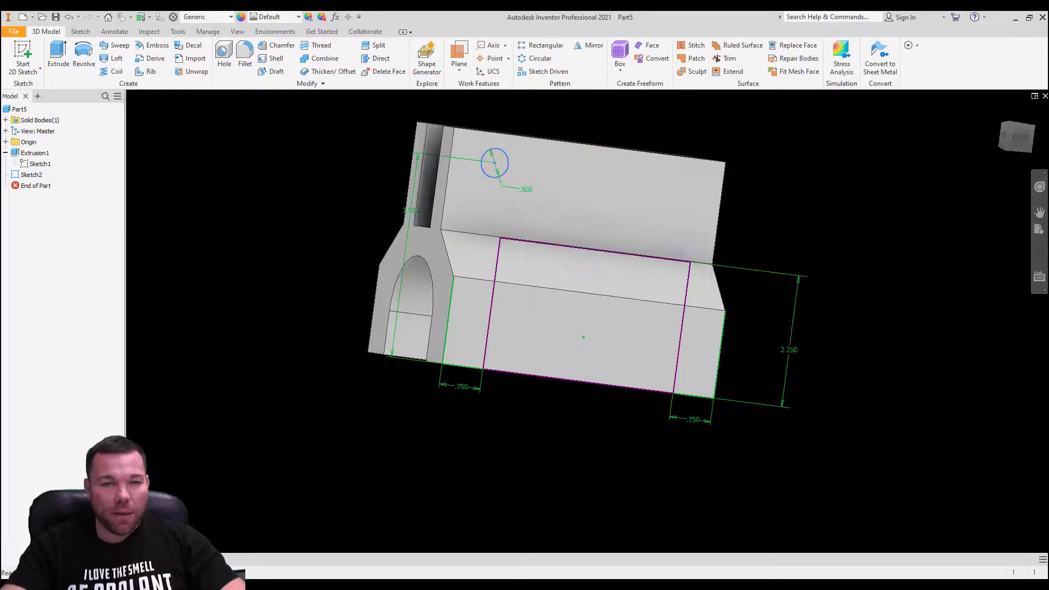
pyautogui.moveTo(575, 262); pyautogui.dragTo(560, 263, button='middle')
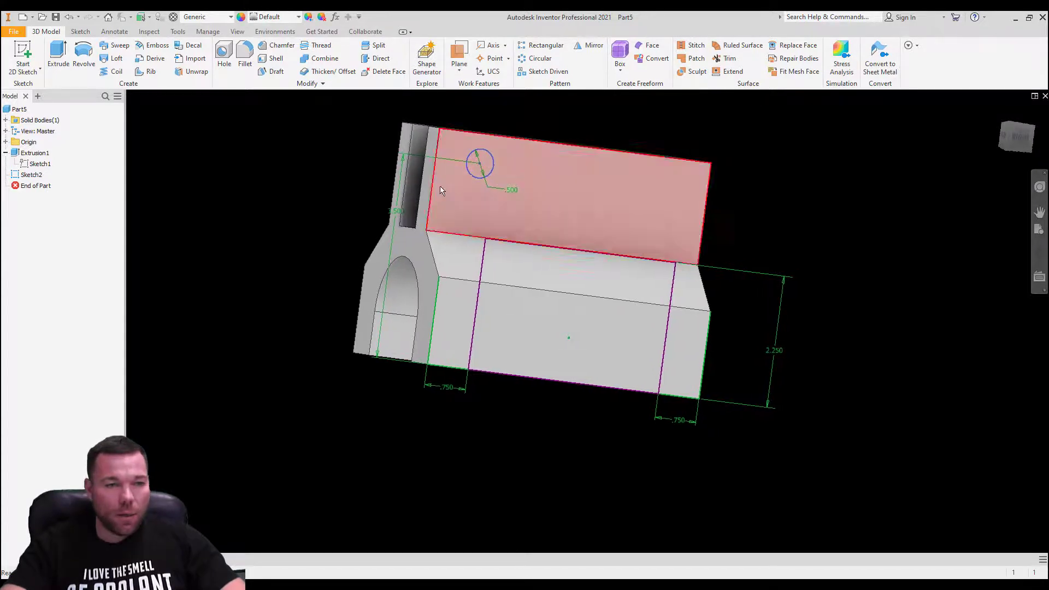
# Reopen the side sketch and dimension the 0.5 in circle's centre 0.5 in from the part's left edge.
pyautogui.doubleClick(16, 176)
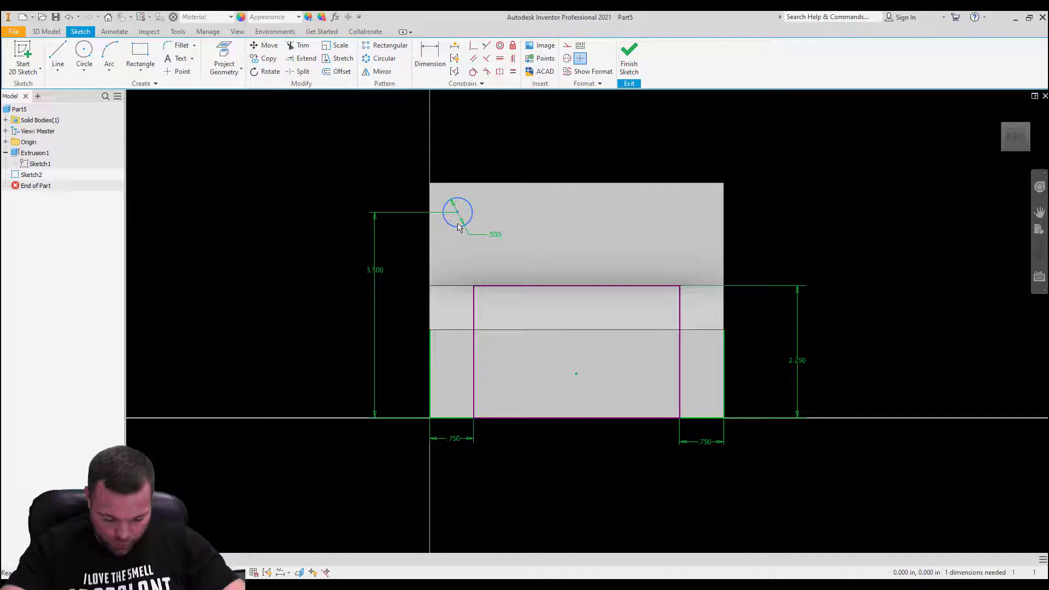
pyautogui.press('d')
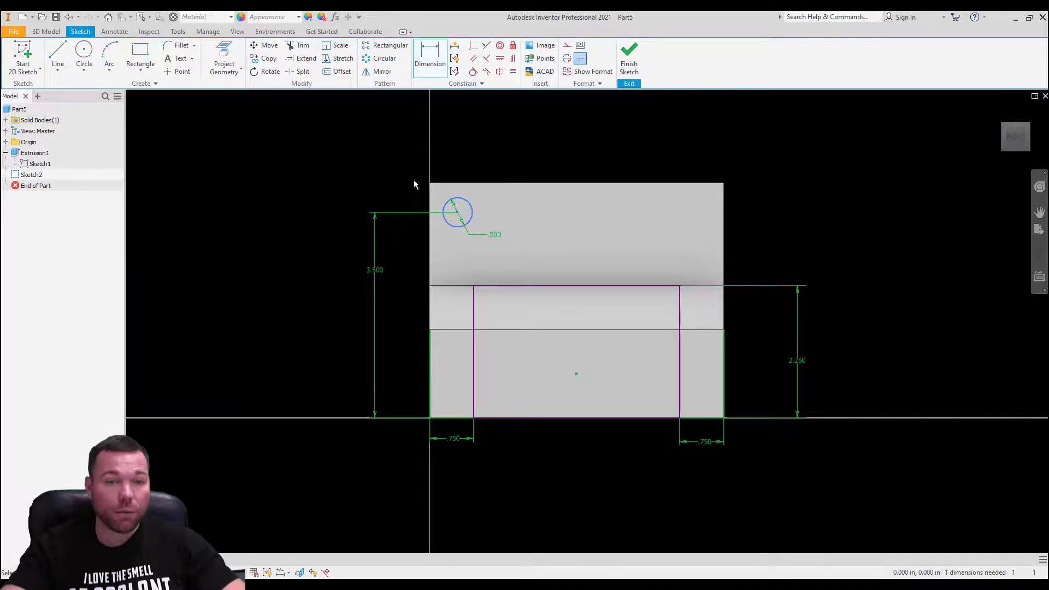
pyautogui.click(443, 225)
pyautogui.click(433, 224)
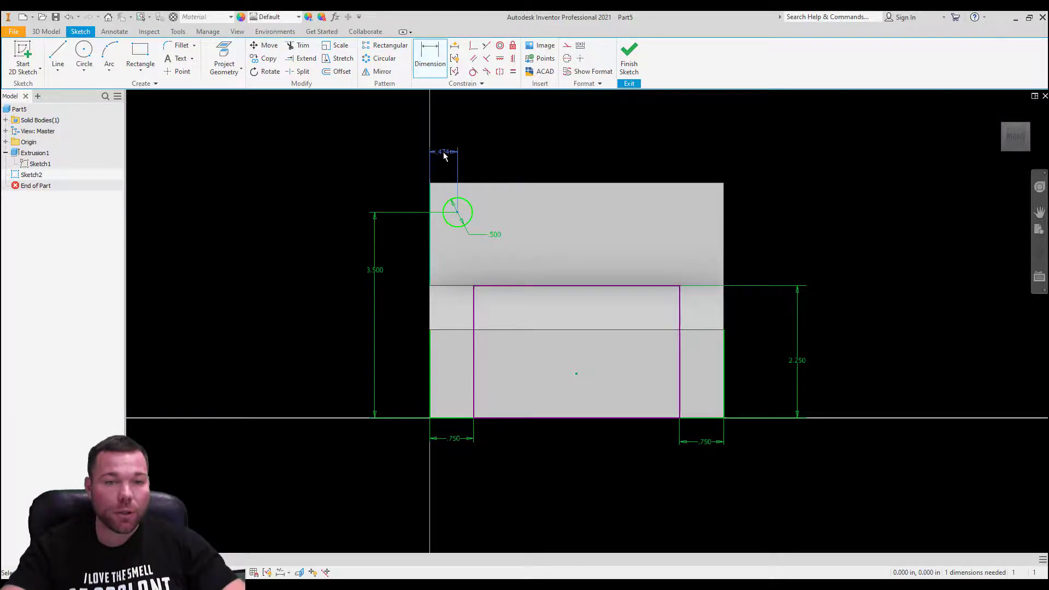
pyautogui.click(443, 156)
pyautogui.write('.5')
pyautogui.press('Return')
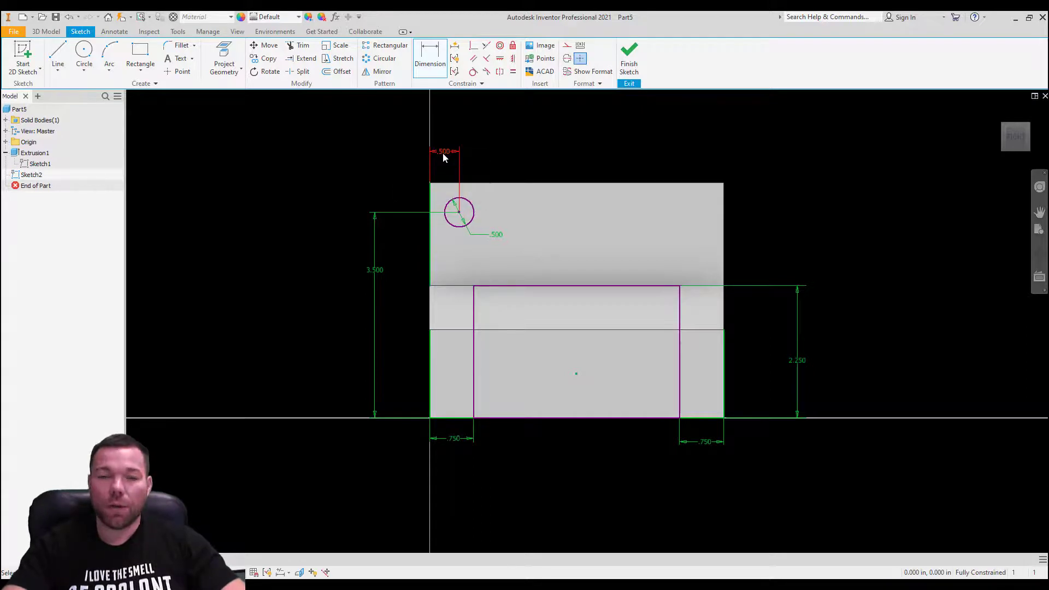
# Draw a 1.0 in circle concentric with the 0.5 in circle, reaching the part's upper edge.
pyautogui.click(84, 52)
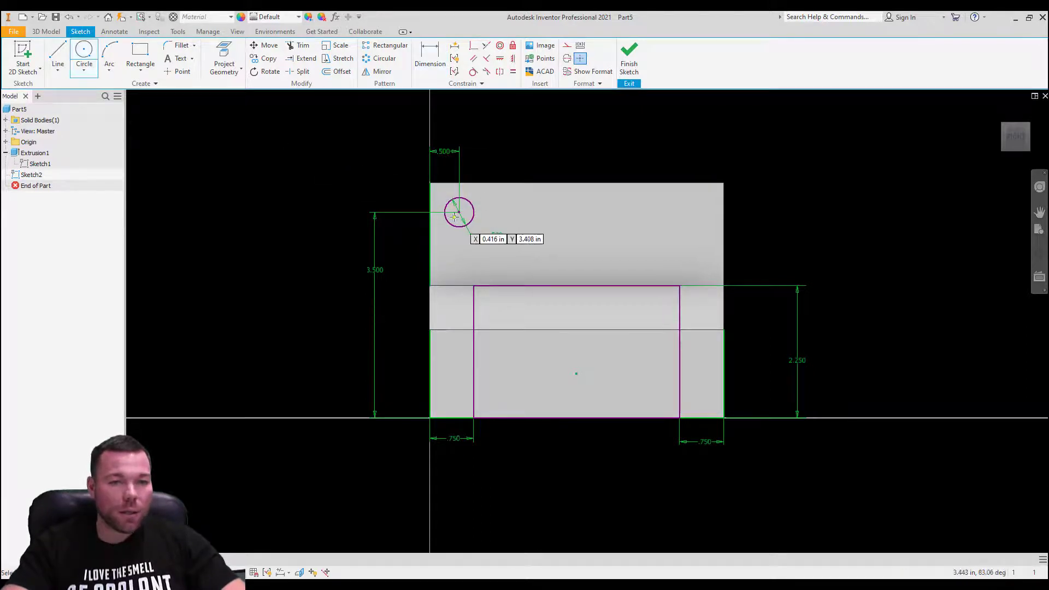
pyautogui.click(459, 212)
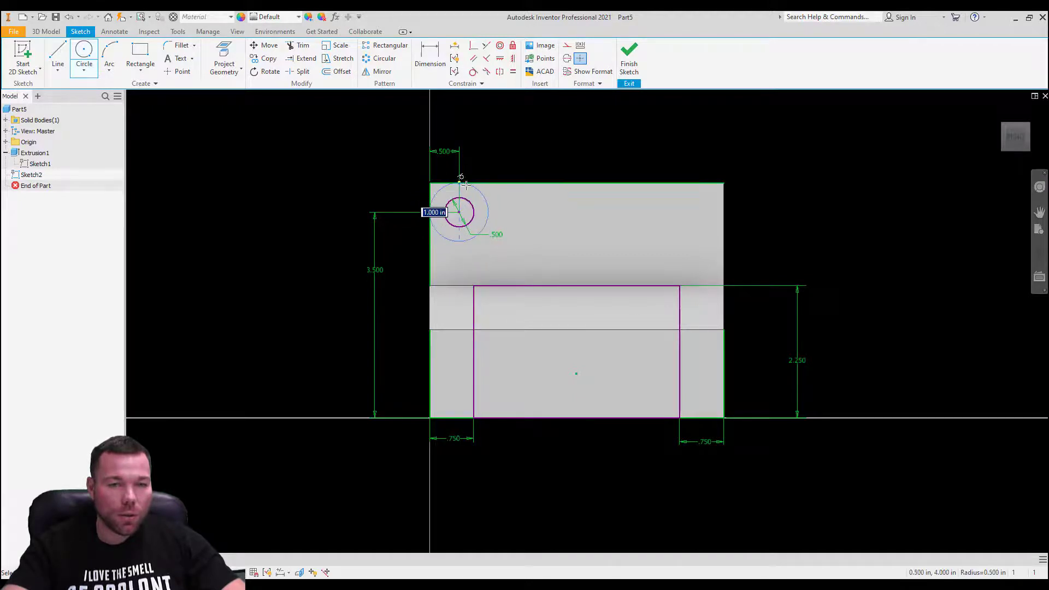
pyautogui.click(462, 183)
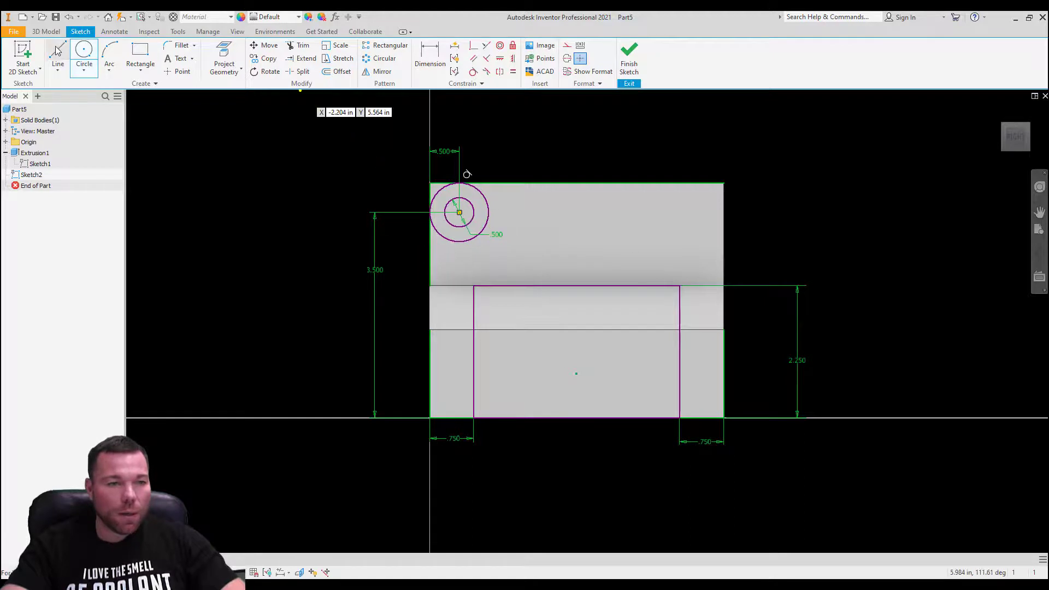
pyautogui.click(490, 212)
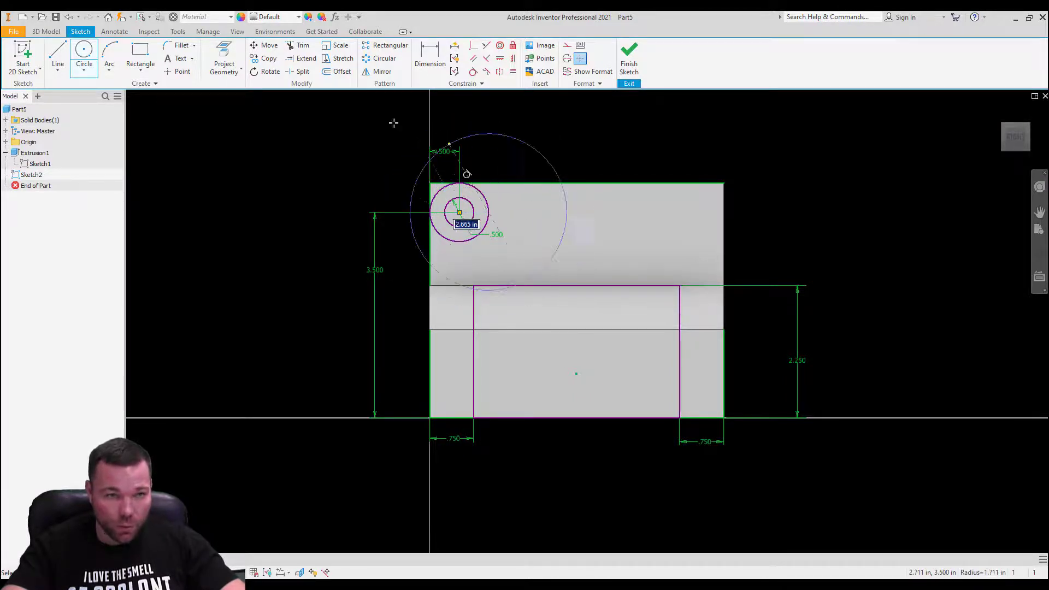
pyautogui.press('l')
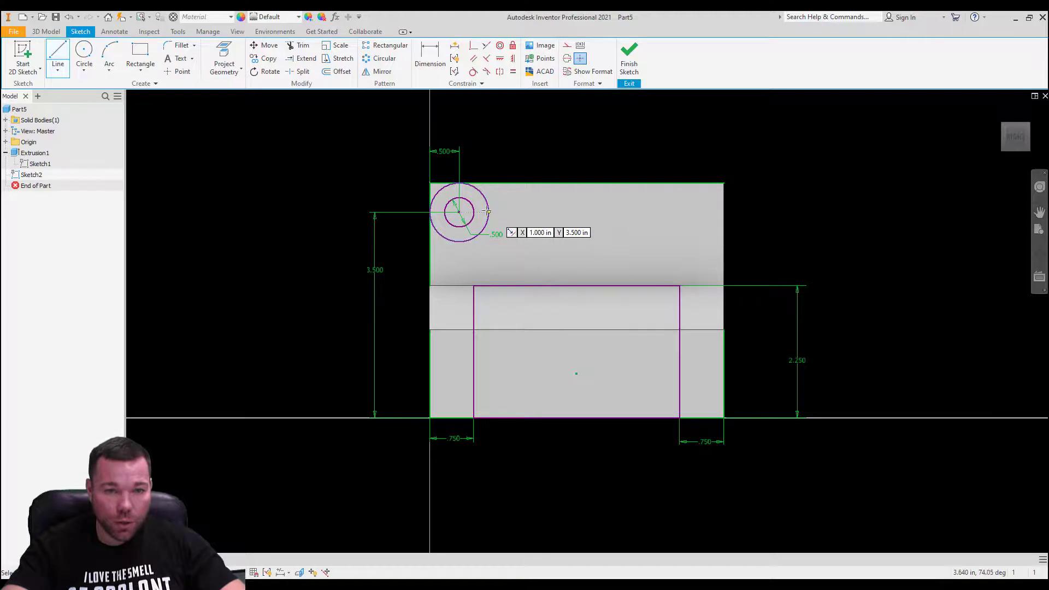
pyautogui.click(489, 212)
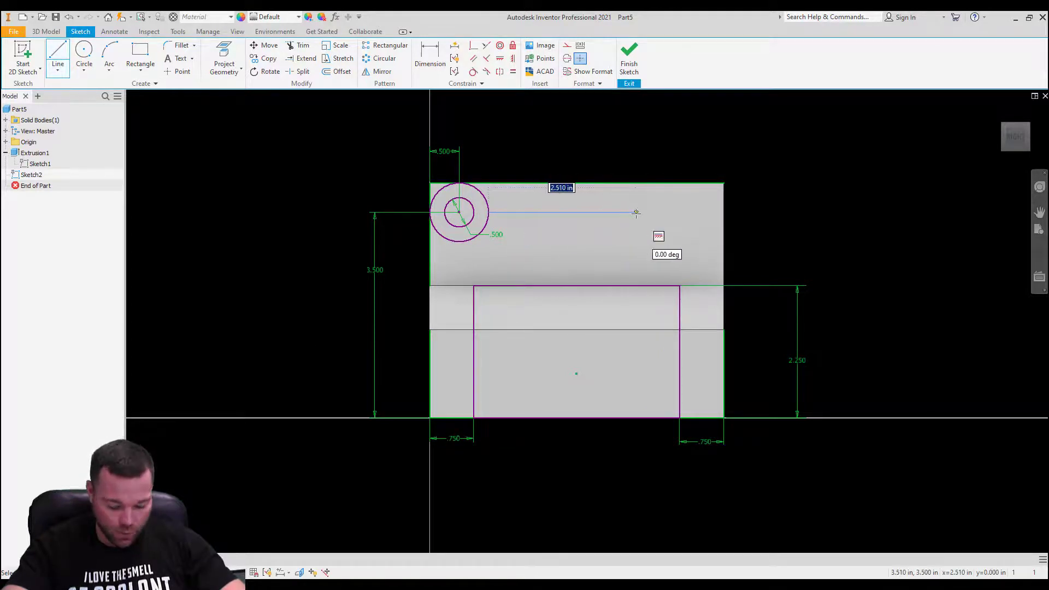
pyautogui.press('Escape')
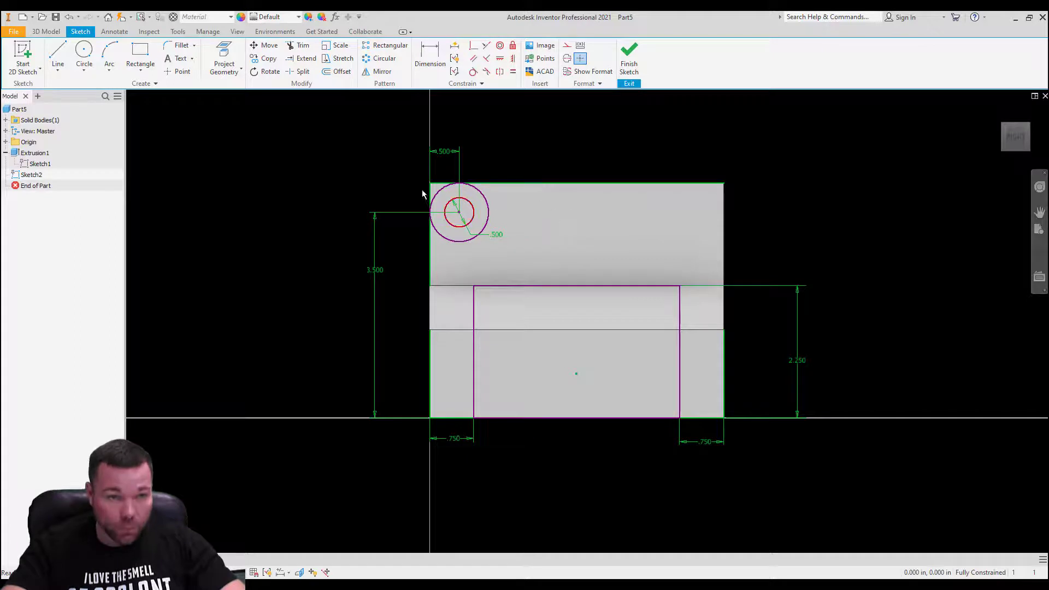
# Draw a horizontal line about 0.09 in long outward from the larger circle's left quadrant.
pyautogui.click(58, 54)
pyautogui.scroll(-3, 416, 212)
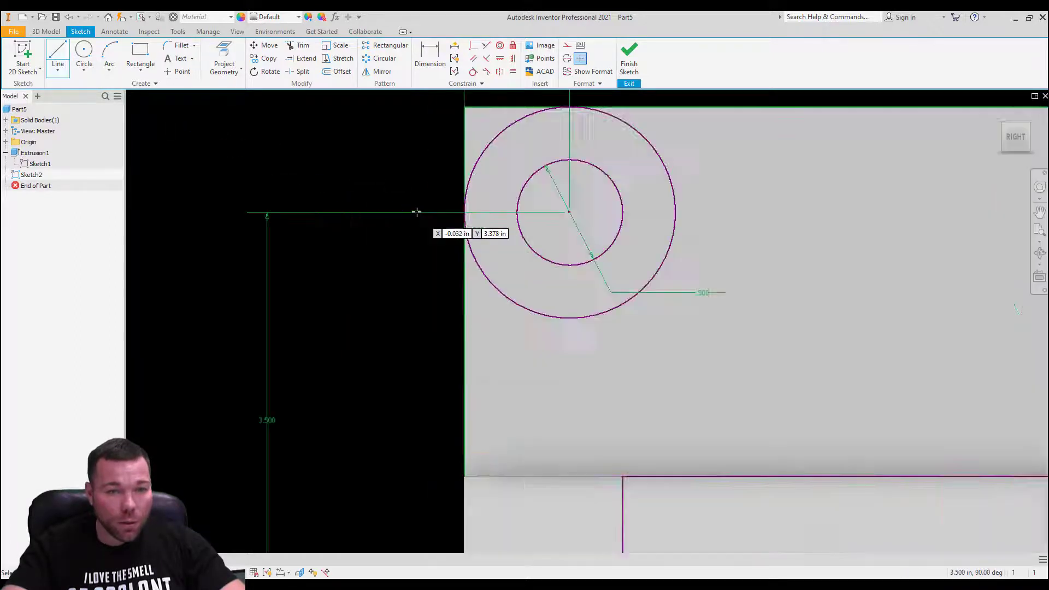
pyautogui.scroll(-4, 416, 212)
pyautogui.click(586, 212)
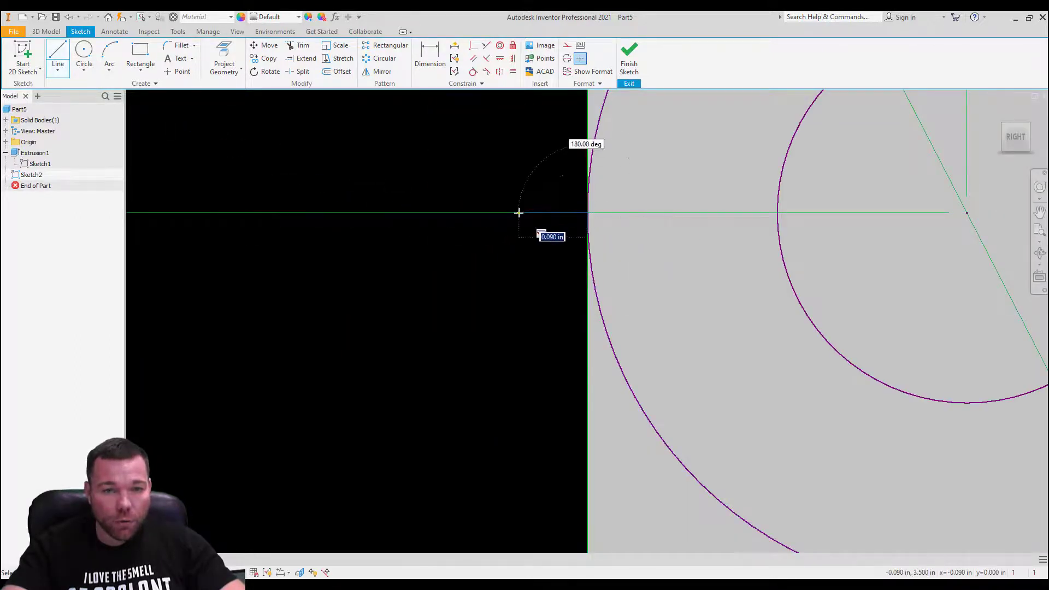
pyautogui.press('Escape')
pyautogui.scroll(4, 284, 174)
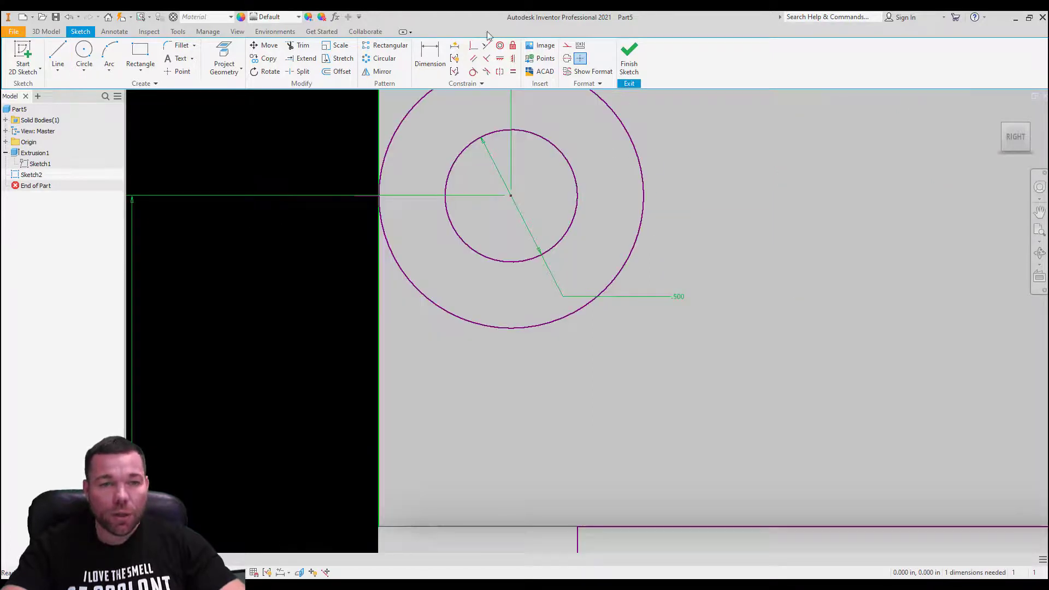
# Draw a stepped line from the larger circle's right quadrant: 0.5 in down, about 2.8 in across, 0.5 in up, and across to the right edge.
pyautogui.click(57, 54)
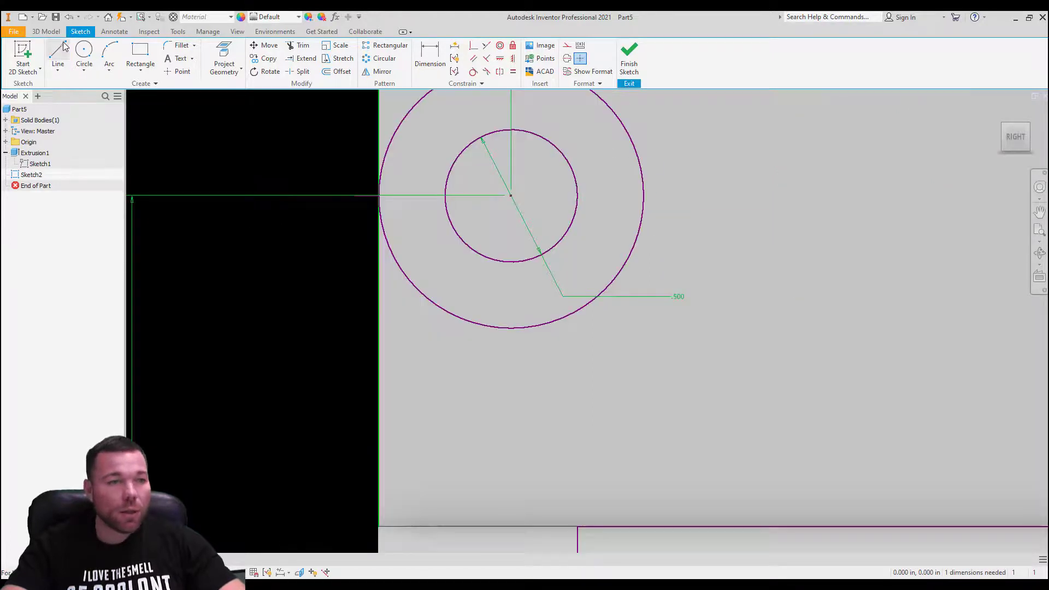
pyautogui.click(643, 196)
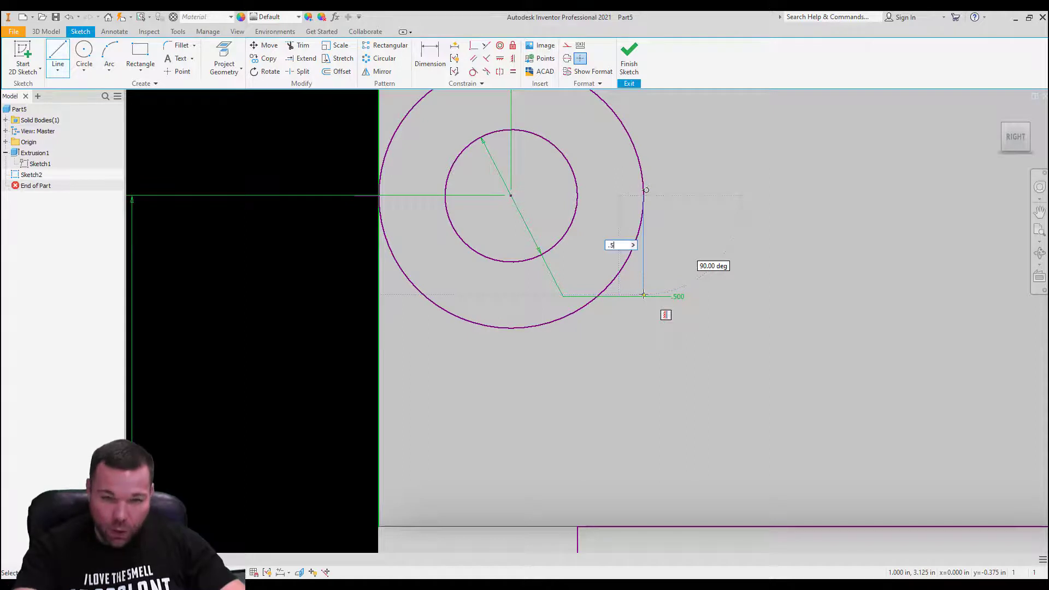
pyautogui.scroll(8, 407, 358)
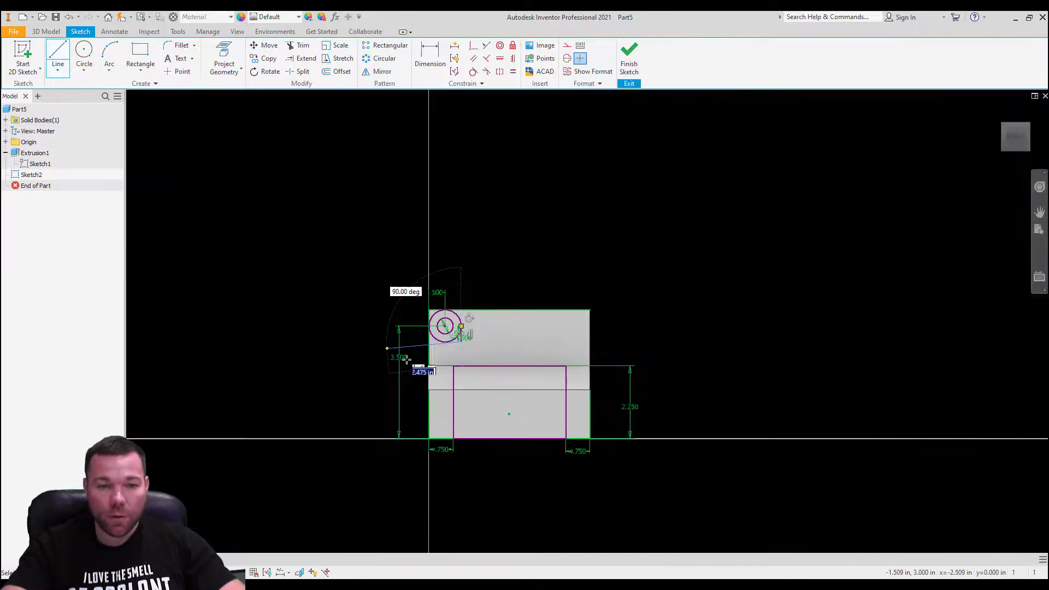
pyautogui.click(551, 338)
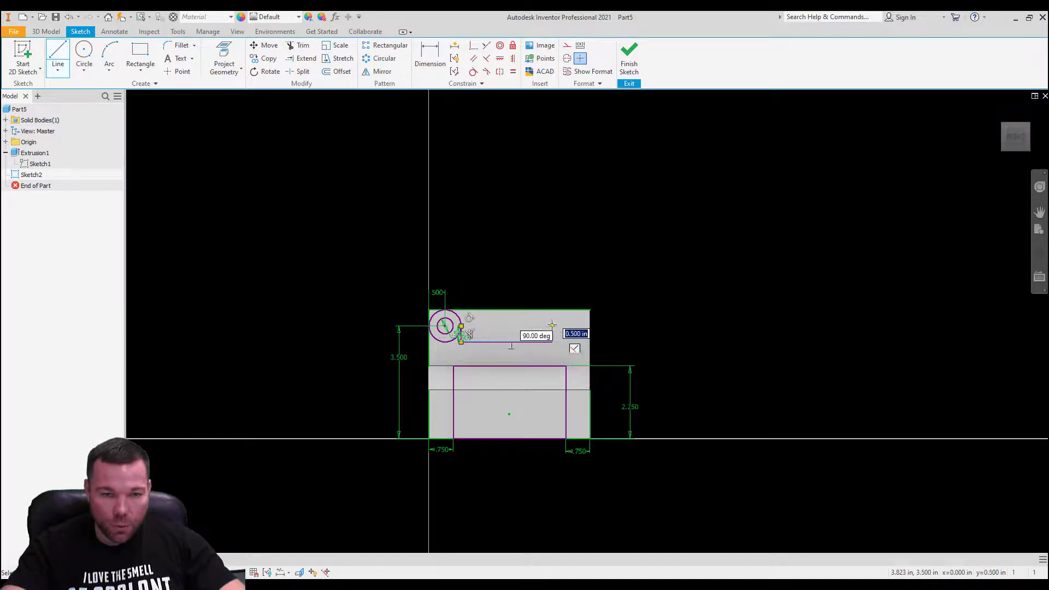
pyautogui.click(591, 326)
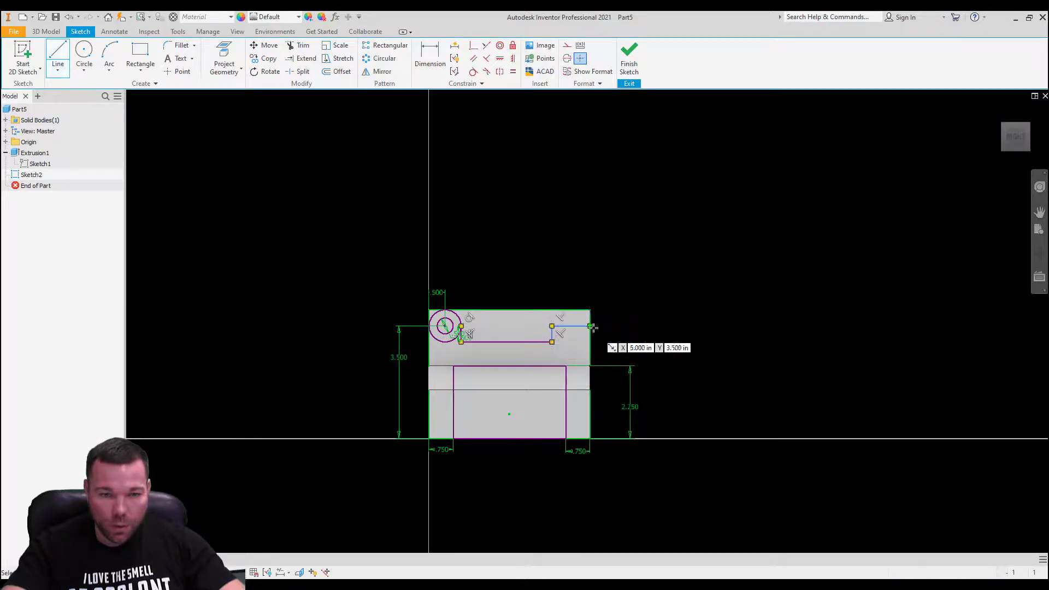
pyautogui.press('Escape')
# Dimension the stepped line's right-hand vertical segment to 0.5 in and its upper horizontal segment to 1.0 in.
pyautogui.scroll(3, 555, 343)
pyautogui.scroll(2, 554, 343)
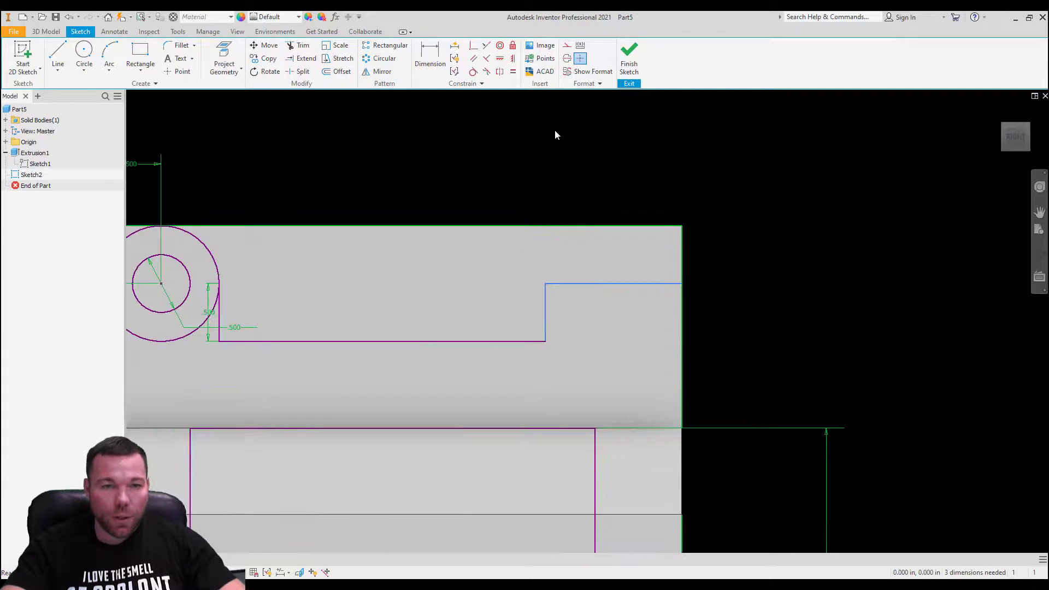
pyautogui.press('d')
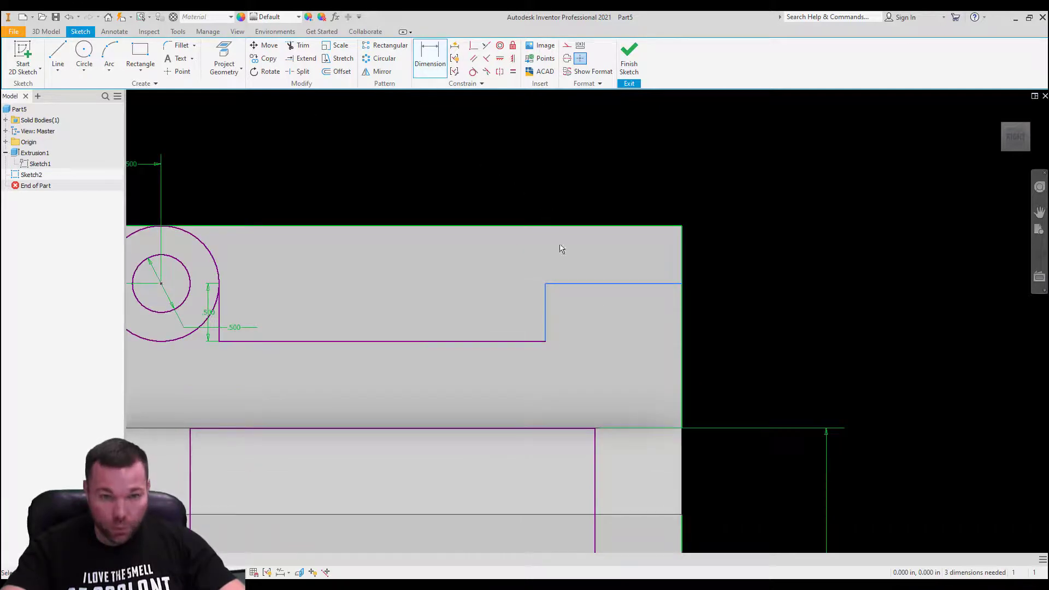
pyautogui.click(546, 300)
pyautogui.click(526, 314)
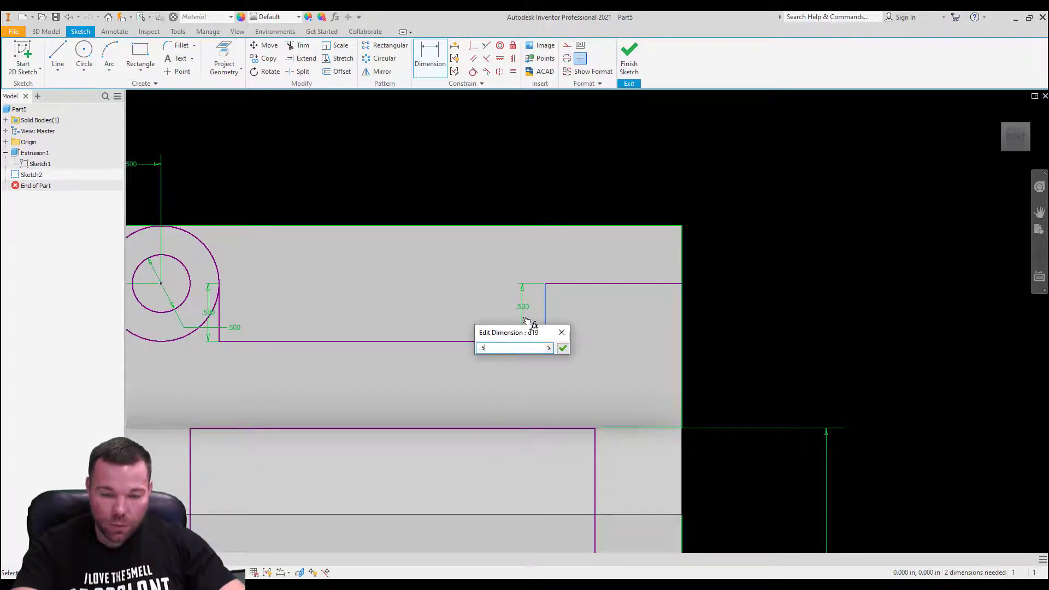
pyautogui.press('Return')
pyautogui.click(605, 283)
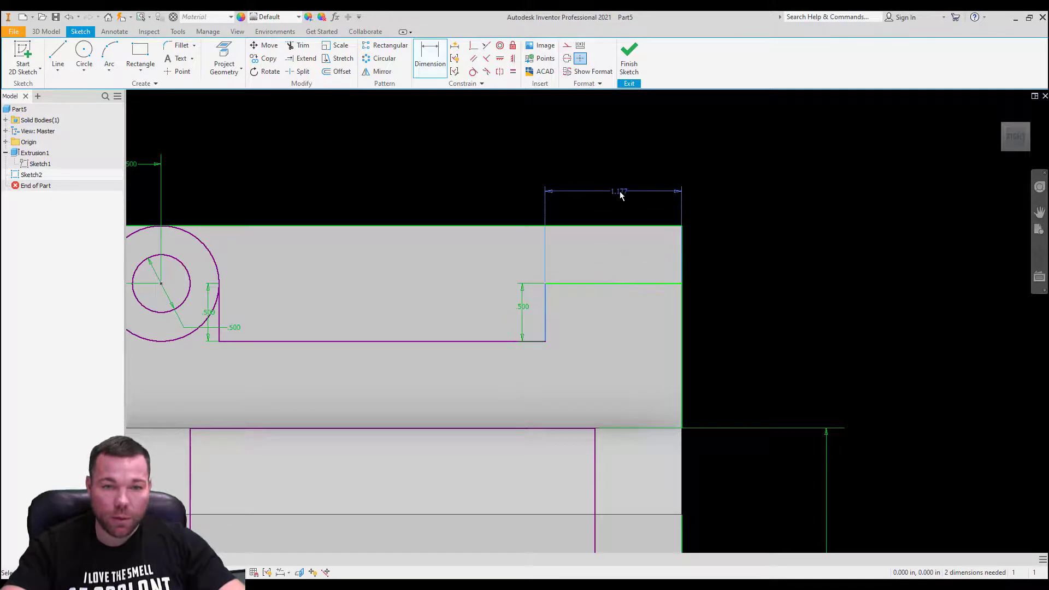
pyautogui.click(619, 191)
pyautogui.write('1.0')
pyautogui.press('Return')
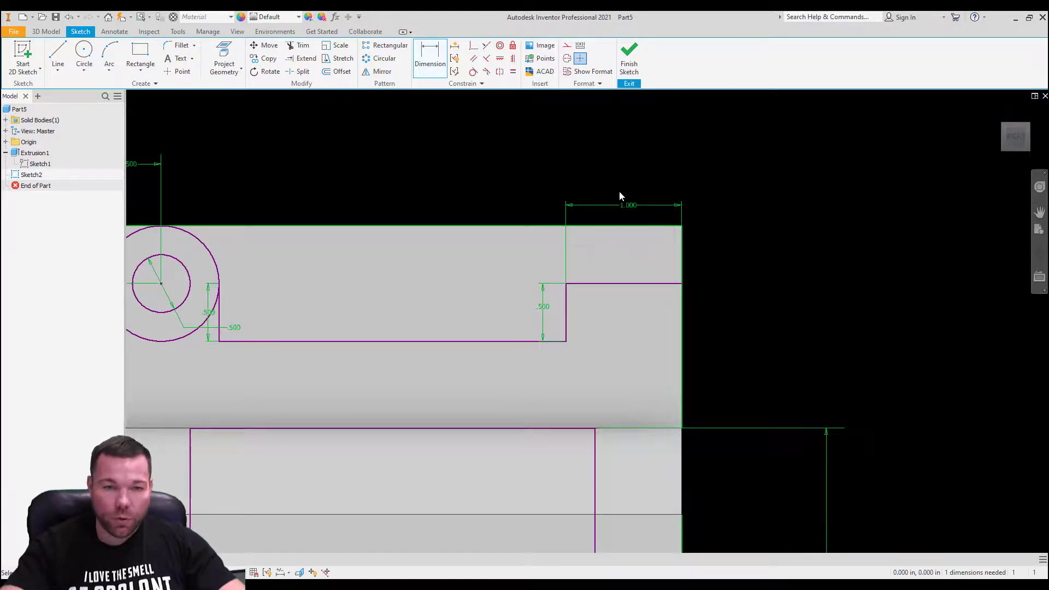
# Trim away the lower half of the 1.0 in circle, leaving the upper arc around the hole.
pyautogui.scroll(-3, 753, 333)
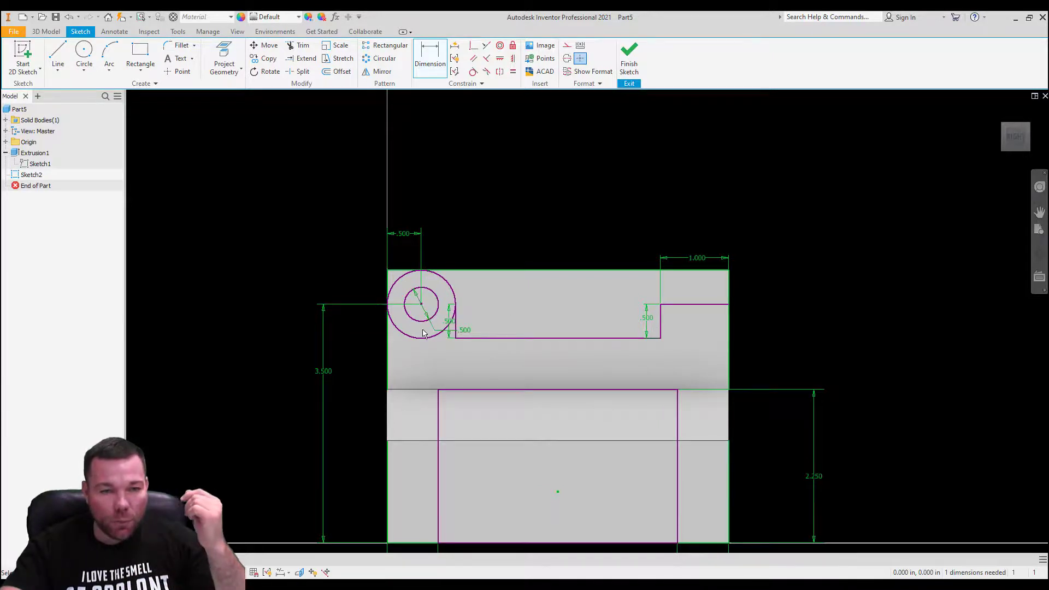
pyautogui.click(303, 46)
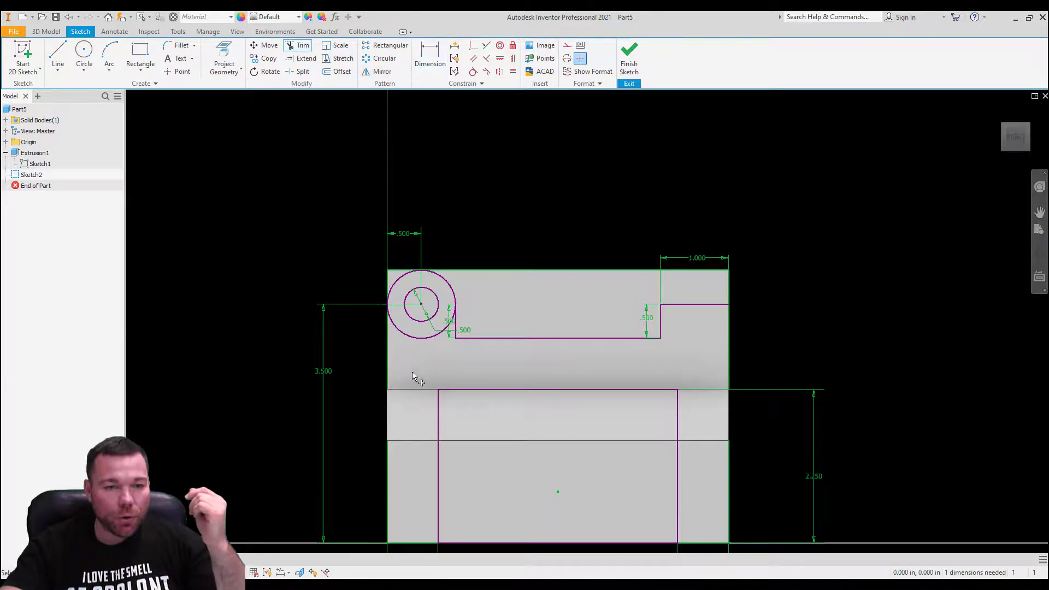
pyautogui.scroll(-5, 384, 300)
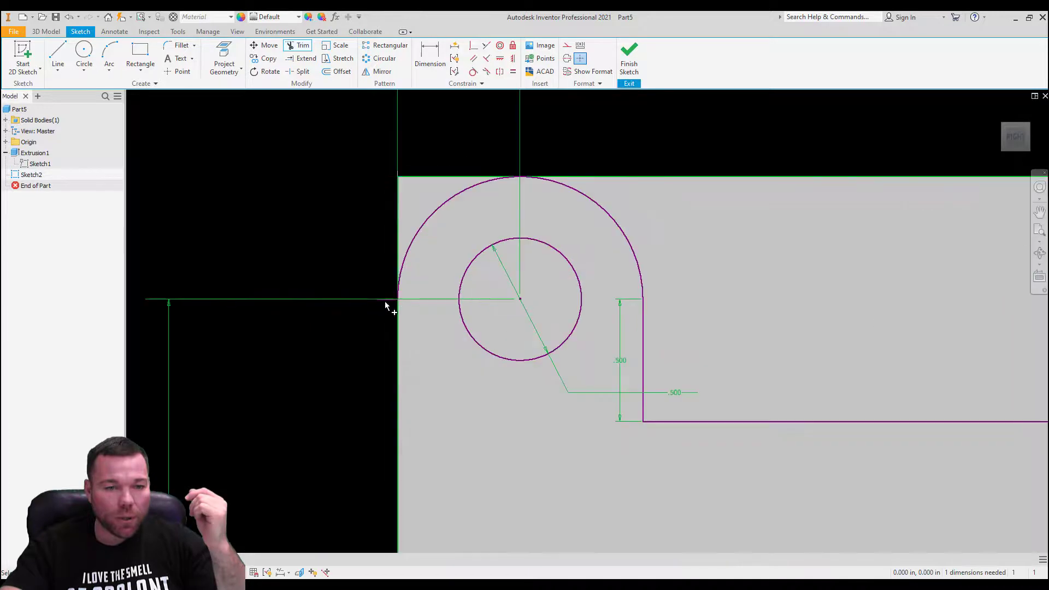
# Dimension the short horizontal line at the arc's left end at its drawn length and finish the sketch.
pyautogui.click(430, 55)
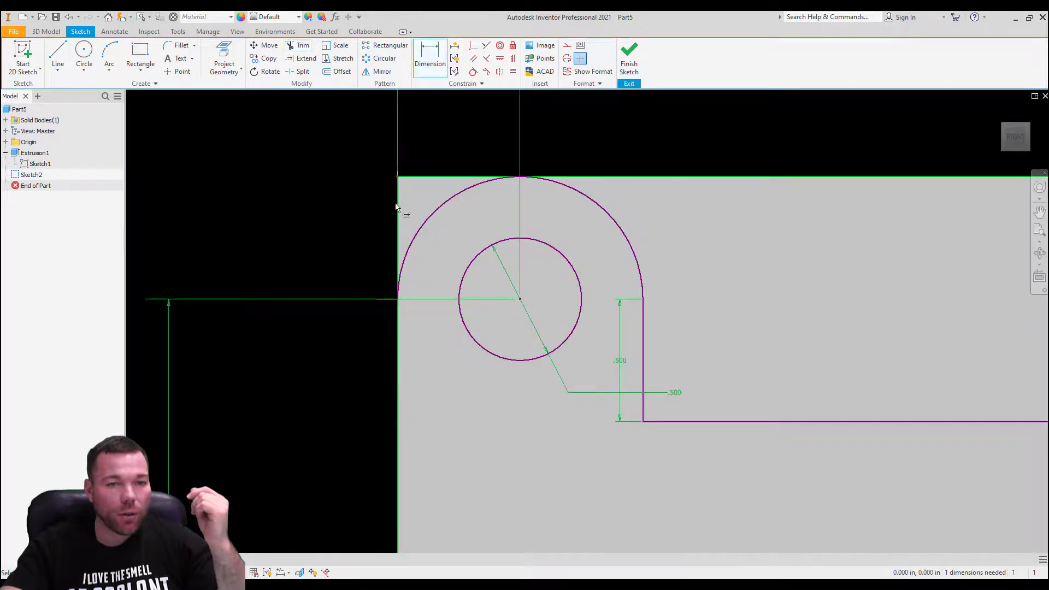
pyautogui.click(382, 275)
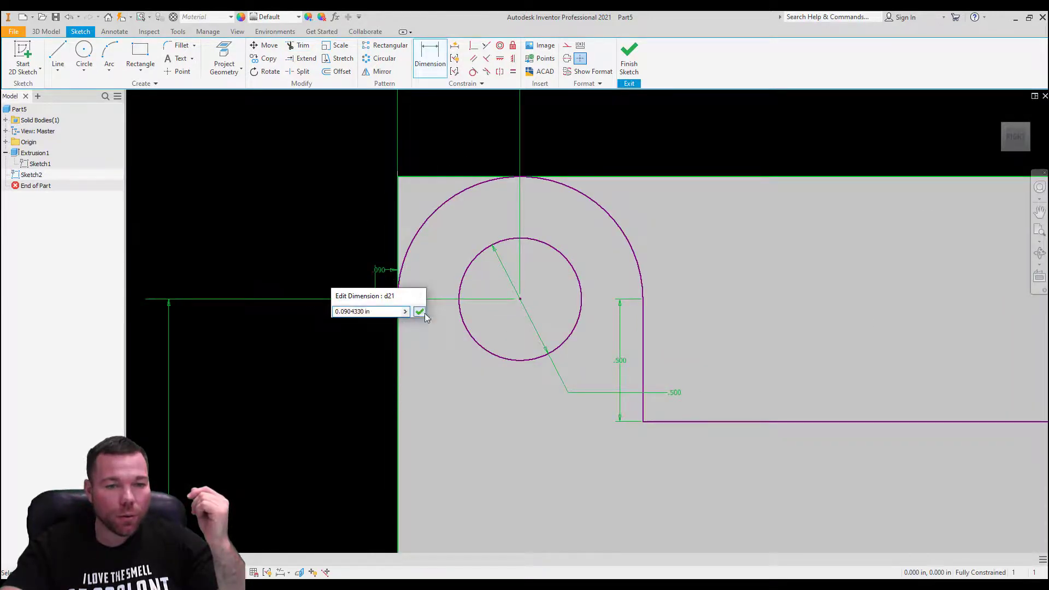
pyautogui.click(424, 313)
pyautogui.scroll(6, 433, 321)
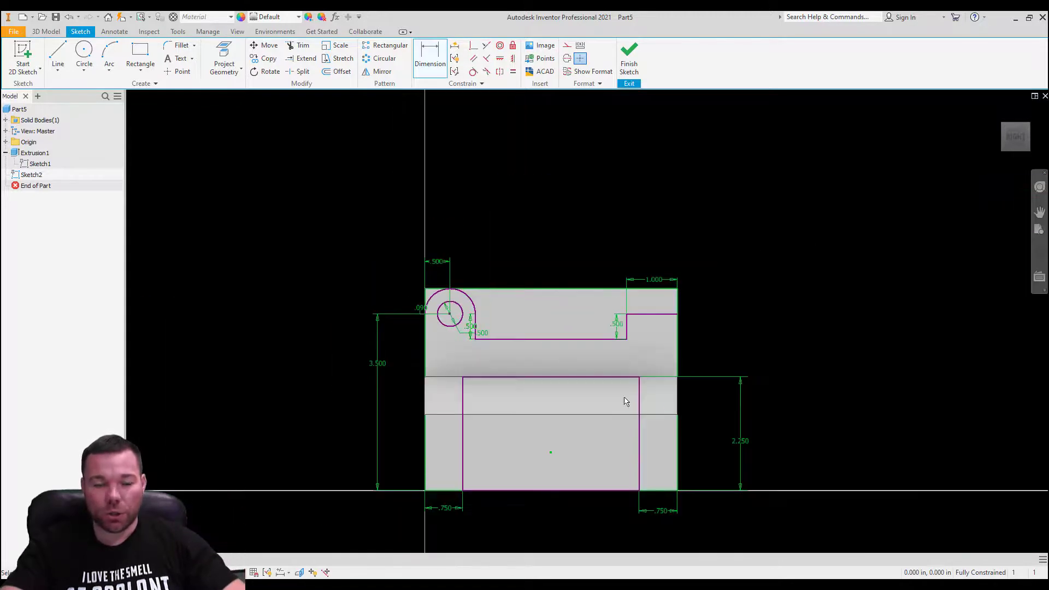
pyautogui.scroll(-3, 646, 429)
pyautogui.scroll(2, 646, 429)
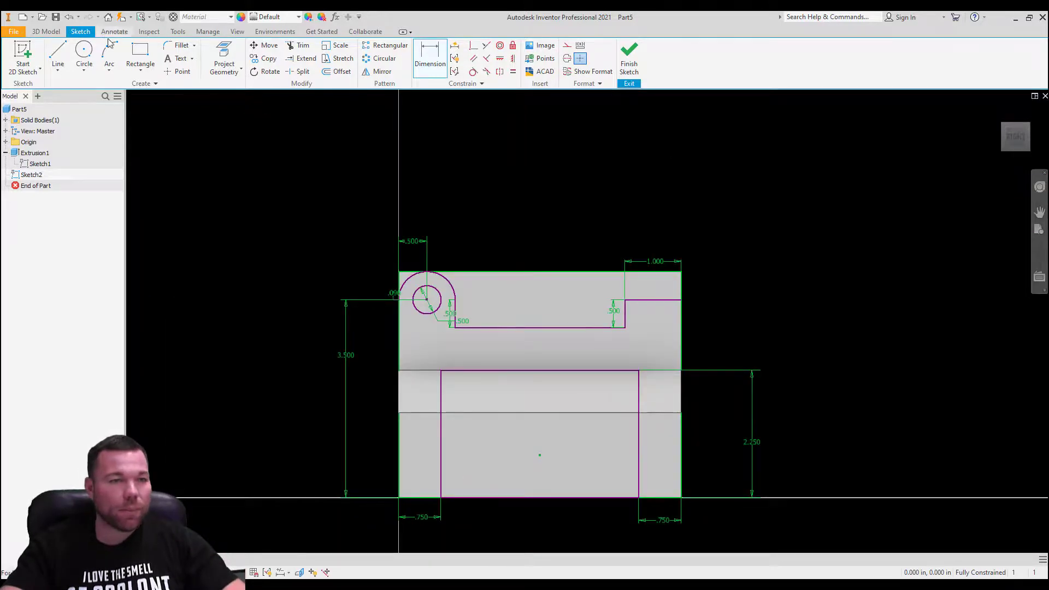
pyautogui.click(629, 57)
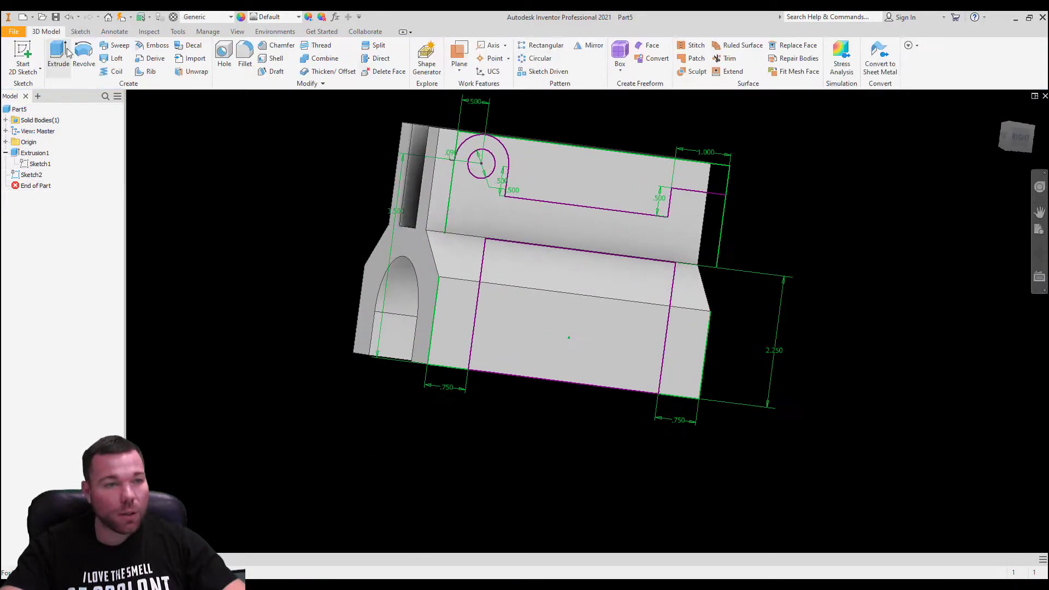
# Set up a through-all extrusion into the body, using the region above the stepped line and the corner outside the rounded end as profiles.
pyautogui.click(58, 53)
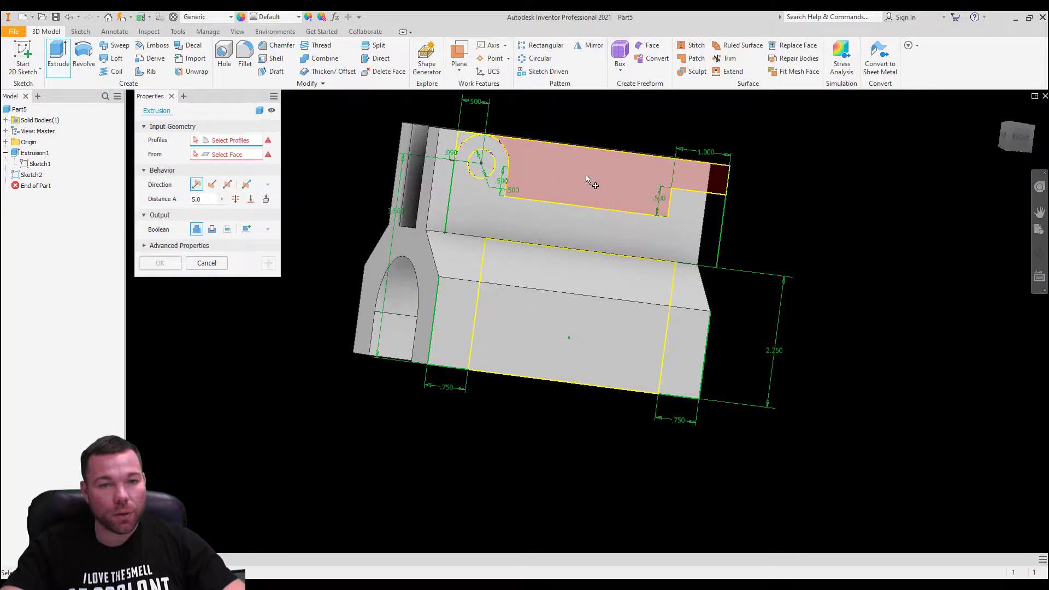
pyautogui.click(588, 176)
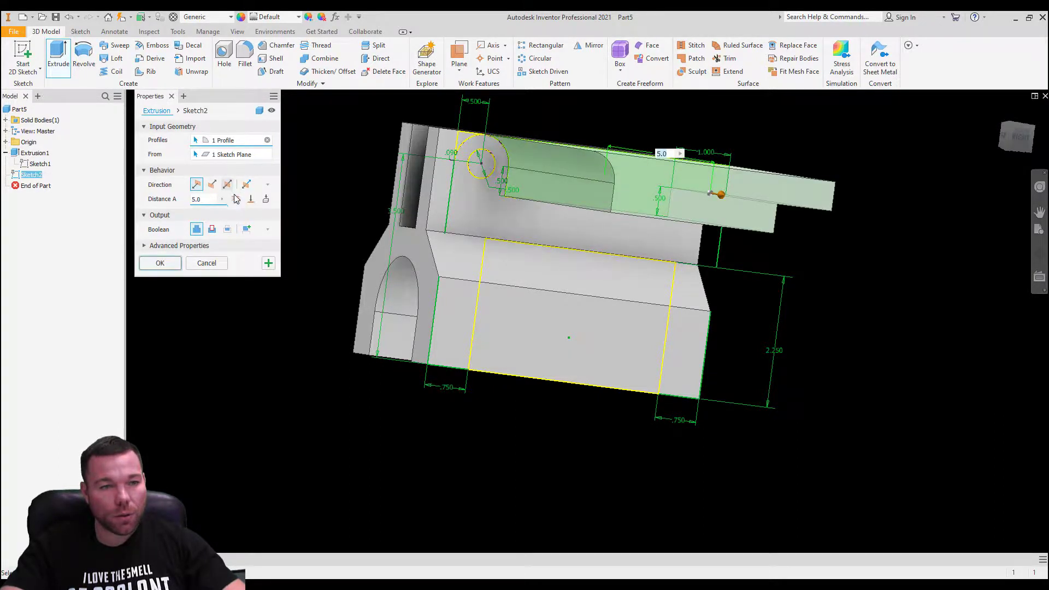
pyautogui.click(219, 185)
pyautogui.moveTo(580, 175); pyautogui.dragTo(571, 218, button='middle')
pyautogui.click(198, 188)
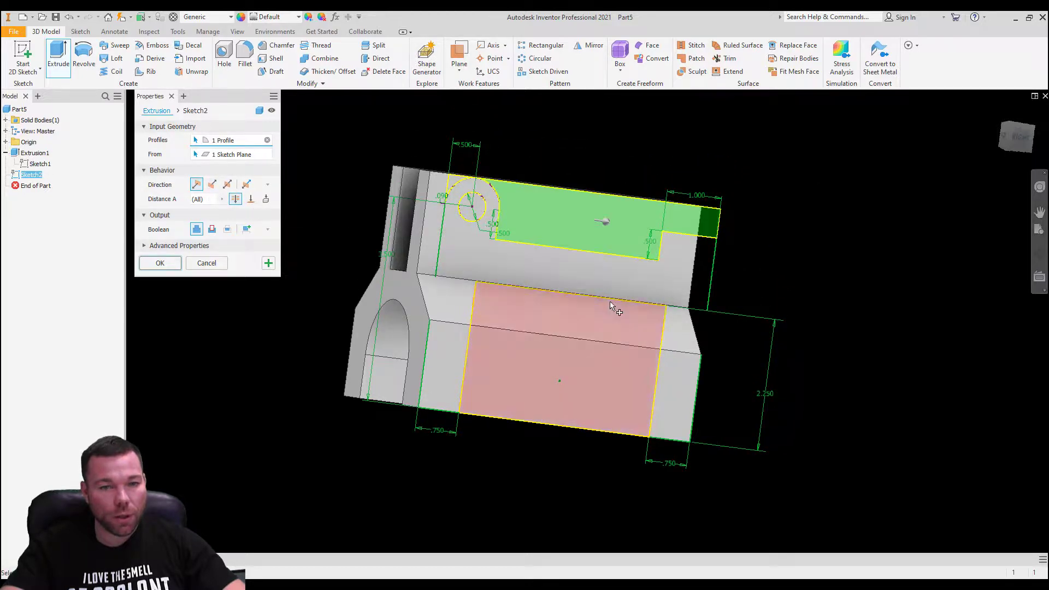
pyautogui.keyDown('shift'); pyautogui.moveTo(768, 218); pyautogui.dragTo(768, 295, button='middle'); pyautogui.keyUp('shift')
pyautogui.keyDown('shift'); pyautogui.moveTo(605, 271); pyautogui.dragTo(550, 234, button='middle'); pyautogui.keyUp('shift')
pyautogui.click(396, 242)
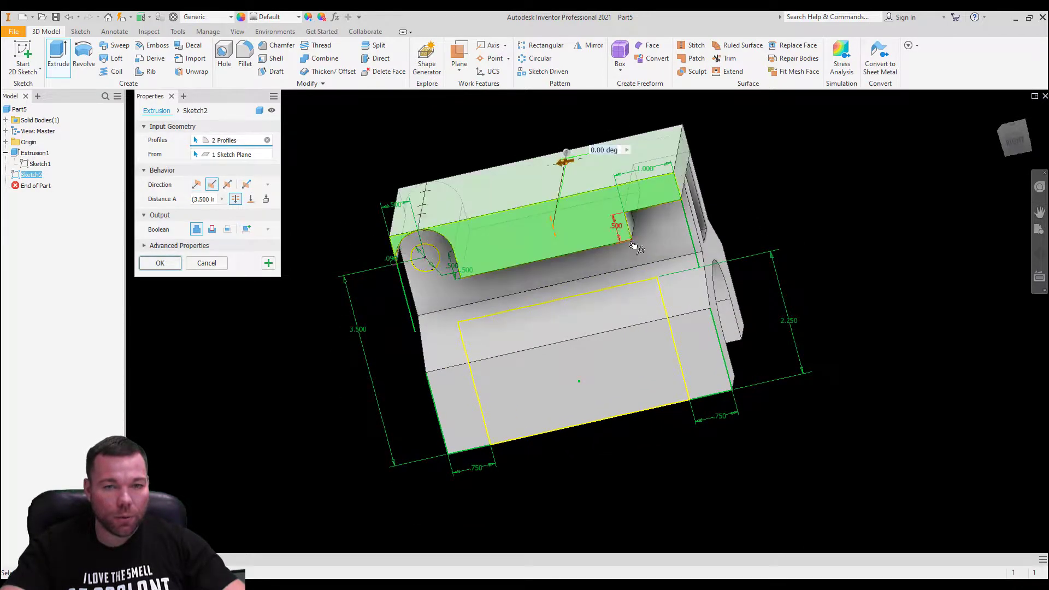
pyautogui.keyDown('shift'); pyautogui.moveTo(632, 245); pyautogui.dragTo(942, 229, button='middle'); pyautogui.keyUp('shift')
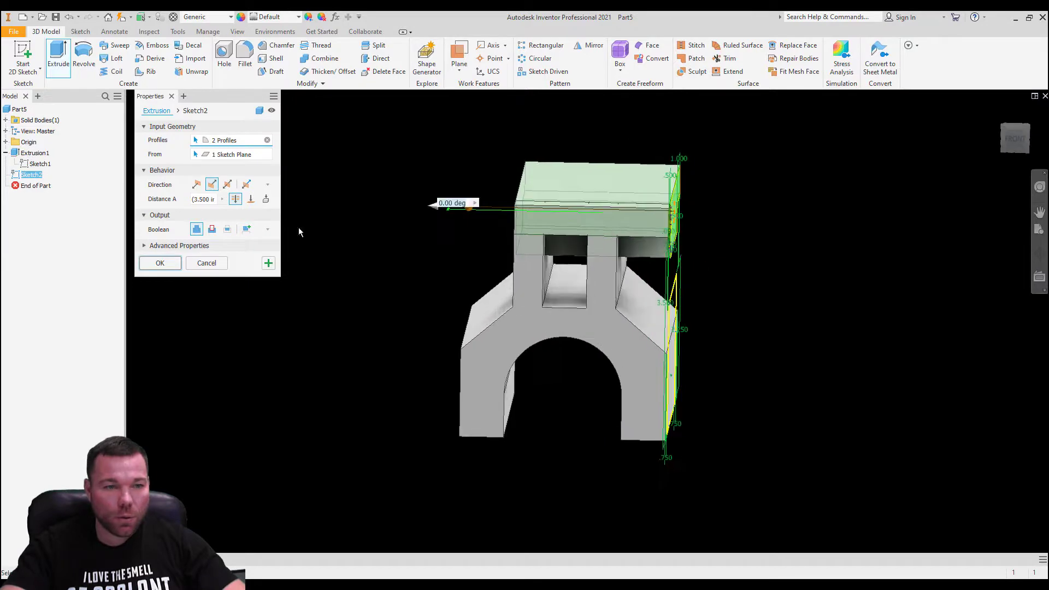
# Make the extrusion a cut, add the lower rectangle and the hole circle to its profiles, and apply it.
pyautogui.click(212, 229)
pyautogui.keyDown('shift'); pyautogui.moveTo(748, 350); pyautogui.dragTo(647, 363, button='middle'); pyautogui.keyUp('shift')
pyautogui.click(647, 362)
pyautogui.keyDown('shift'); pyautogui.moveTo(807, 376); pyautogui.dragTo(787, 350, button='middle'); pyautogui.keyUp('shift')
pyautogui.click(528, 243)
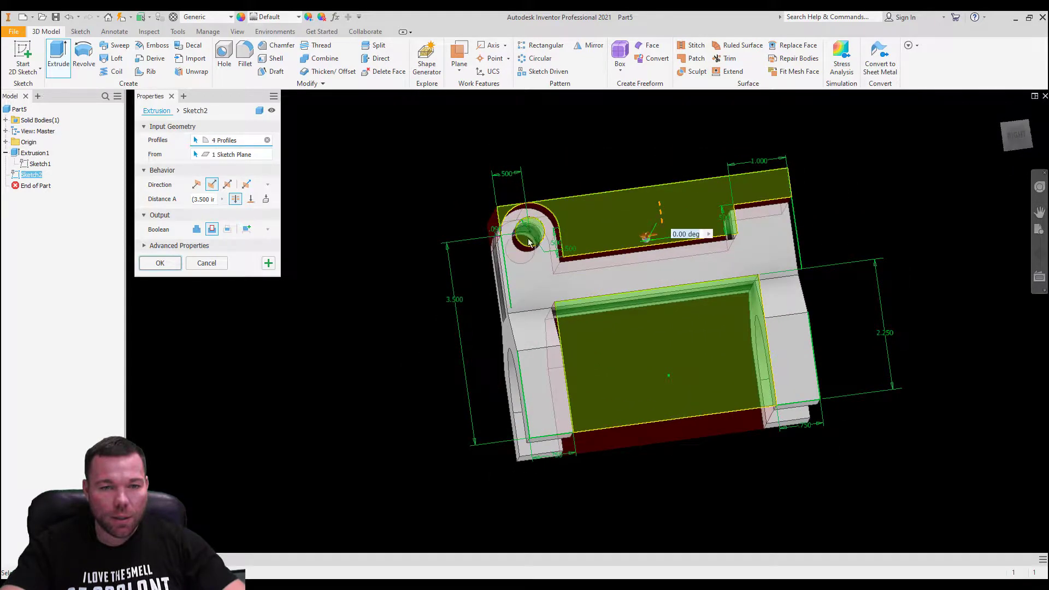
pyautogui.keyDown('shift'); pyautogui.moveTo(635, 286); pyautogui.dragTo(683, 293, button='middle'); pyautogui.keyUp('shift')
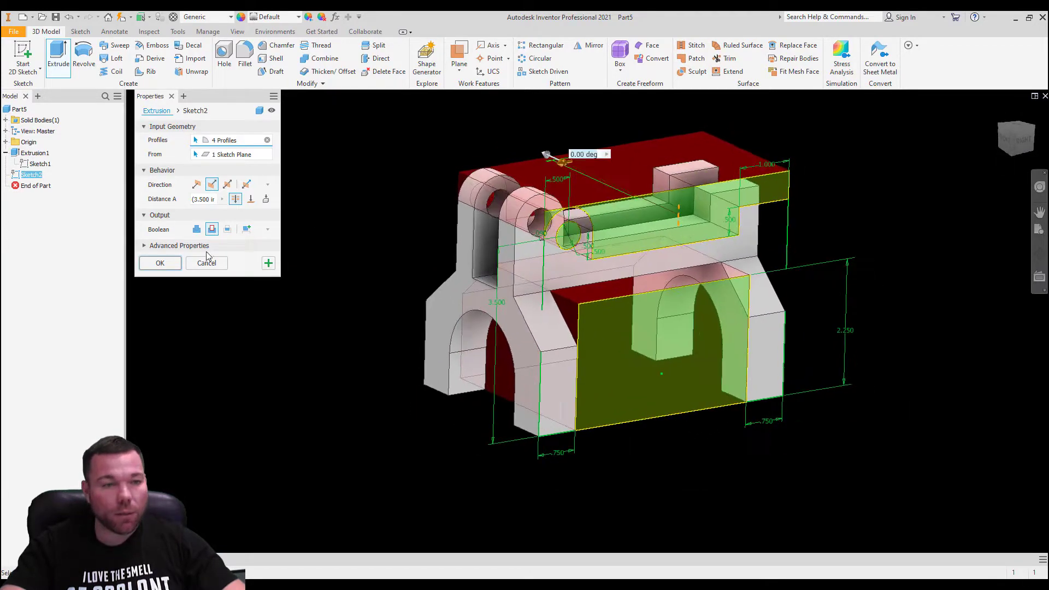
pyautogui.click(168, 266)
pyautogui.keyDown('shift'); pyautogui.moveTo(906, 297); pyautogui.dragTo(760, 229, button='middle'); pyautogui.keyUp('shift')
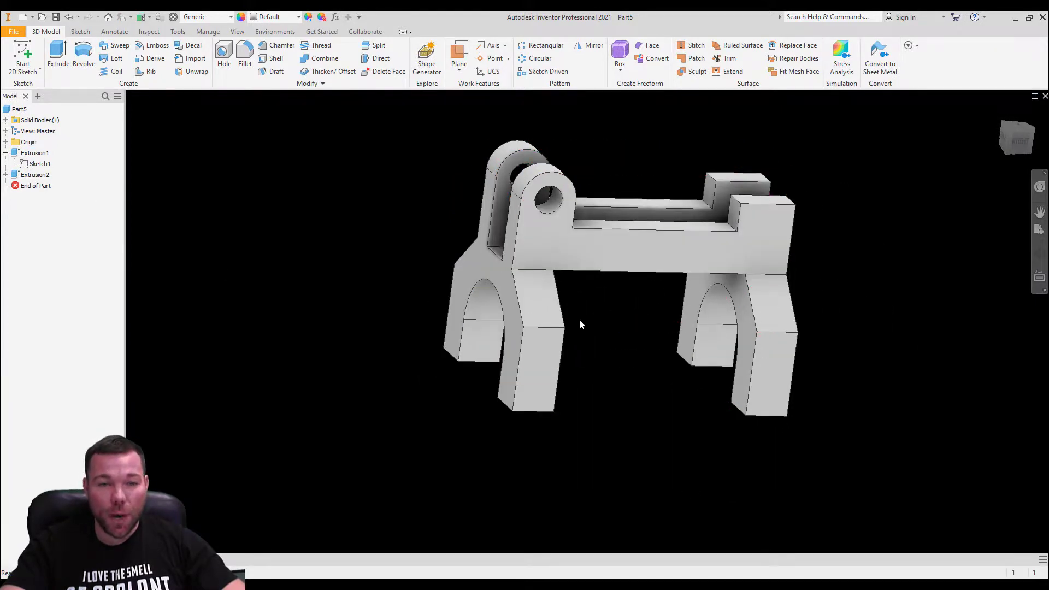
pyautogui.moveTo(601, 314)
pyautogui.keyDown('shift'); pyautogui.mouseDown(button='middle')
pyautogui.moveTo(584, 290)
pyautogui.moveTo(574, 303)
pyautogui.moveTo(541, 263)
pyautogui.moveTo(636, 307)
pyautogui.moveTo(586, 303)
pyautogui.mouseUp(button='middle'); pyautogui.keyUp('shift')
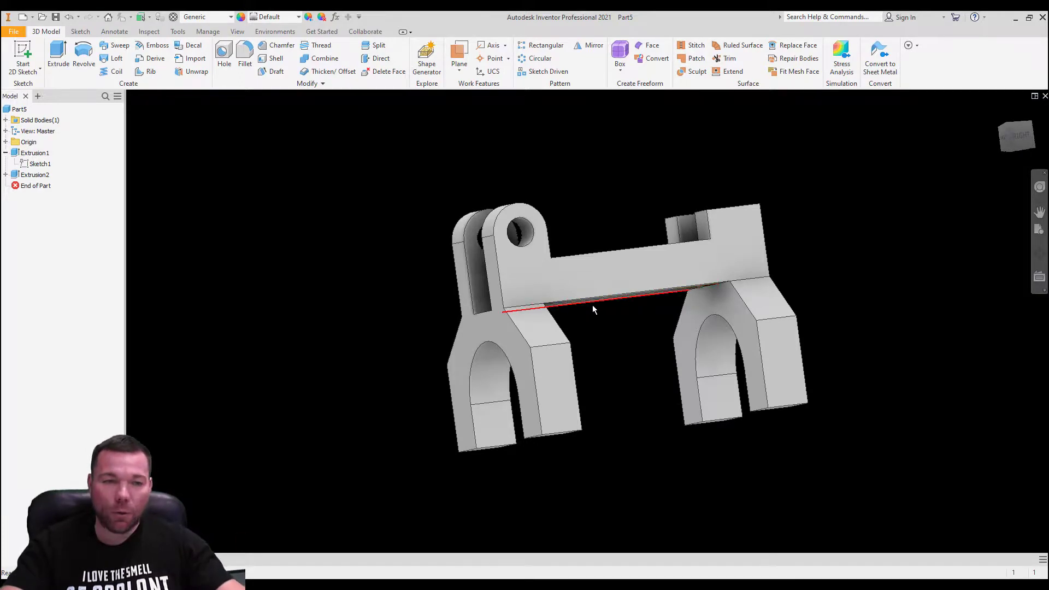
pyautogui.keyDown('shift'); pyautogui.moveTo(569, 301); pyautogui.dragTo(589, 311, button='middle'); pyautogui.keyUp('shift')
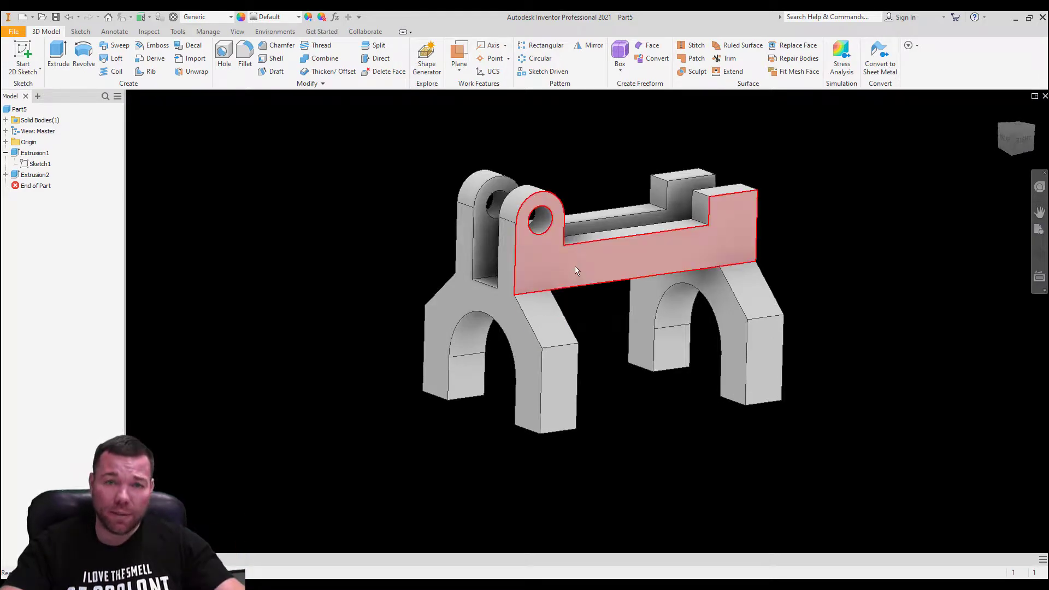
# Rename the first extrusion as Base extrude and the second extrusion as Side cut.
pyautogui.click(34, 154)
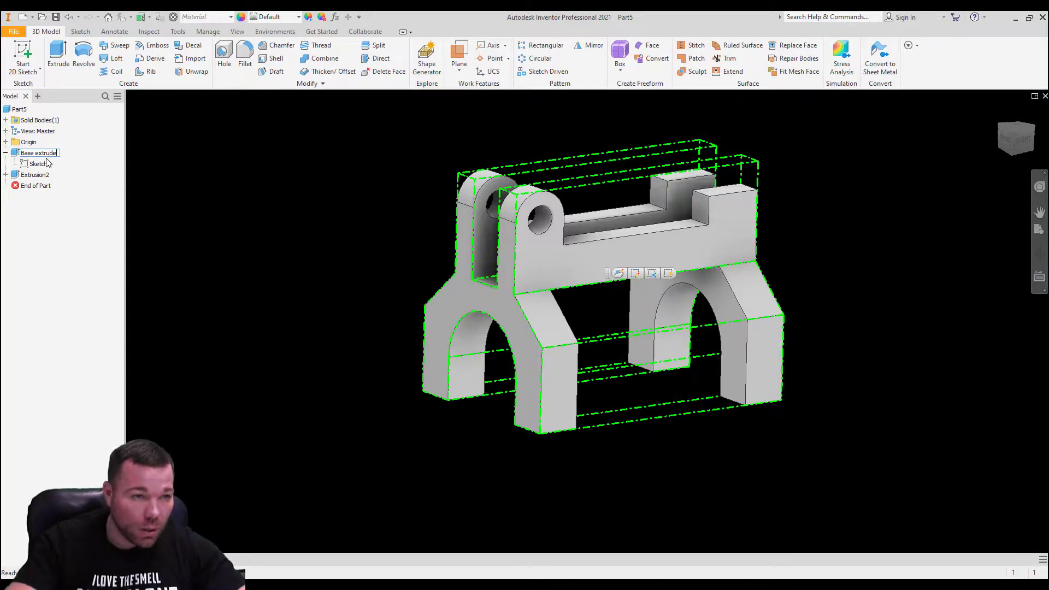
pyautogui.click(38, 175)
pyautogui.click(42, 176)
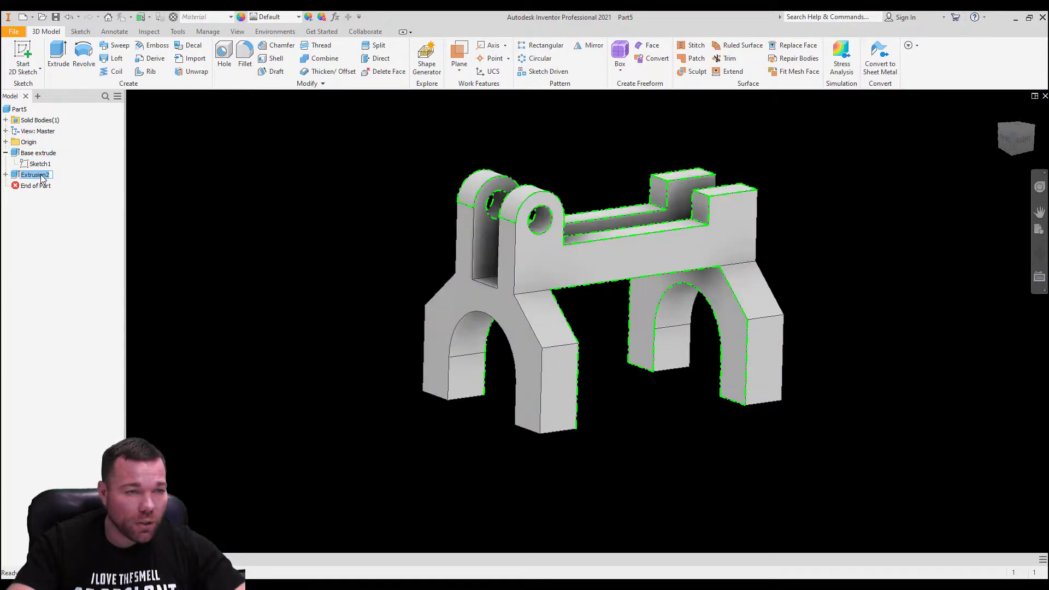
pyautogui.write('Side cut')
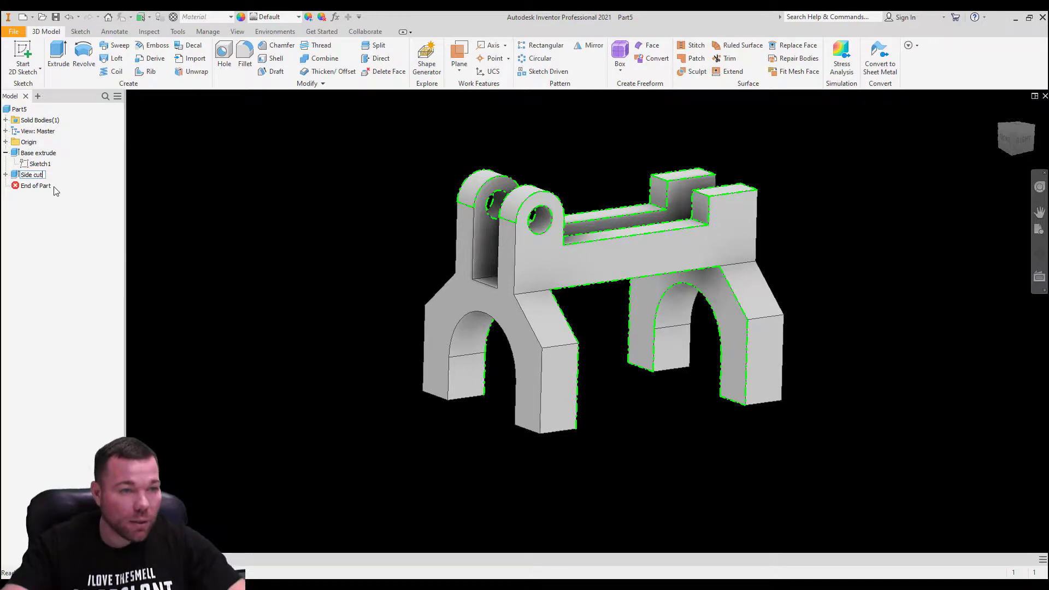
pyautogui.click(44, 204)
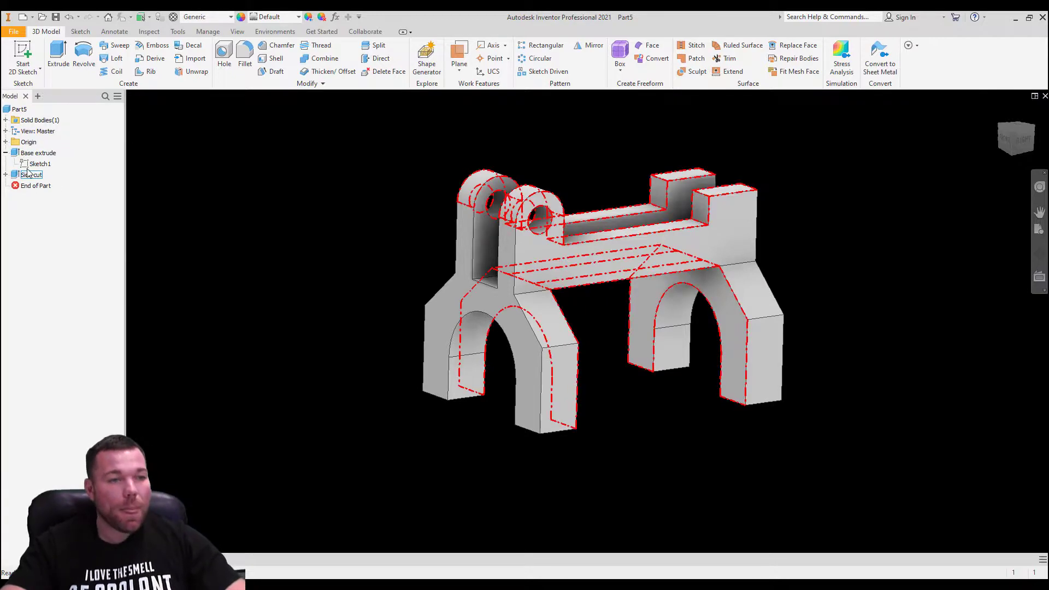
# Examine the sketches beneath the Side cut and Base extrude features, then collapse both features in the model tree.
pyautogui.click(5, 153)
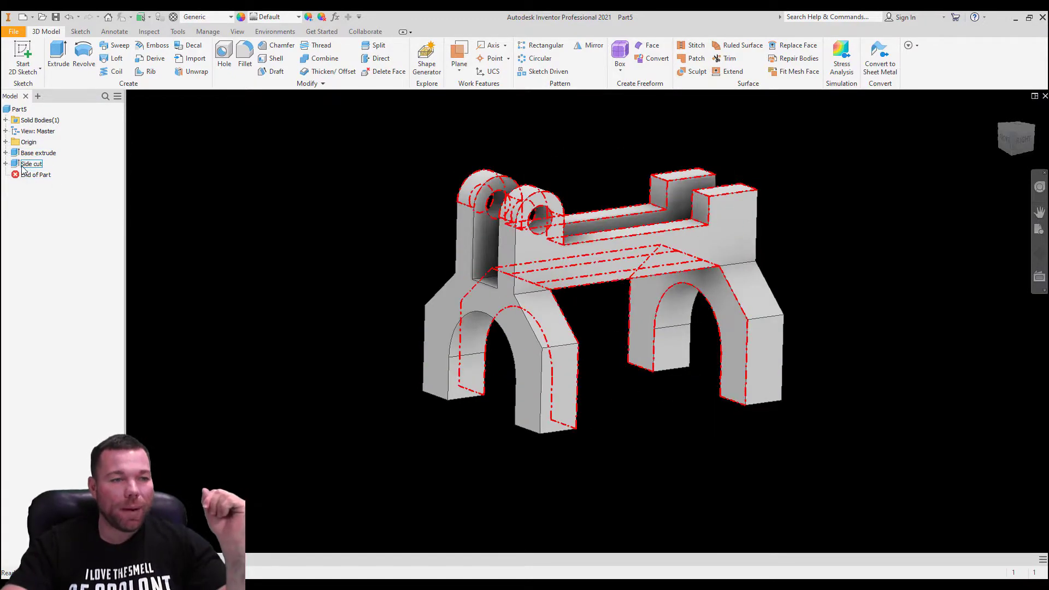
pyautogui.click(6, 164)
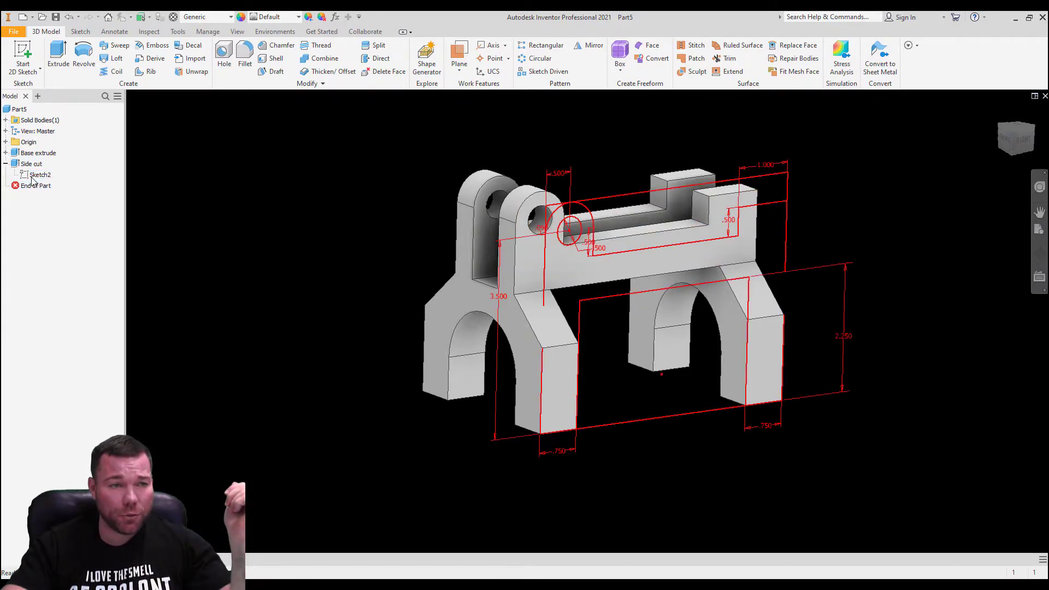
pyautogui.click(33, 178)
pyautogui.click(5, 153)
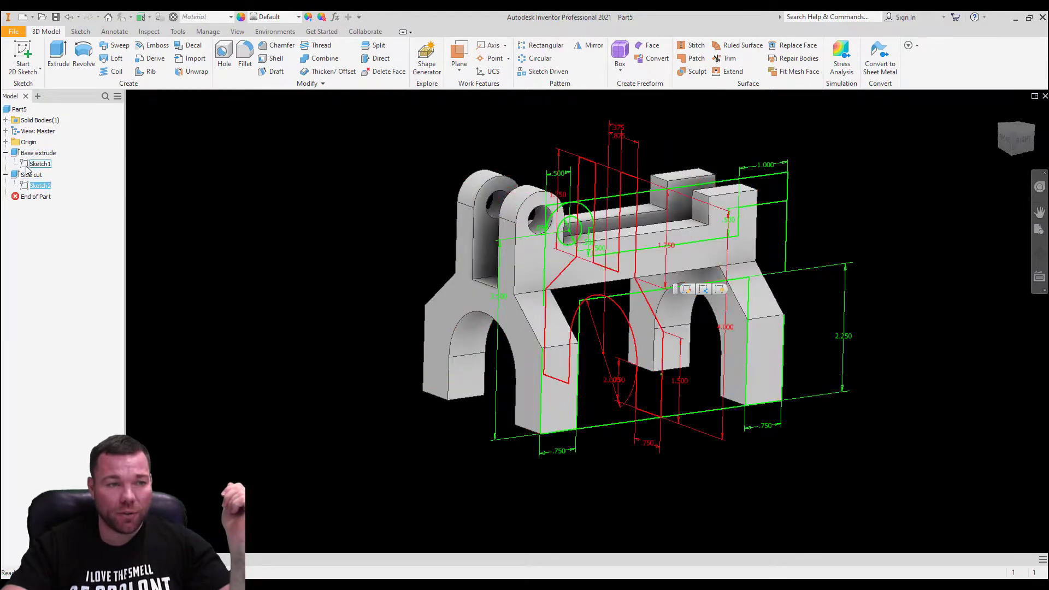
pyautogui.click(40, 163)
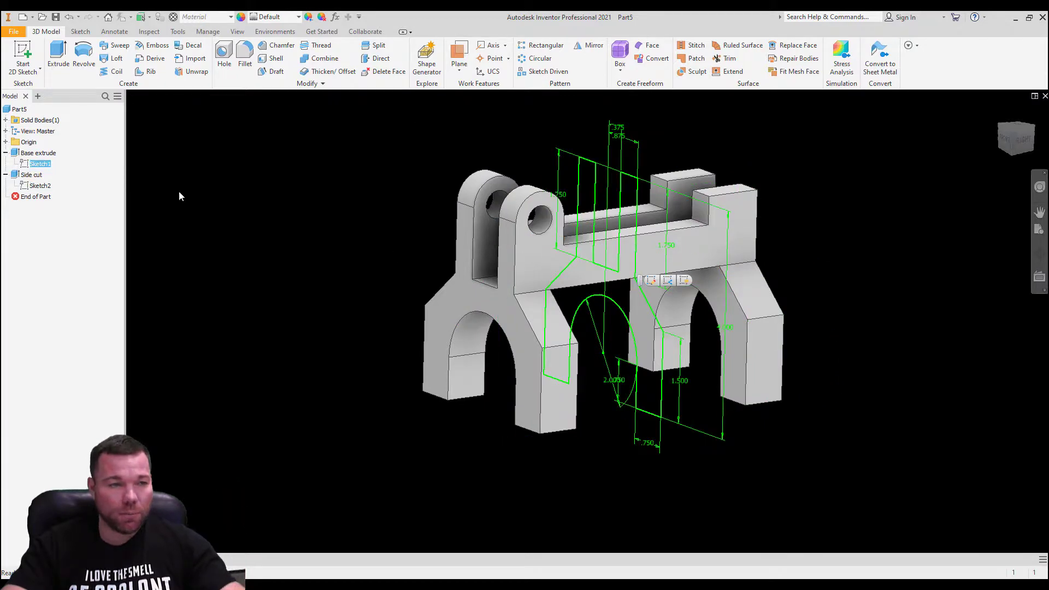
pyautogui.click(6, 153)
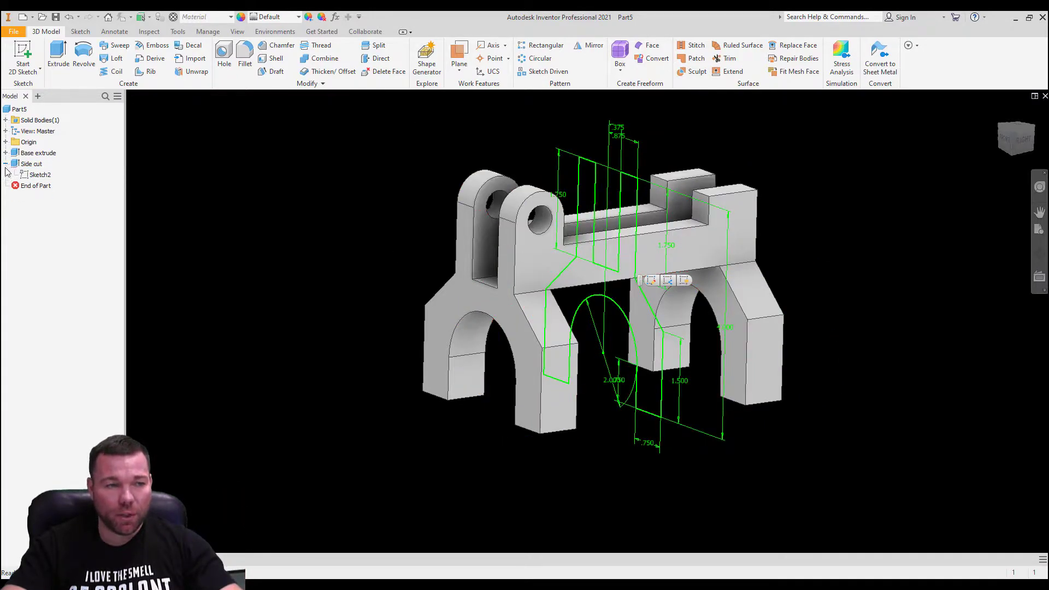
pyautogui.click(38, 192)
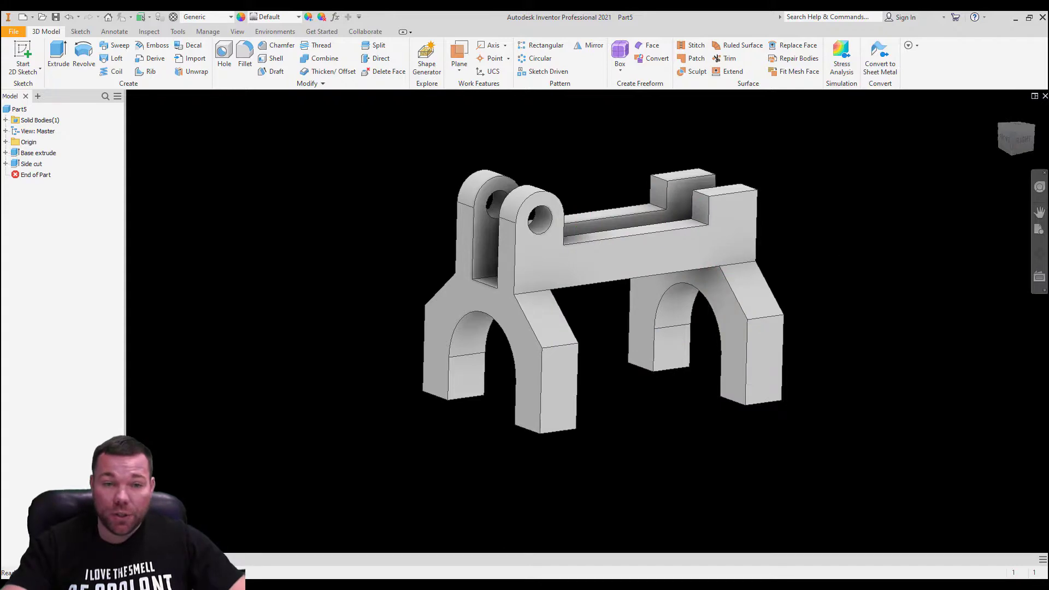
# Assign the Iron, Cast material to the part in its physical iProperties.
pyautogui.keyDown('shift'); pyautogui.moveTo(814, 230); pyautogui.dragTo(844, 264, button='middle'); pyautogui.keyUp('shift')
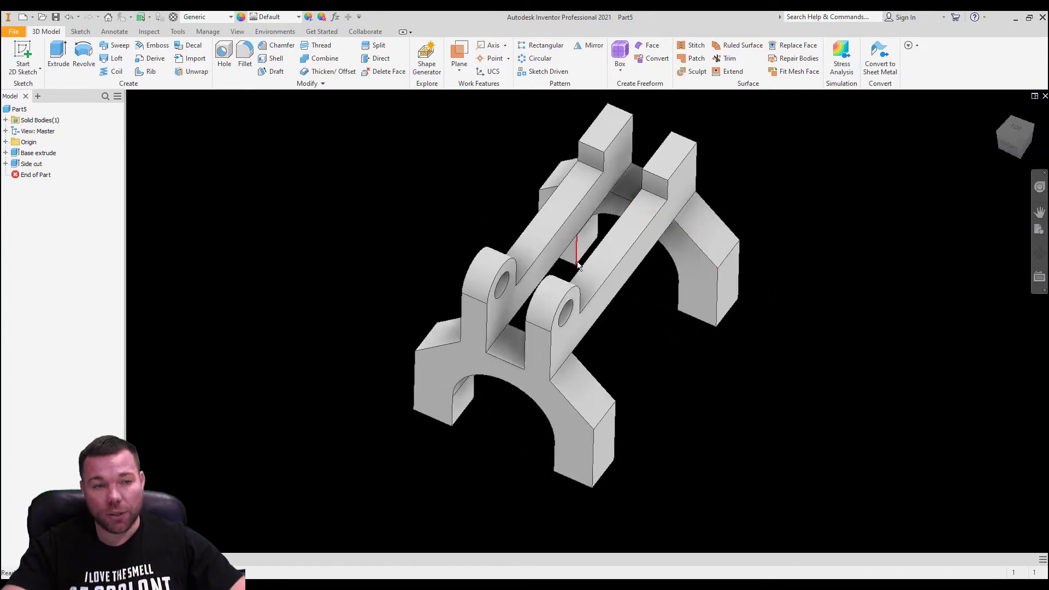
pyautogui.rightClick(20, 110)
pyautogui.click(64, 242)
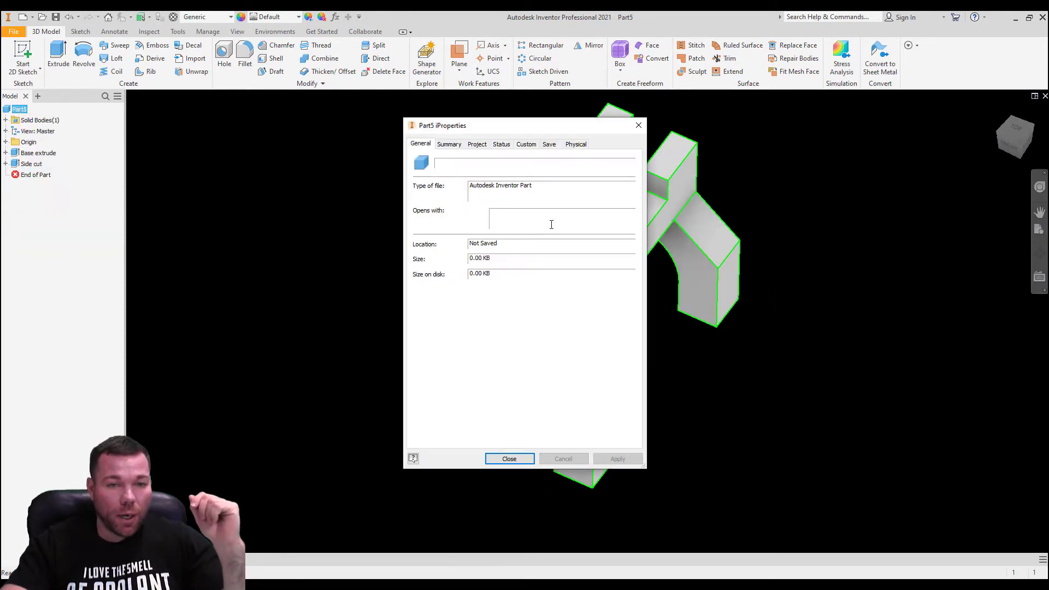
pyautogui.click(574, 145)
pyautogui.click(517, 197)
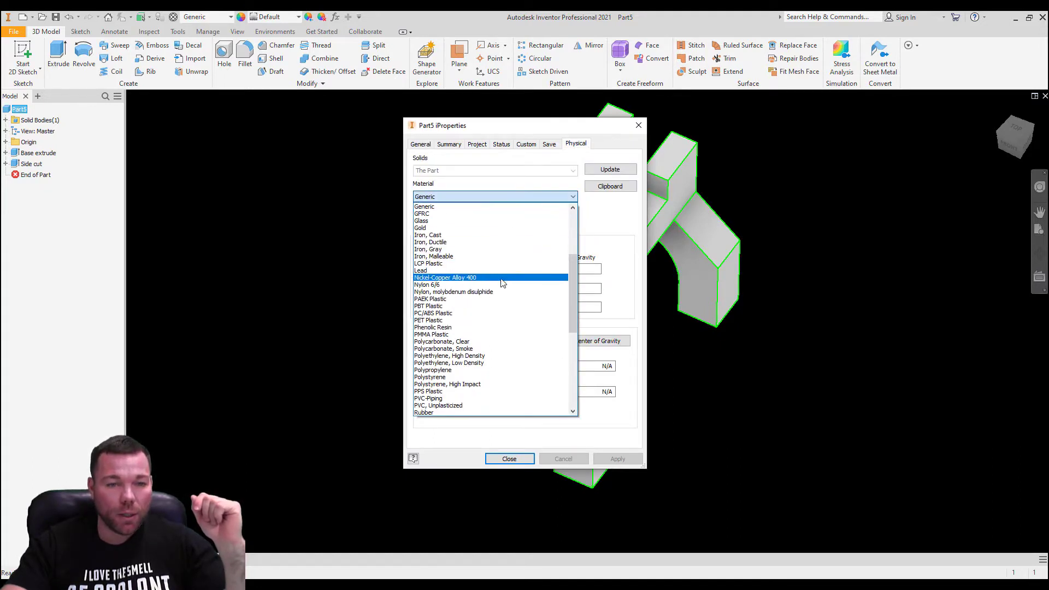
pyautogui.scroll(5, 492, 289)
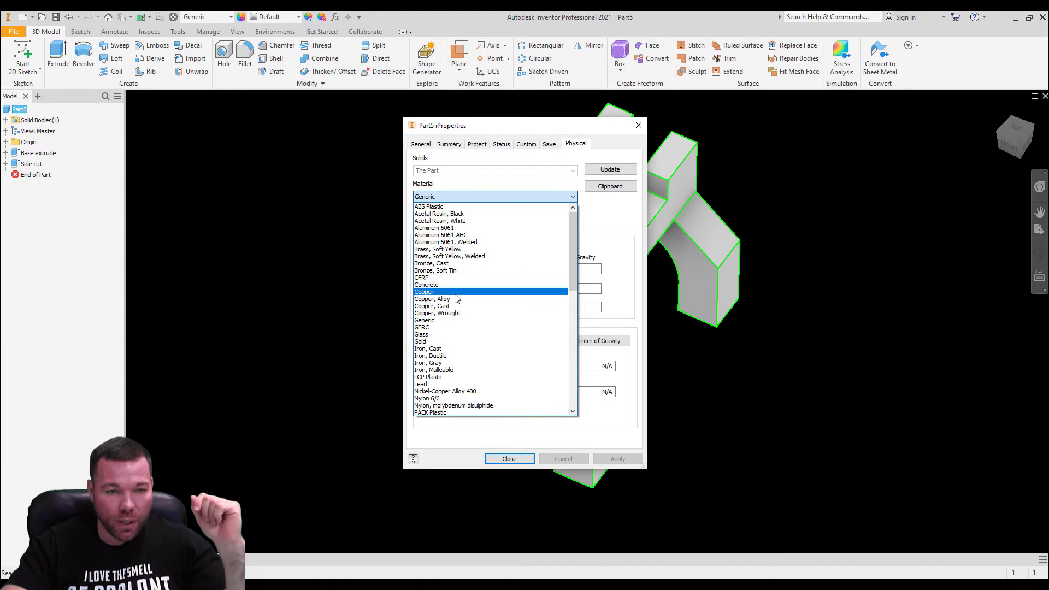
pyautogui.click(462, 348)
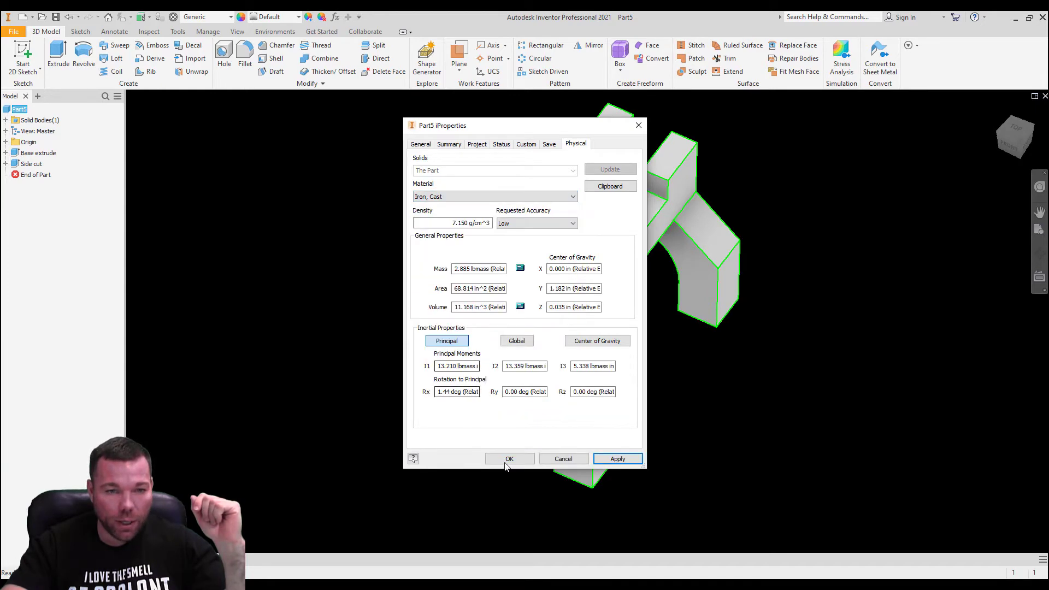
pyautogui.click(616, 462)
pyautogui.click(510, 459)
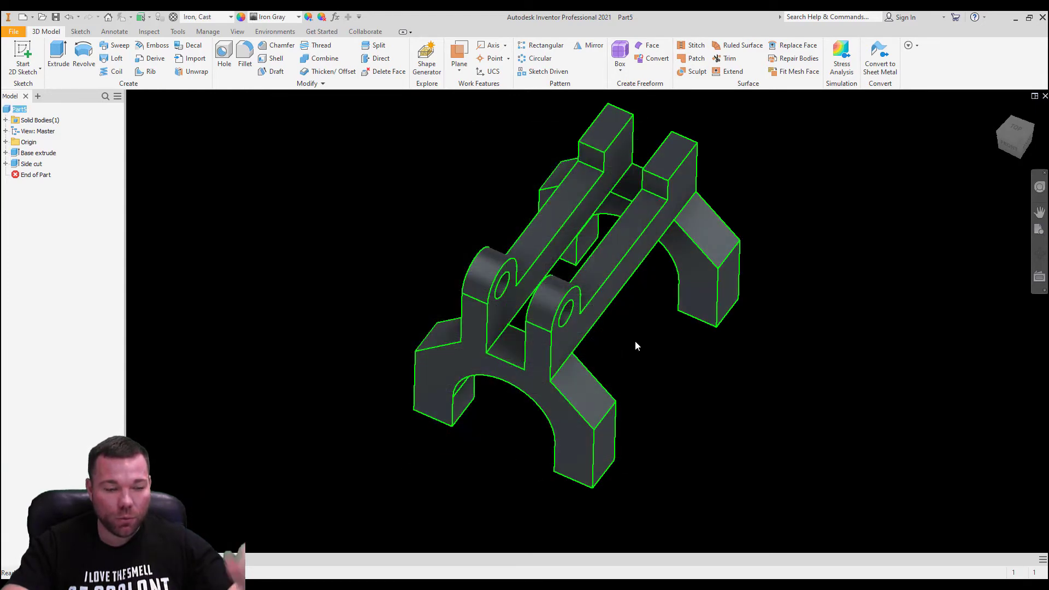
pyautogui.keyDown('shift'); pyautogui.moveTo(648, 351); pyautogui.dragTo(598, 303, button='middle'); pyautogui.keyUp('shift')
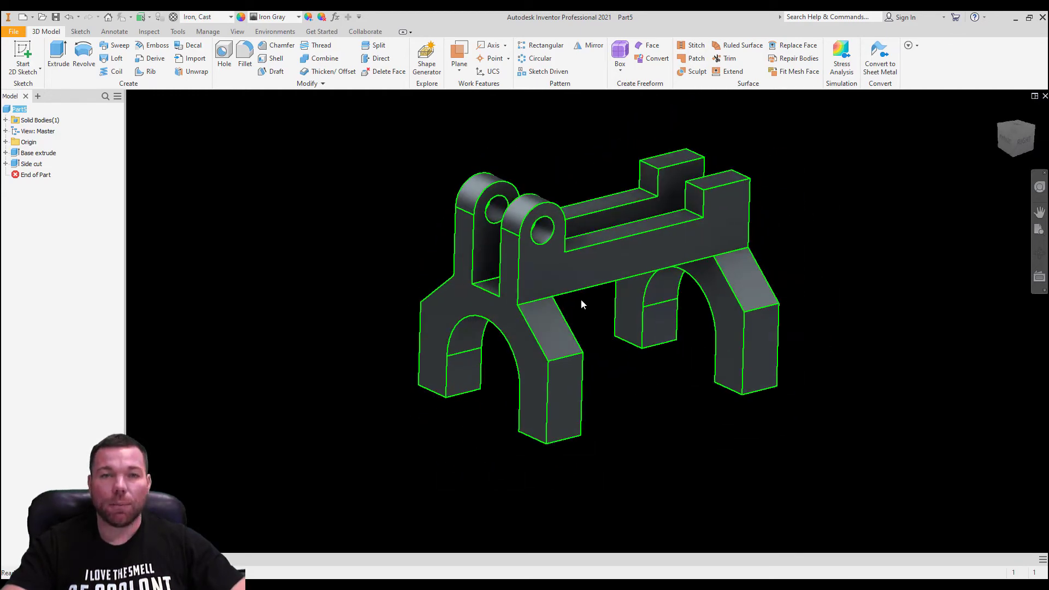